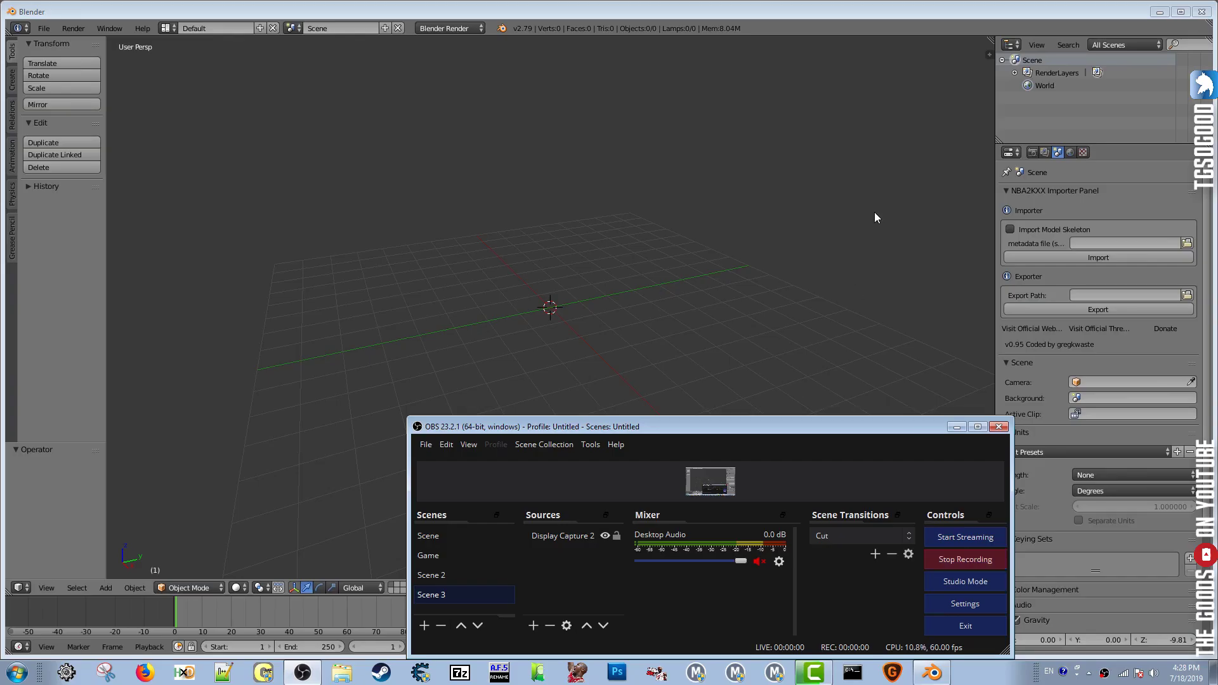
# - Bring Blender in front of OBS, showing the empty scene and NBA2KXX Importer Panel
pyautogui.click(920, 17)
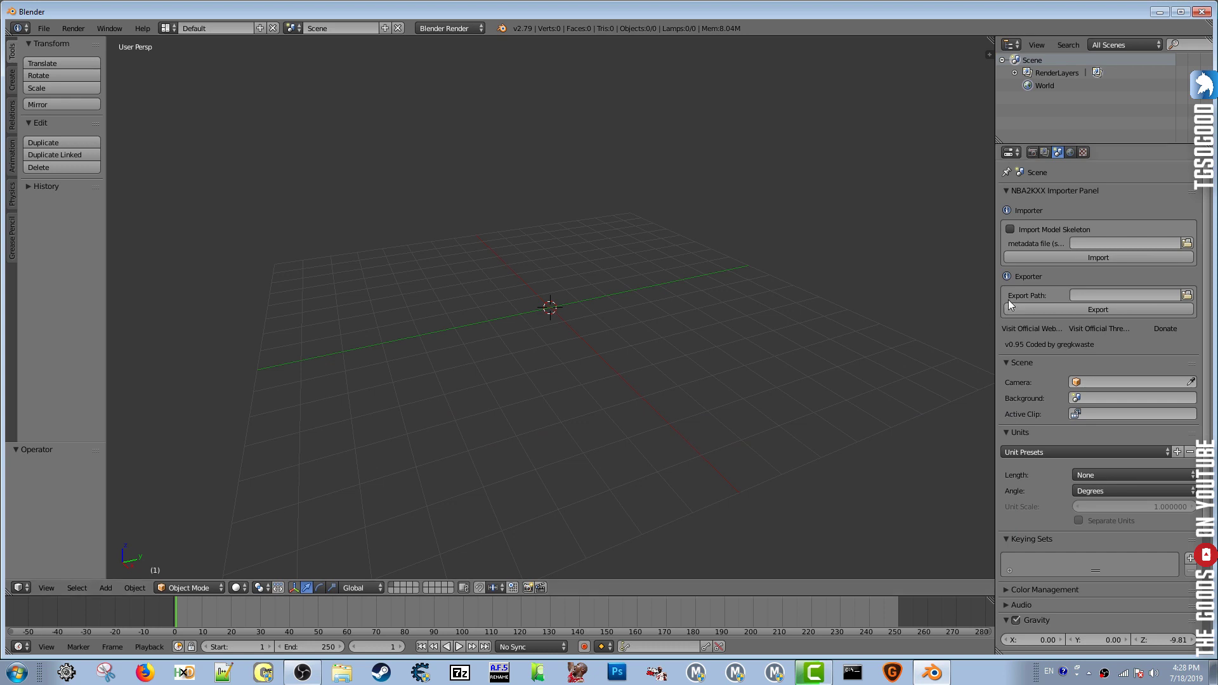
# - Set the importer's metadata file to hihead.SCNE from nba2K3D_tool\exported_new
pyautogui.click(1187, 243)
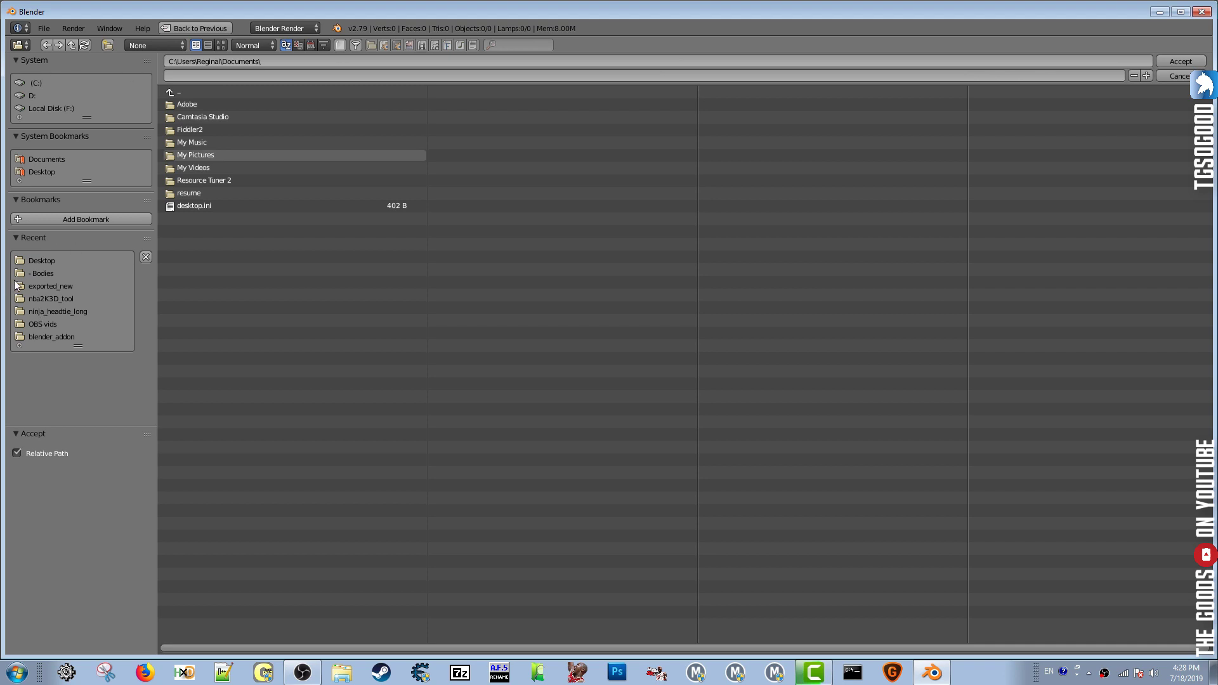
pyautogui.doubleClick(192, 117)
pyautogui.click(49, 286)
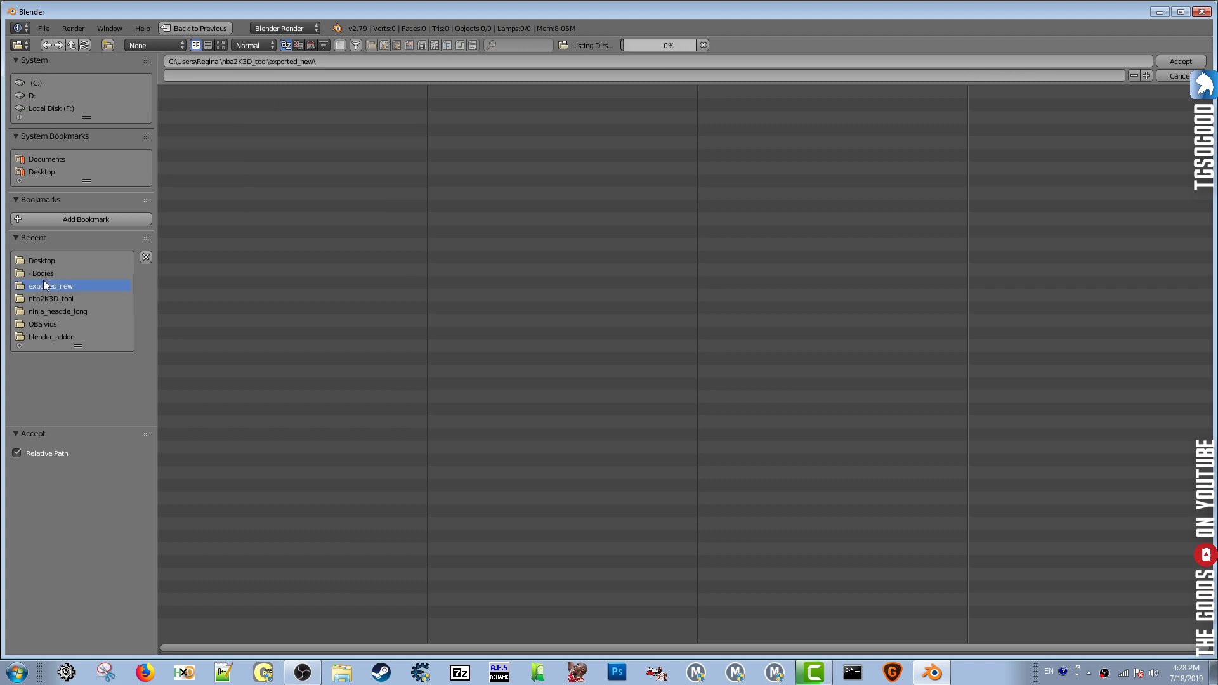
pyautogui.click(36, 82)
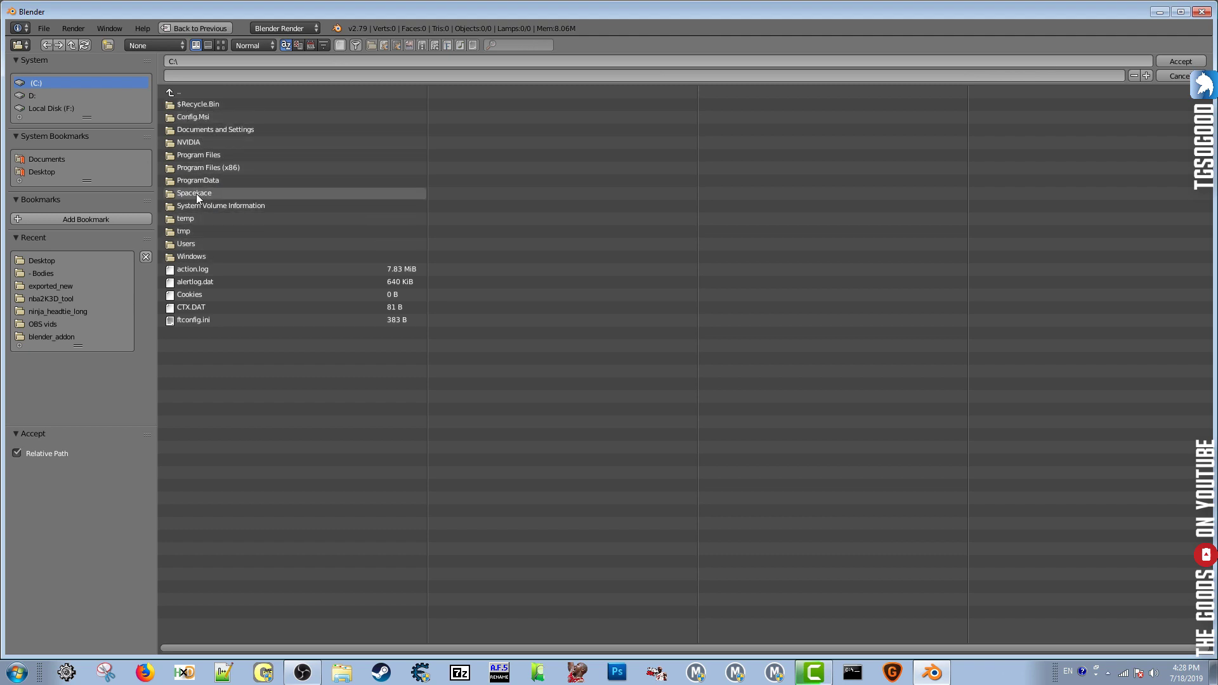
pyautogui.click(192, 246)
pyautogui.click(196, 143)
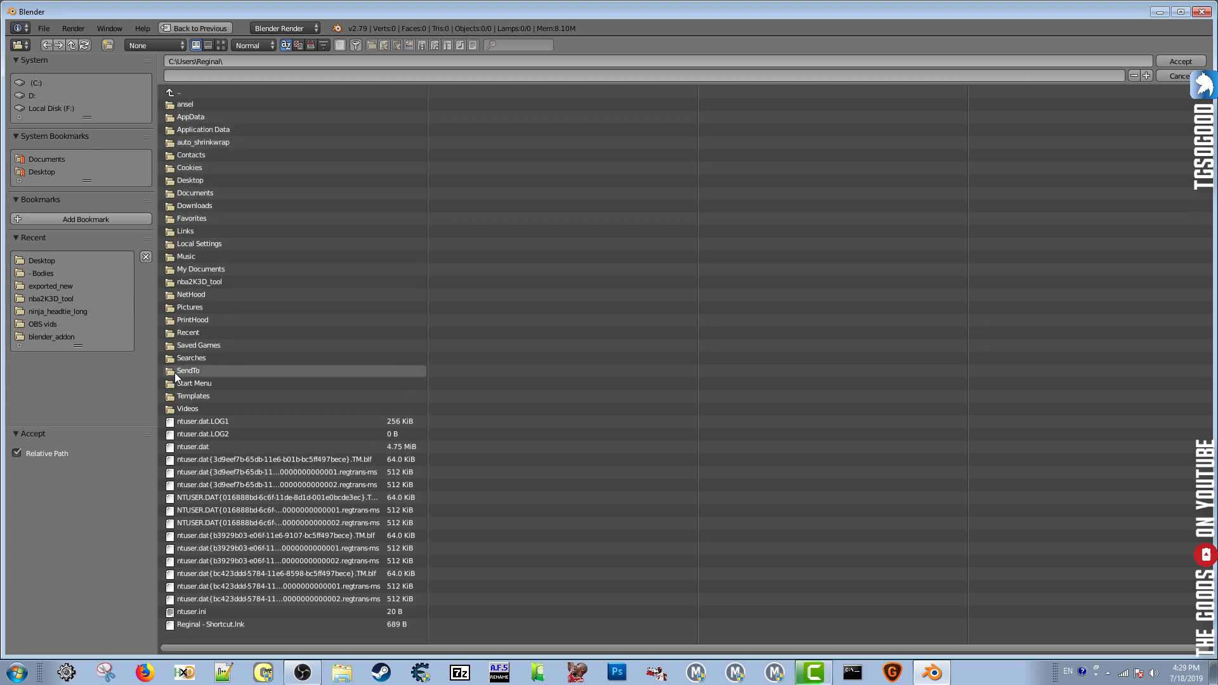
pyautogui.click(192, 282)
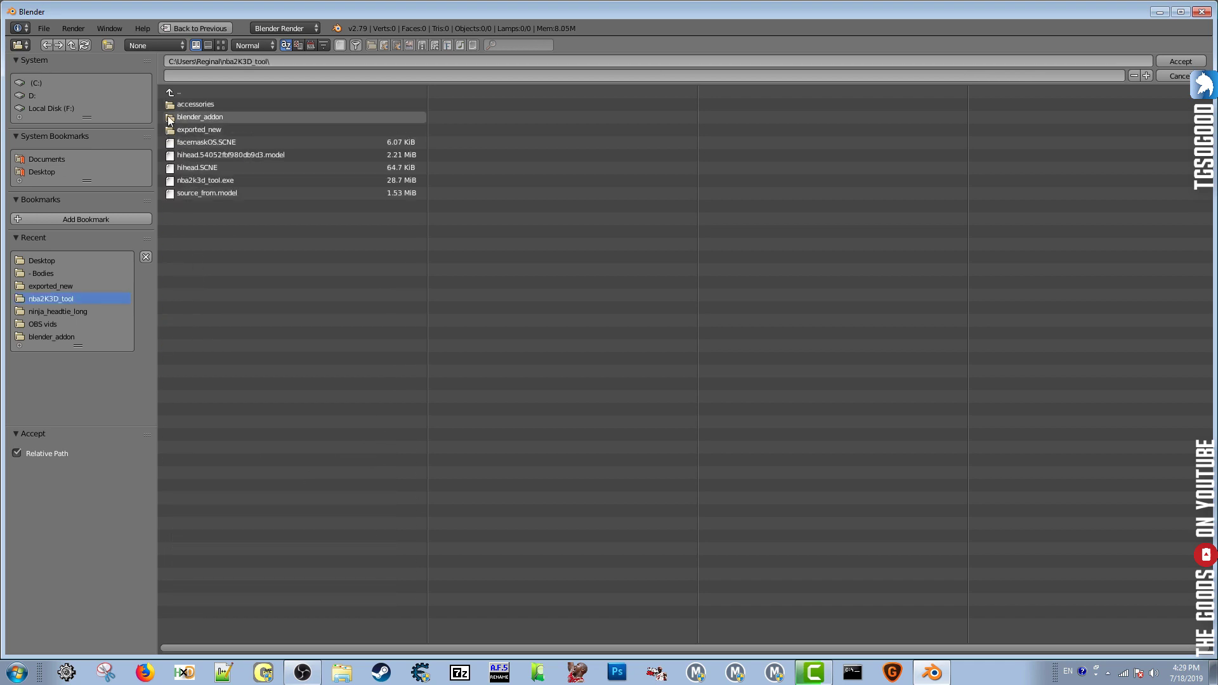
pyautogui.click(189, 129)
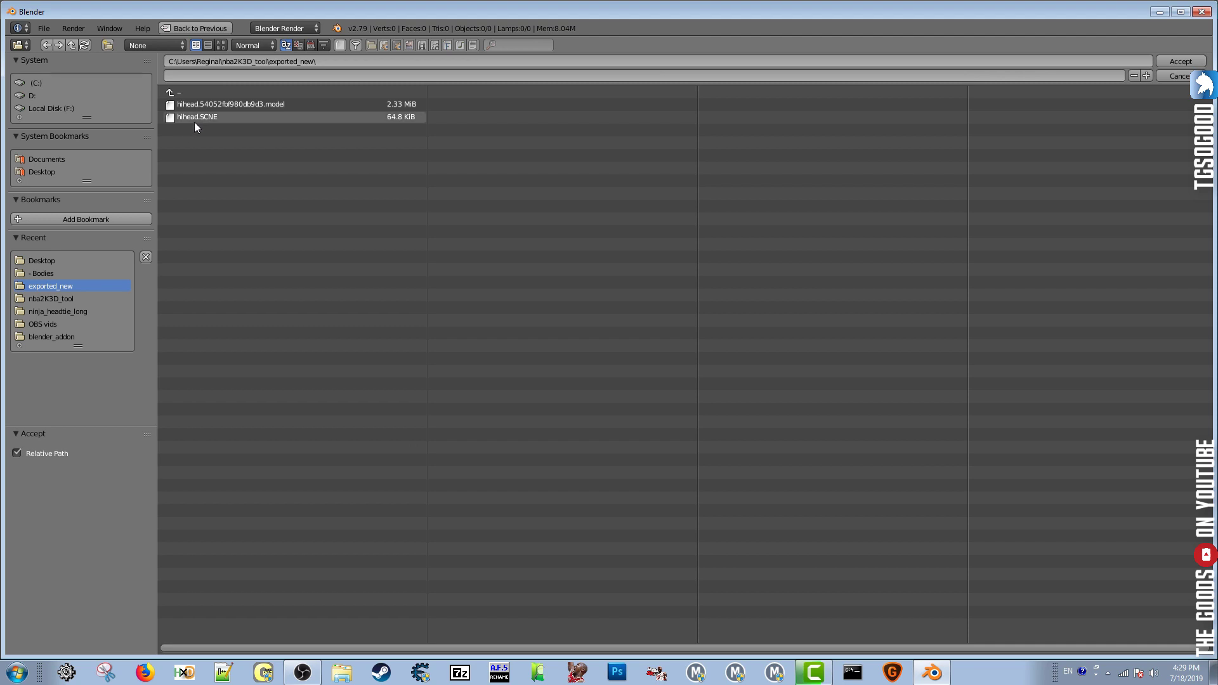
pyautogui.click(195, 120)
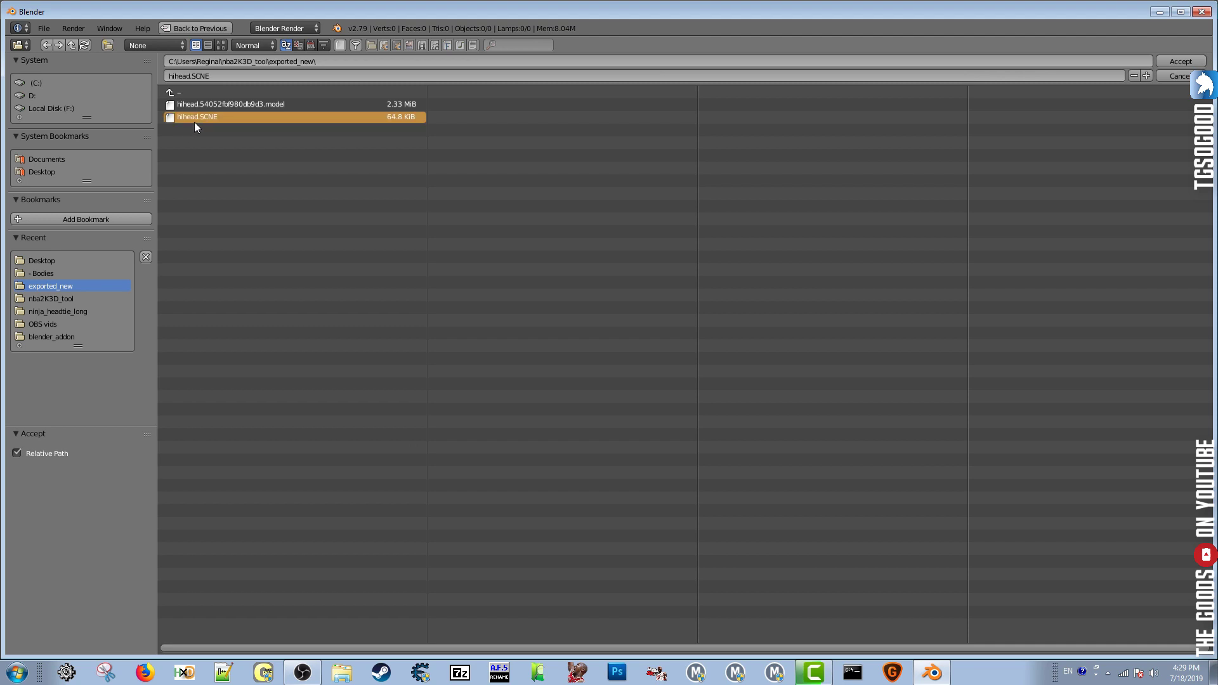
pyautogui.click(1181, 61)
# - Import the hihead player model from its metadata file
pyautogui.click(1123, 258)
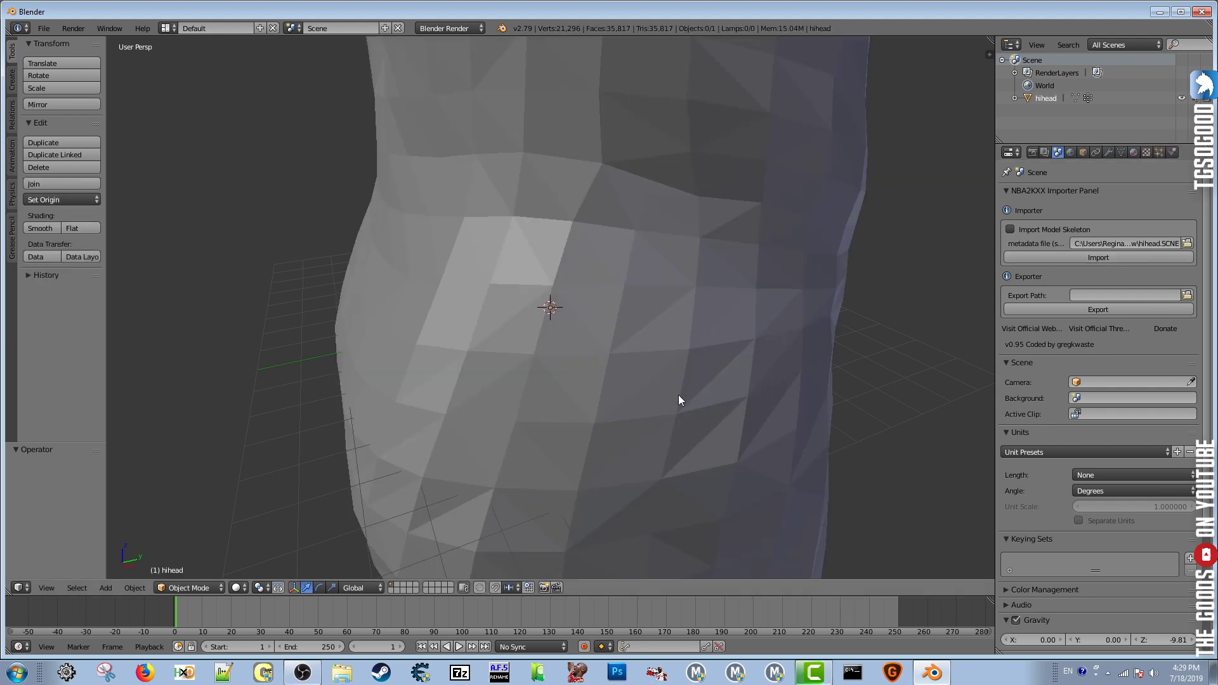
pyautogui.scroll(-1, 660, 394)
pyautogui.scroll(2, 412, 342)
pyautogui.scroll(-5, 735, 566)
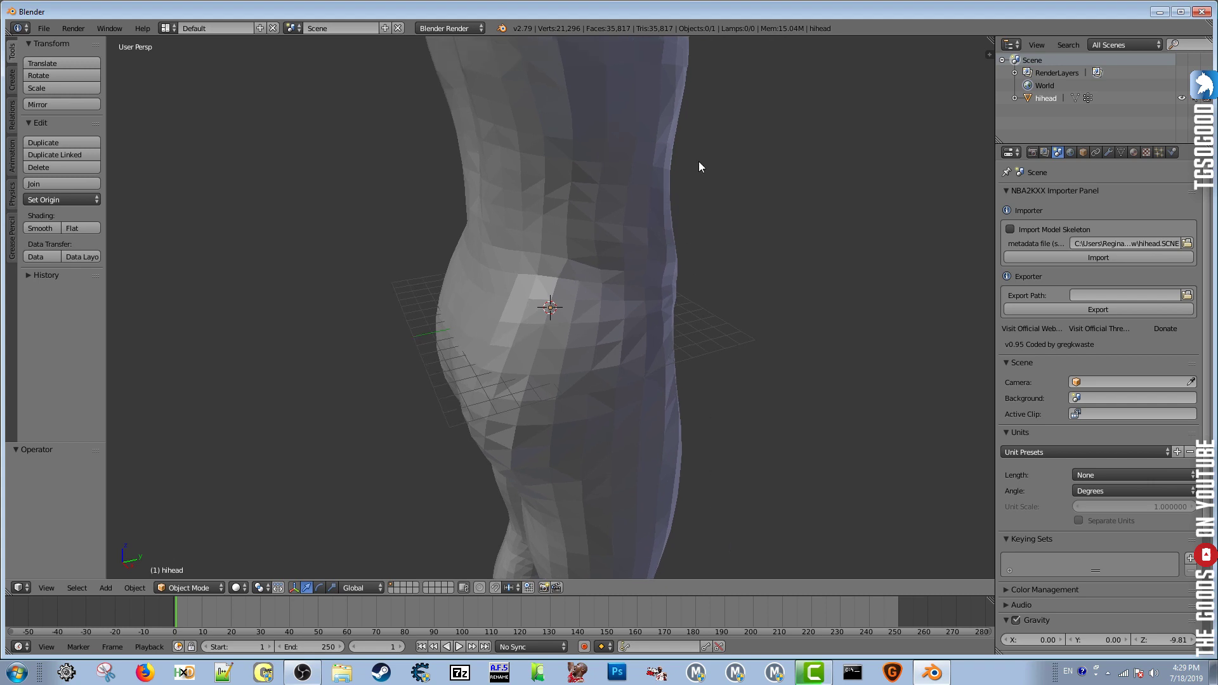
pyautogui.scroll(-5, 700, 166)
# - Switch to orthographic view, smooth-shade the hihead model and zoom onto the face
pyautogui.press('KP_5')
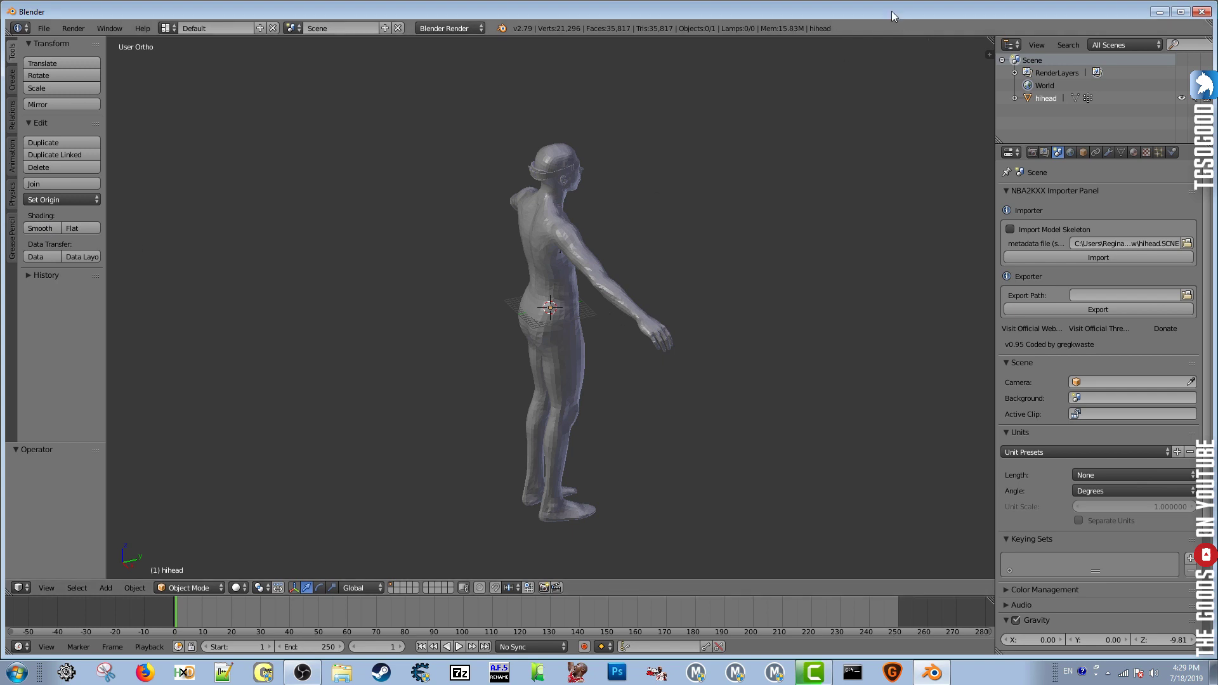
pyautogui.click(1046, 99)
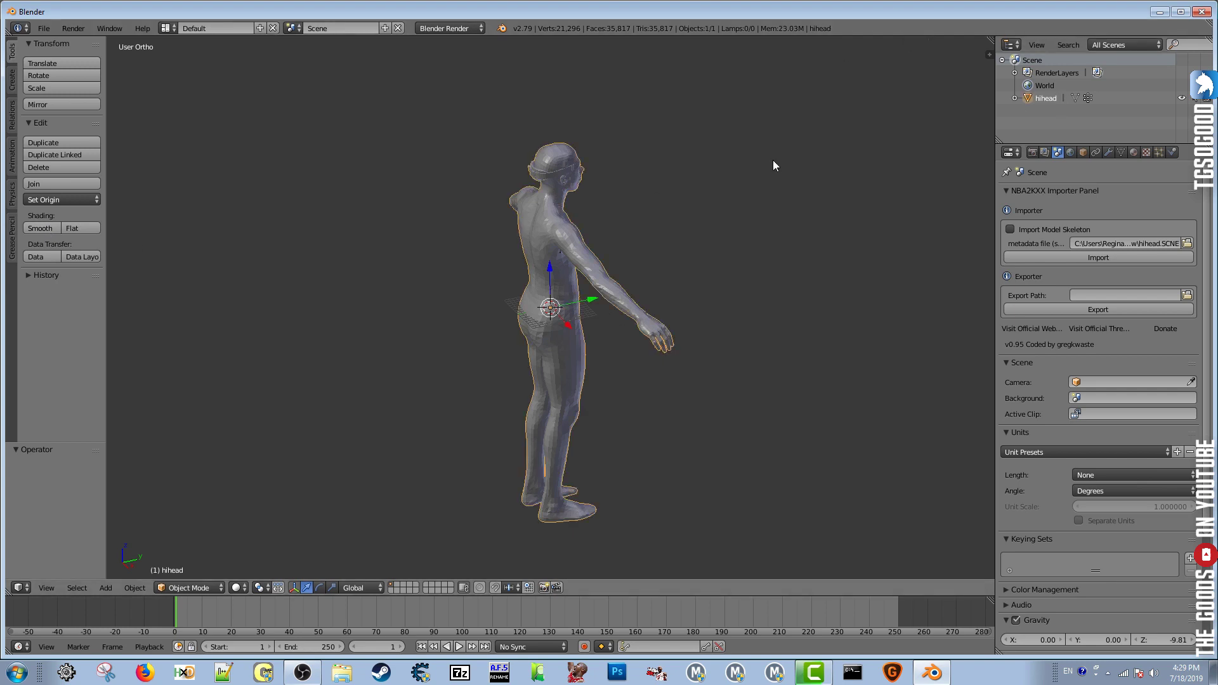
pyautogui.press('a')
pyautogui.press('a')
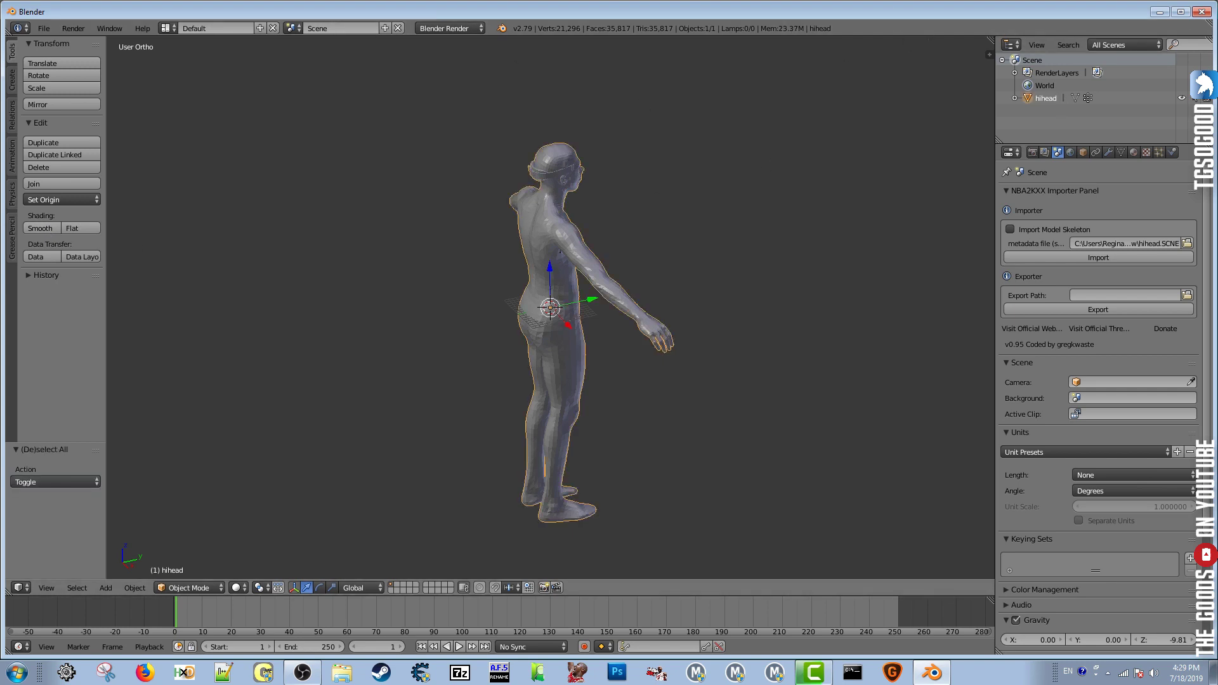
pyautogui.click(41, 229)
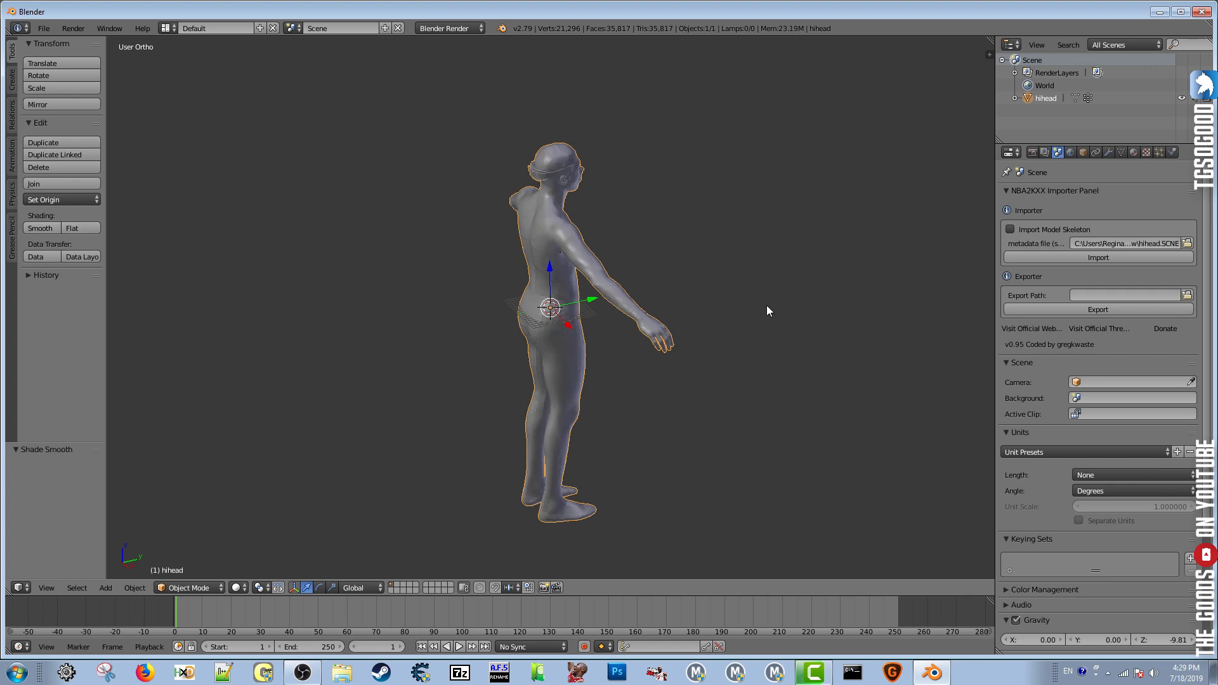
pyautogui.moveTo(766, 307)
pyautogui.mouseDown(button='middle')
pyautogui.moveTo(604, 309)
pyautogui.moveTo(603, 280)
pyautogui.mouseUp(button='middle')
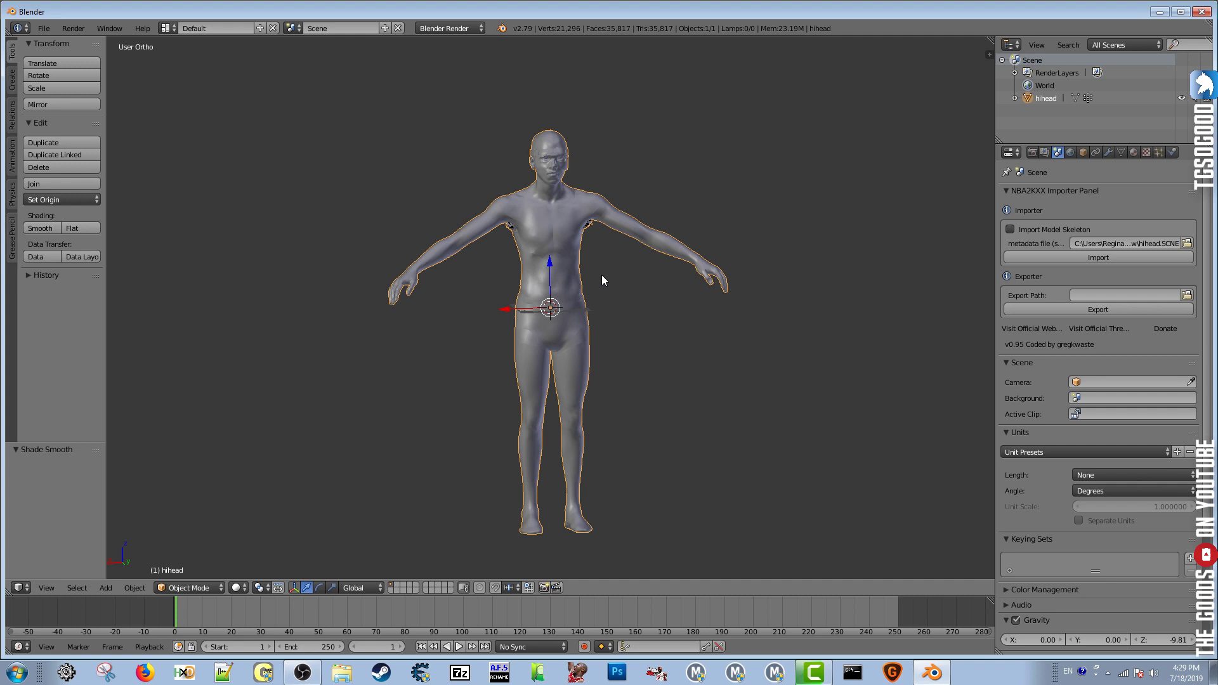
pyautogui.moveTo(619, 264)
pyautogui.keyDown('ctrl'); pyautogui.mouseDown(button='middle')
pyautogui.moveTo(650, 227)
pyautogui.moveTo(646, 169)
pyautogui.moveTo(646, 336)
pyautogui.moveTo(688, 489)
pyautogui.moveTo(674, 420)
pyautogui.moveTo(703, 289)
pyautogui.moveTo(710, 311)
pyautogui.mouseUp(button='middle'); pyautogui.keyUp('ctrl')
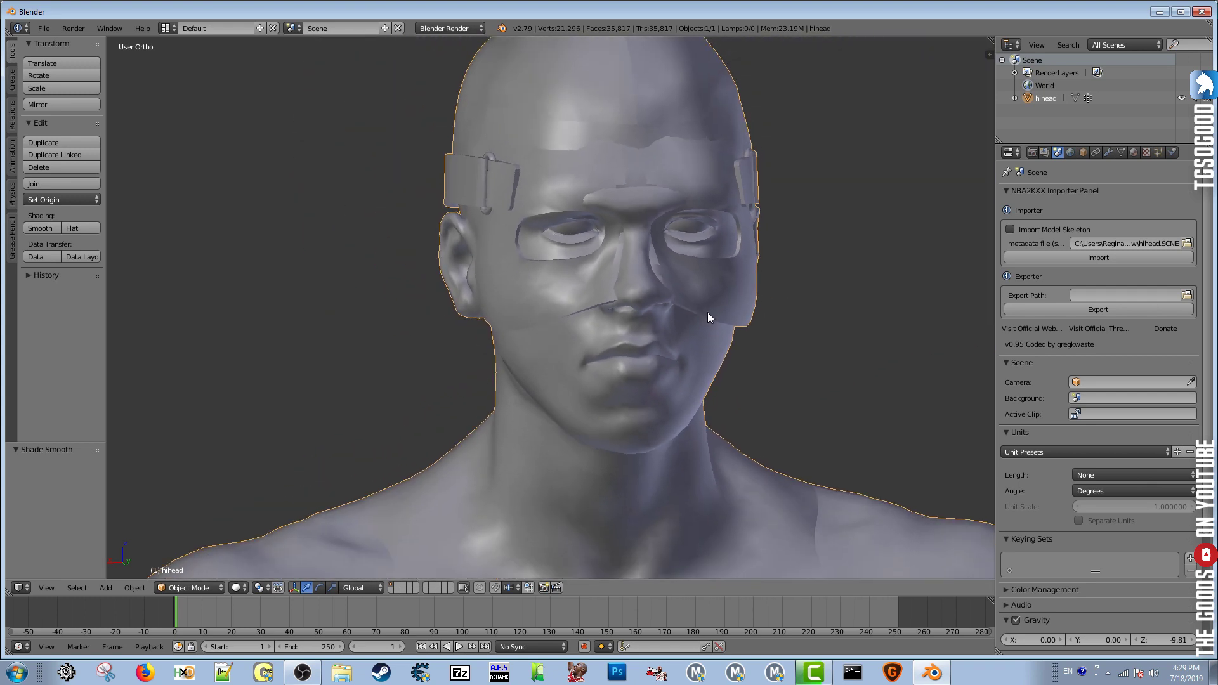
# - Show the hihead mesh's vertex groups in Object Data properties and enter Edit Mode
pyautogui.click(1077, 98)
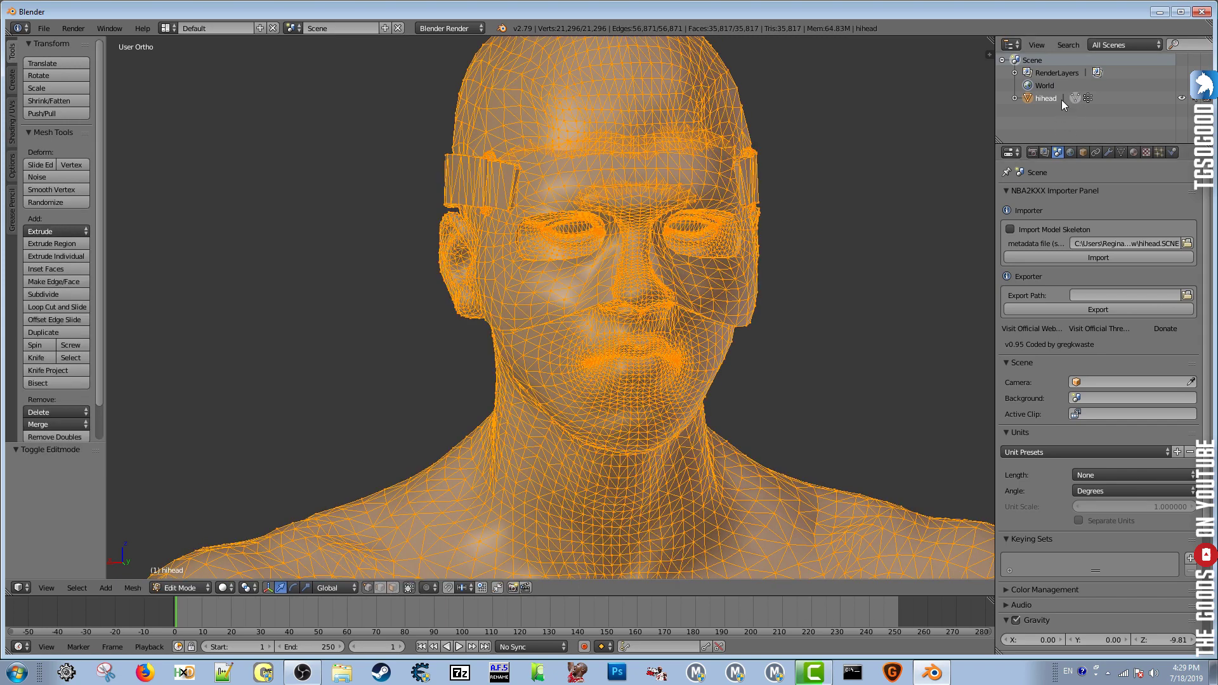
pyautogui.click(1026, 98)
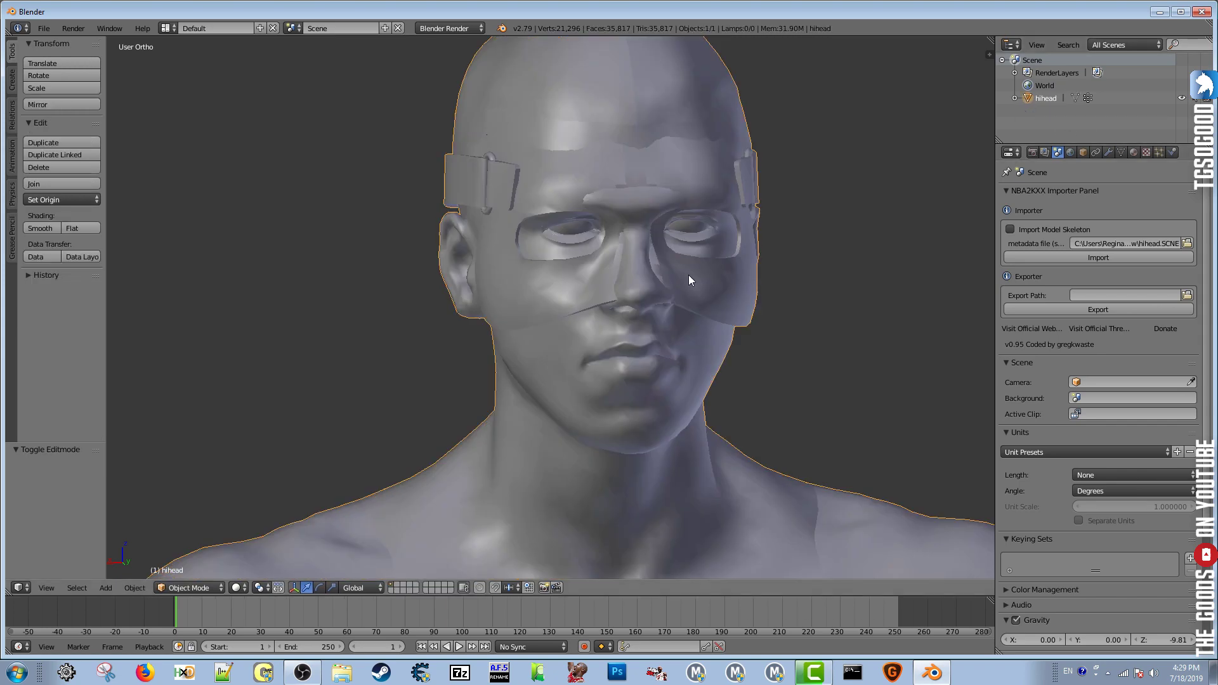
pyautogui.moveTo(728, 290)
pyautogui.mouseDown(button='middle')
pyautogui.moveTo(767, 290)
pyautogui.moveTo(673, 292)
pyautogui.moveTo(700, 298)
pyautogui.mouseUp(button='middle')
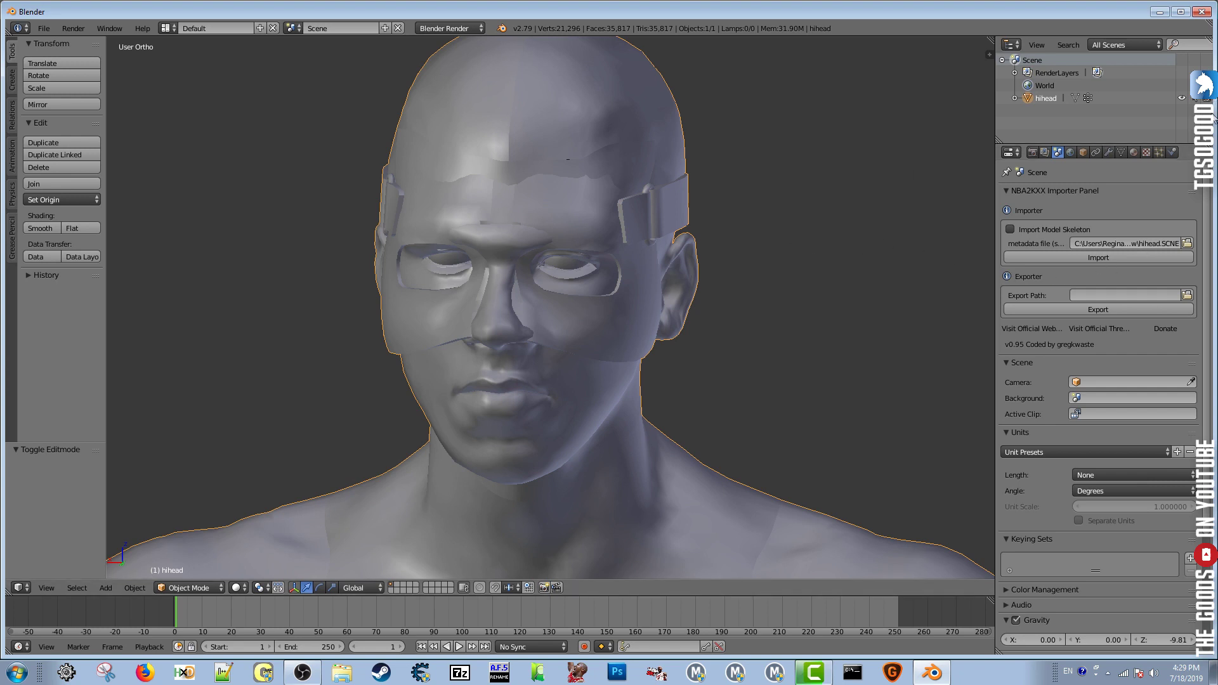
pyautogui.click(1121, 151)
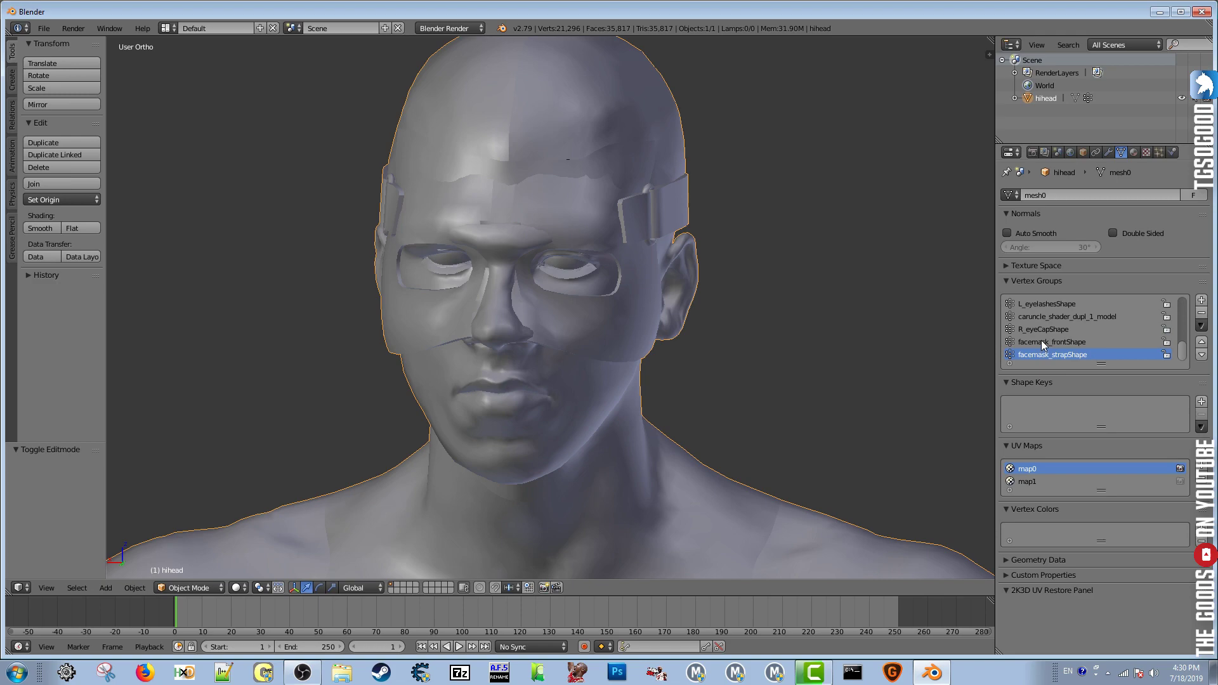
pyautogui.click(213, 587)
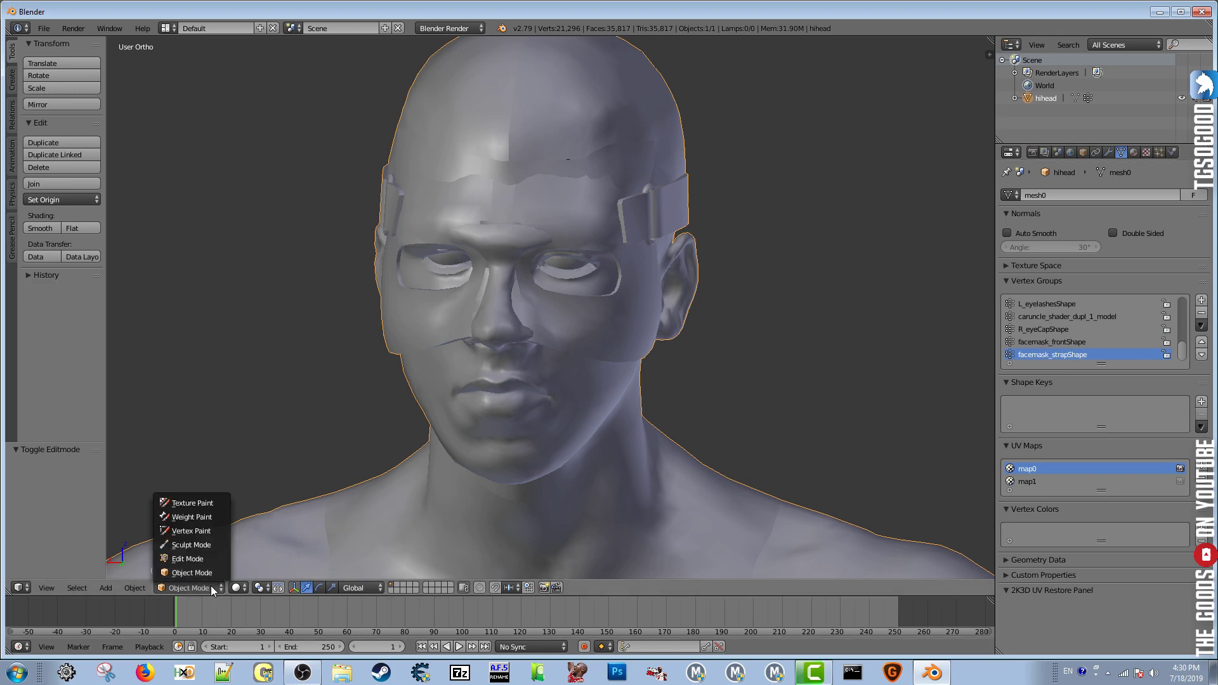
pyautogui.click(198, 562)
# - View the head's side profile and deselect all vertices, with facemask_strapShape the active group
pyautogui.moveTo(422, 318)
pyautogui.mouseDown(button='middle')
pyautogui.moveTo(557, 322)
pyautogui.moveTo(544, 306)
pyautogui.moveTo(528, 322)
pyautogui.mouseUp(button='middle')
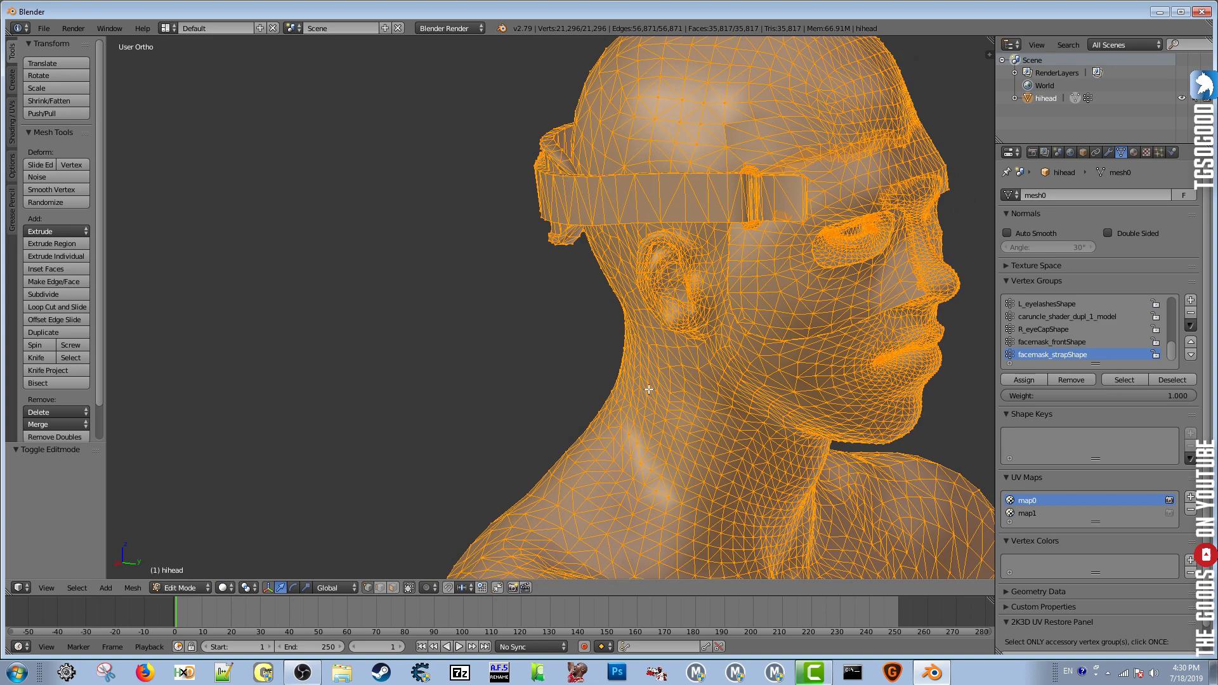
pyautogui.scroll(-1, 787, 400)
pyautogui.scroll(-2, 759, 428)
pyautogui.scroll(-2, 730, 457)
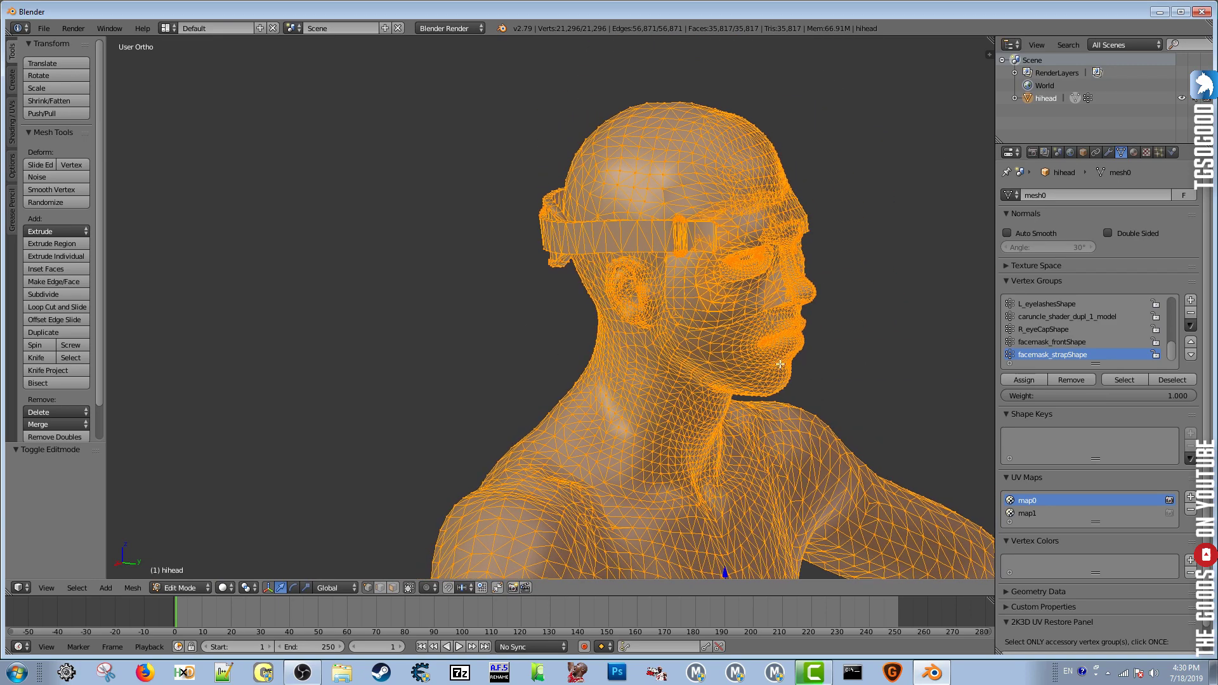
pyautogui.moveTo(806, 366)
pyautogui.keyDown('shift'); pyautogui.mouseDown(button='middle')
pyautogui.moveTo(644, 341)
pyautogui.moveTo(631, 291)
pyautogui.mouseUp(button='middle'); pyautogui.keyUp('shift')
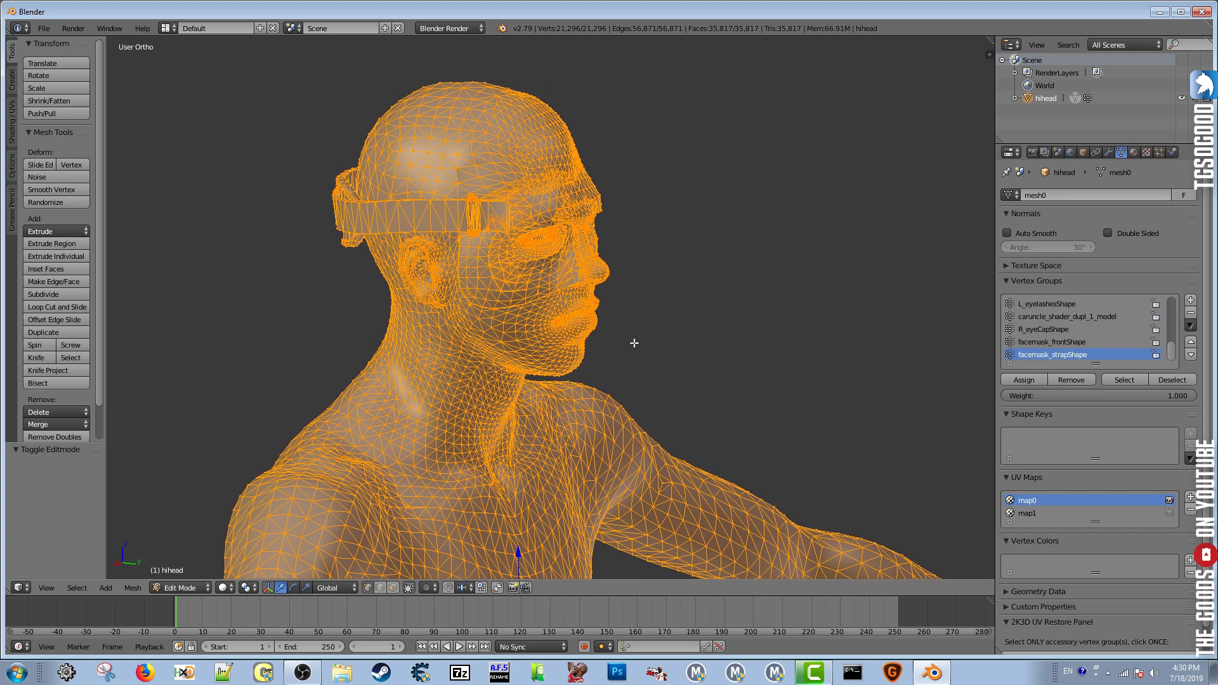
pyautogui.moveTo(631, 343)
pyautogui.mouseDown(button='middle')
pyautogui.moveTo(647, 326)
pyautogui.moveTo(662, 335)
pyautogui.mouseUp(button='middle')
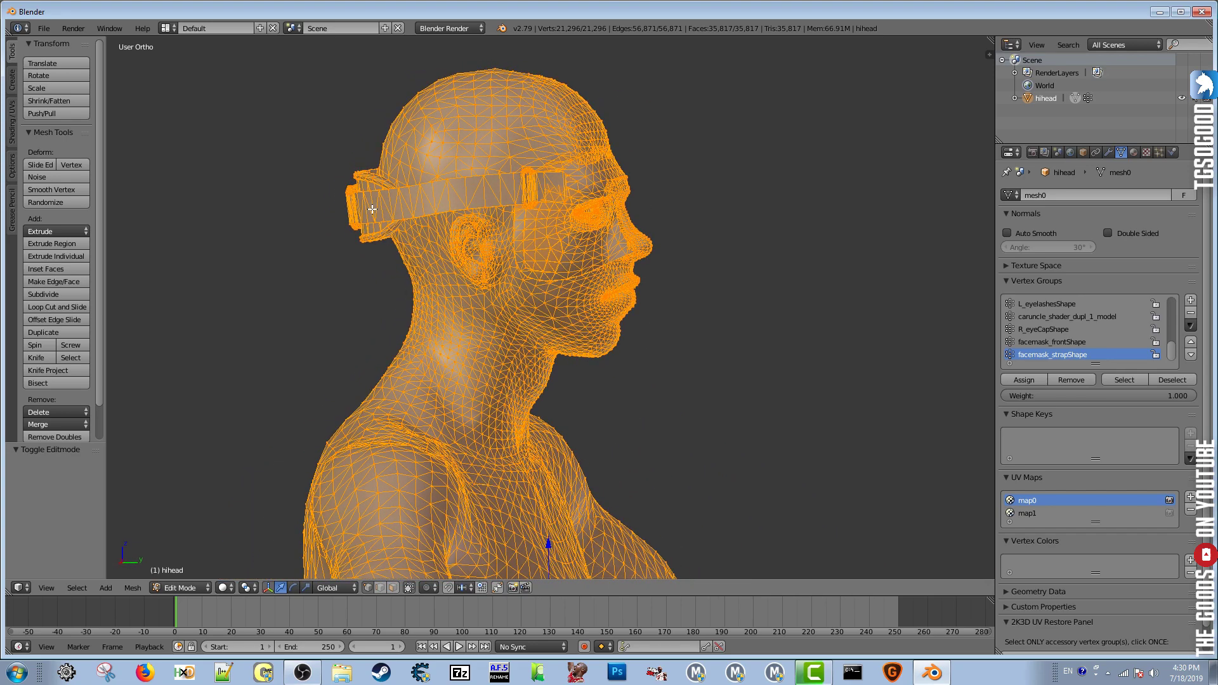
pyautogui.press('a')
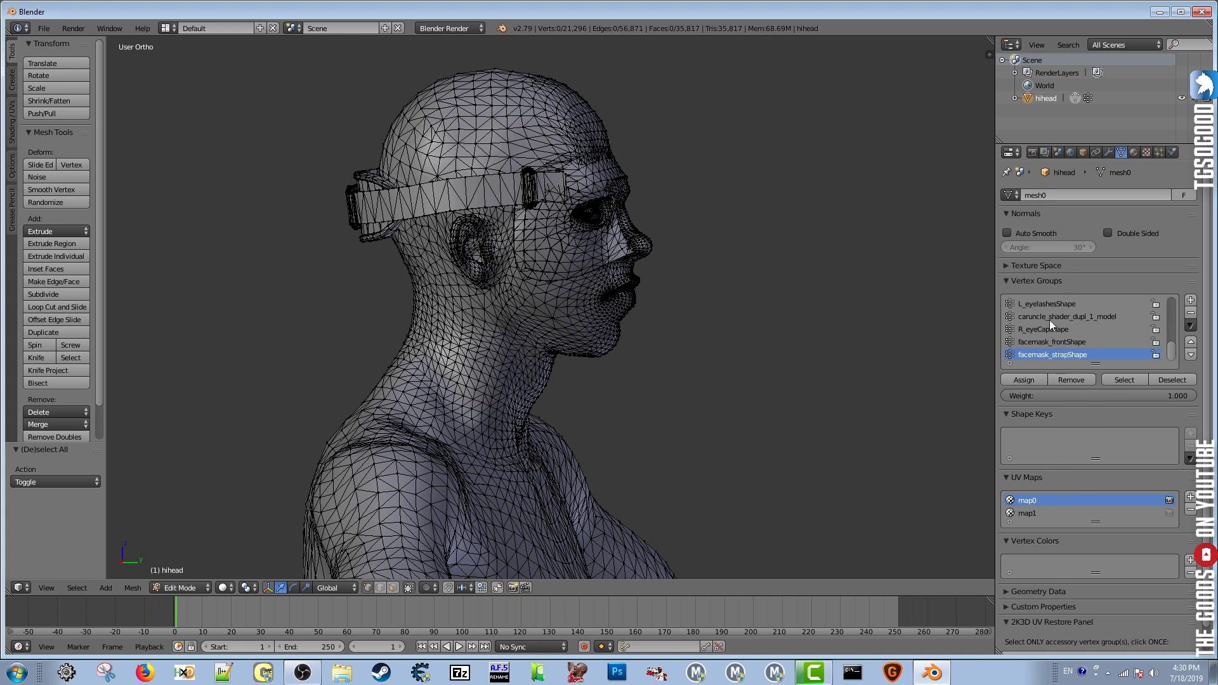
pyautogui.moveTo(1172, 354)
pyautogui.mouseDown()
pyautogui.moveTo(1171, 311)
pyautogui.moveTo(1172, 359)
pyautogui.mouseUp()
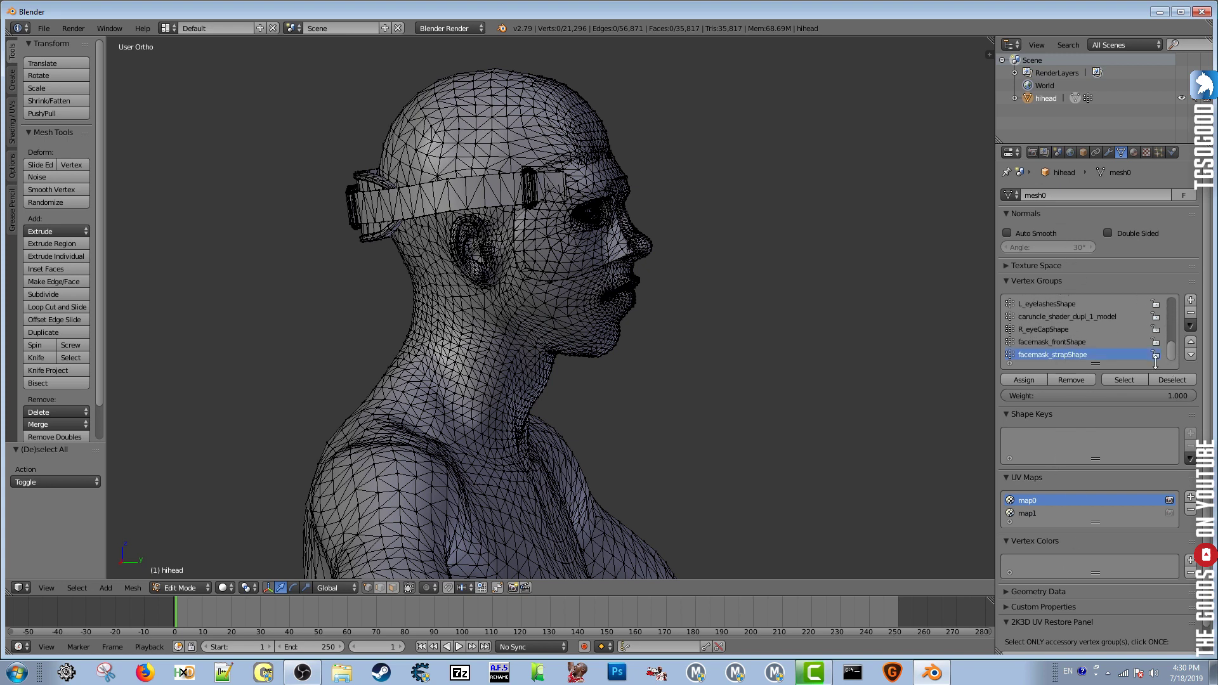
# - Select the facemask_strapShape and facemask_frontShape vertices and move them 0.2235 along Y
pyautogui.click(1126, 380)
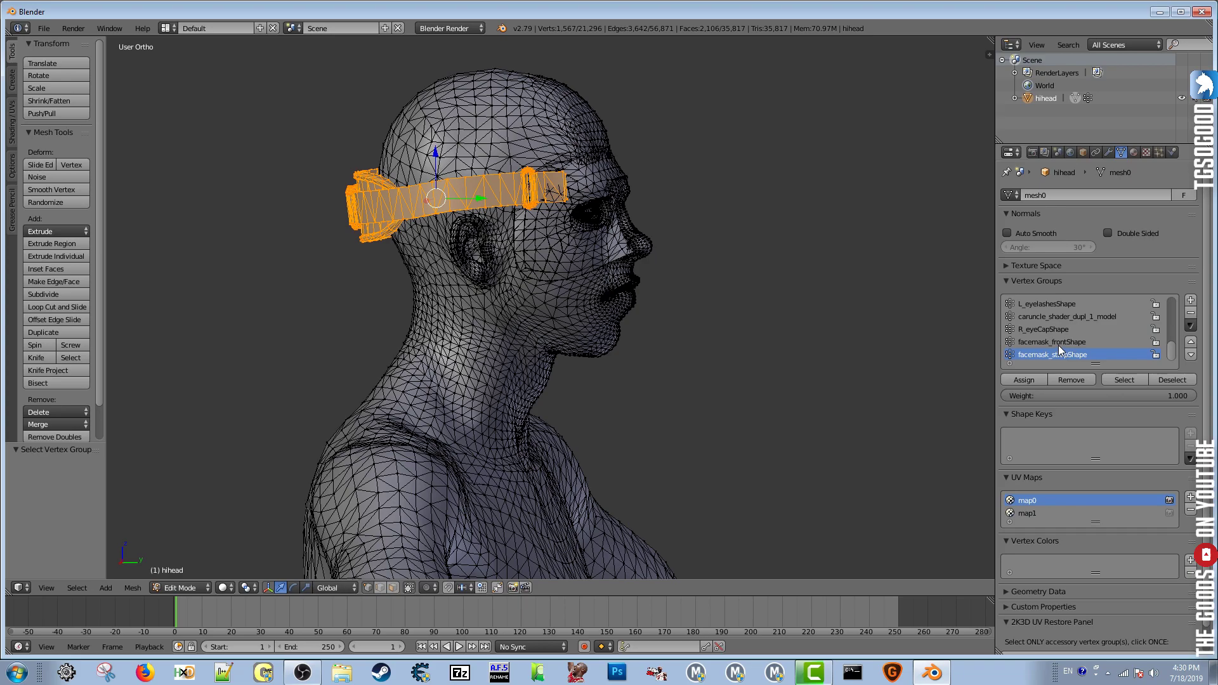
pyautogui.click(1133, 379)
pyautogui.moveTo(712, 277)
pyautogui.mouseDown(button='middle')
pyautogui.moveTo(558, 269)
pyautogui.moveTo(593, 291)
pyautogui.moveTo(611, 273)
pyautogui.moveTo(474, 262)
pyautogui.moveTo(546, 279)
pyautogui.moveTo(584, 273)
pyautogui.mouseUp(button='middle')
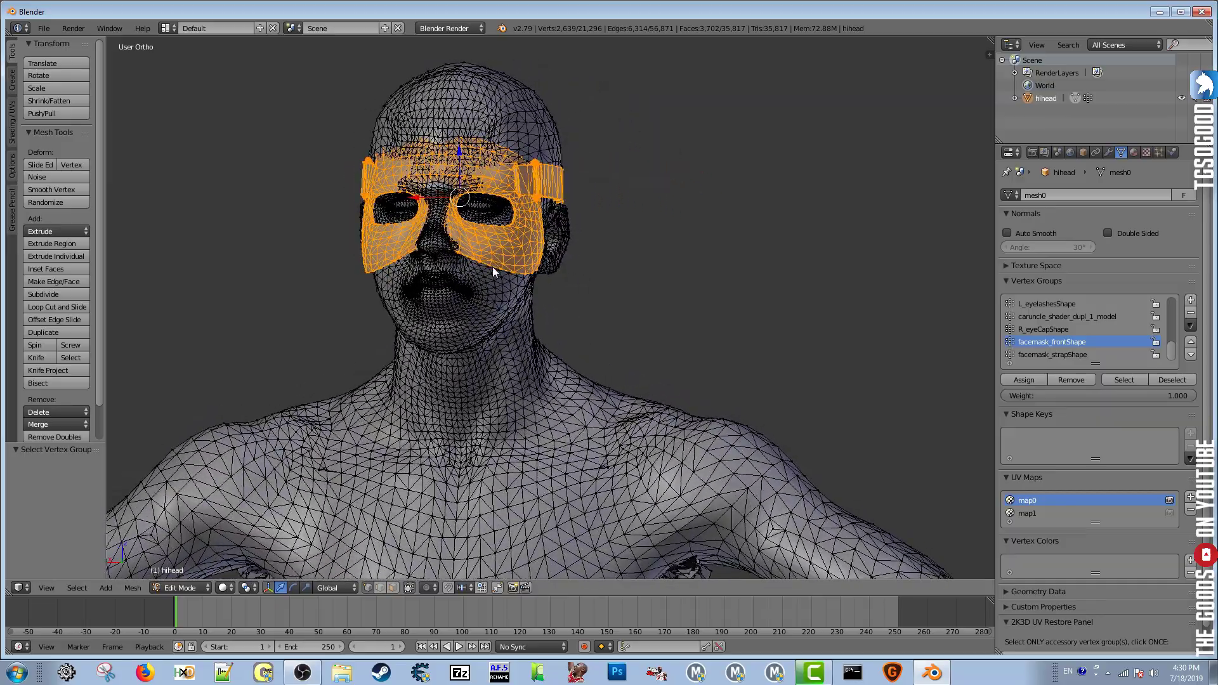
pyautogui.moveTo(493, 271)
pyautogui.mouseDown(button='middle')
pyautogui.moveTo(638, 264)
pyautogui.moveTo(604, 276)
pyautogui.moveTo(542, 269)
pyautogui.moveTo(608, 285)
pyautogui.moveTo(633, 417)
pyautogui.moveTo(631, 292)
pyautogui.moveTo(553, 227)
pyautogui.mouseUp(button='middle')
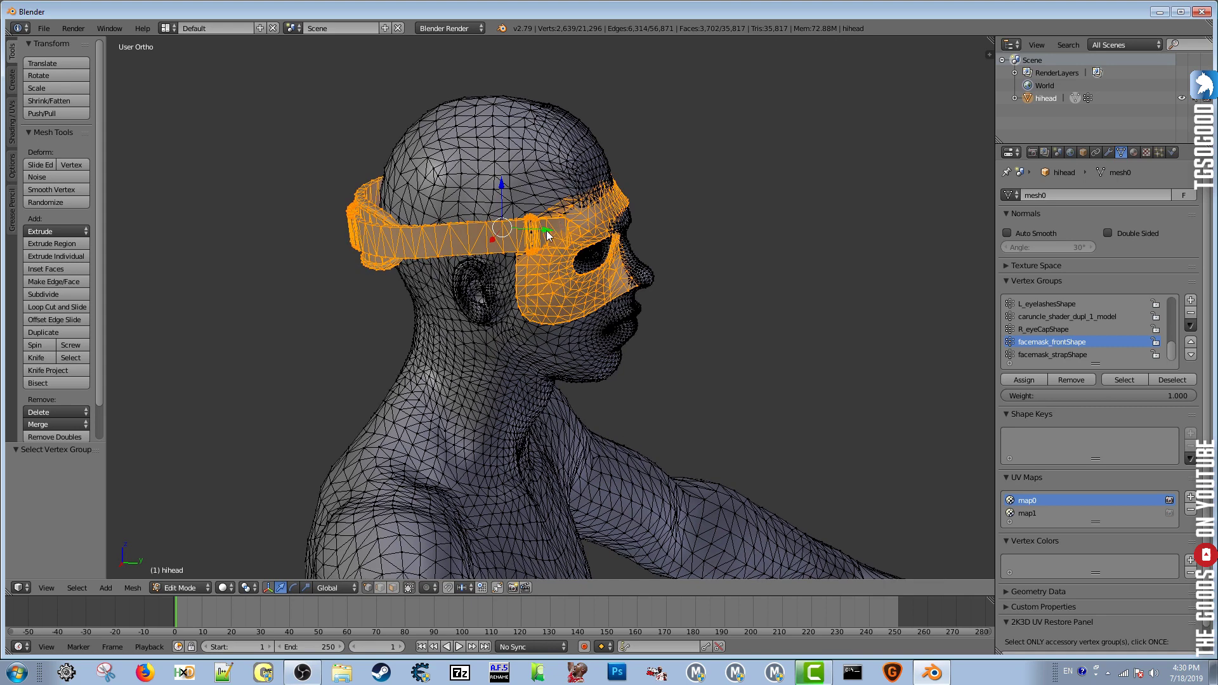
pyautogui.moveTo(546, 230); pyautogui.dragTo(551, 234)
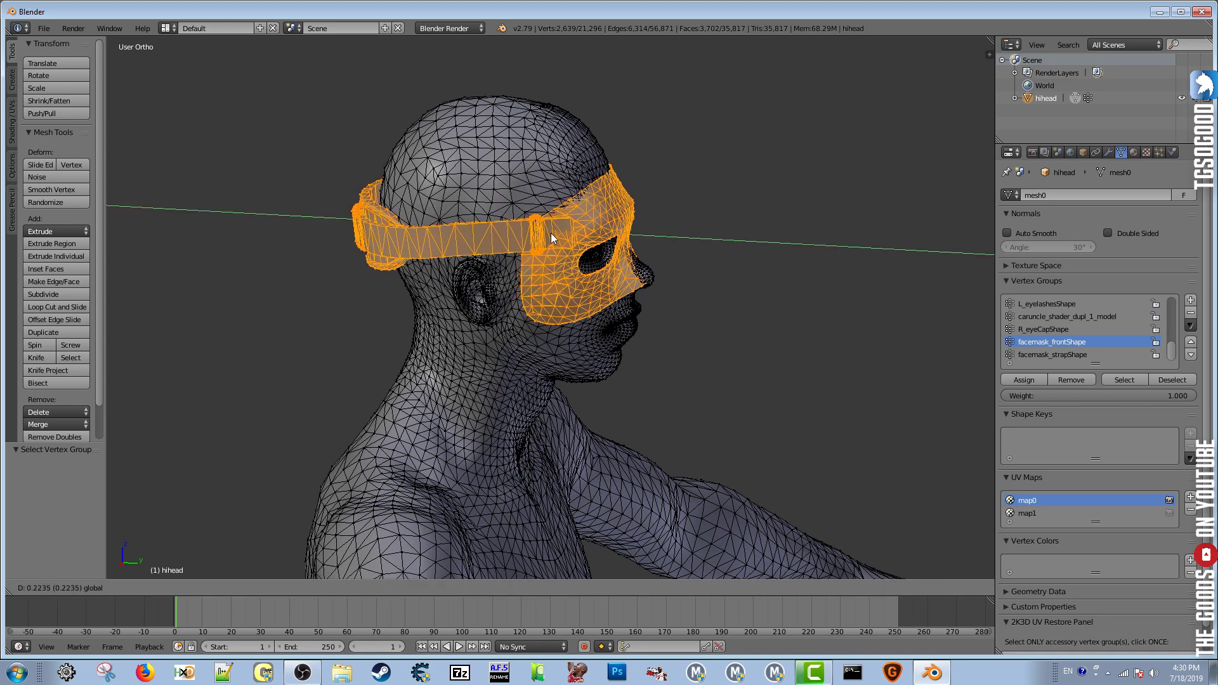
# - Confirm the facemask's forward move and shift it further along Y
pyautogui.click(554, 234)
pyautogui.moveTo(554, 234)
pyautogui.mouseDown(button='middle')
pyautogui.moveTo(622, 290)
pyautogui.moveTo(622, 315)
pyautogui.moveTo(541, 399)
pyautogui.moveTo(584, 222)
pyautogui.moveTo(575, 248)
pyautogui.mouseUp(button='middle')
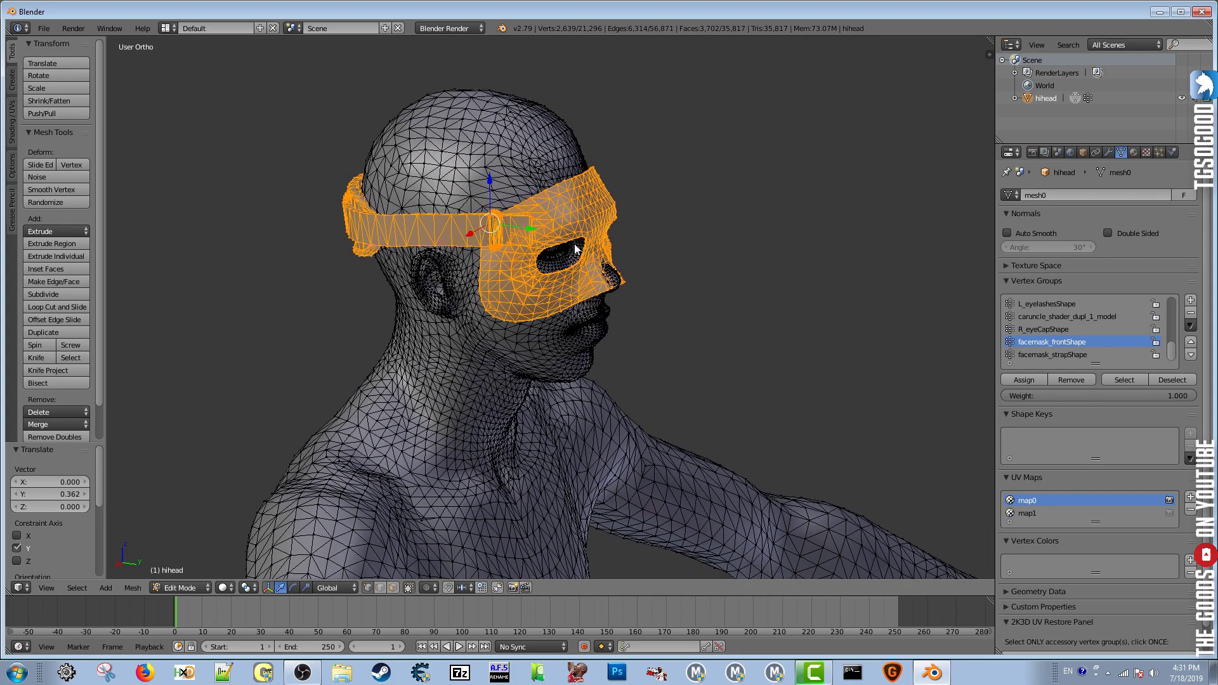
pyautogui.moveTo(530, 230); pyautogui.dragTo(533, 236)
pyautogui.moveTo(660, 309)
pyautogui.mouseDown(button='middle')
pyautogui.moveTo(533, 335)
pyautogui.moveTo(430, 316)
pyautogui.moveTo(413, 293)
pyautogui.moveTo(464, 309)
pyautogui.moveTo(595, 294)
pyautogui.mouseUp(button='middle')
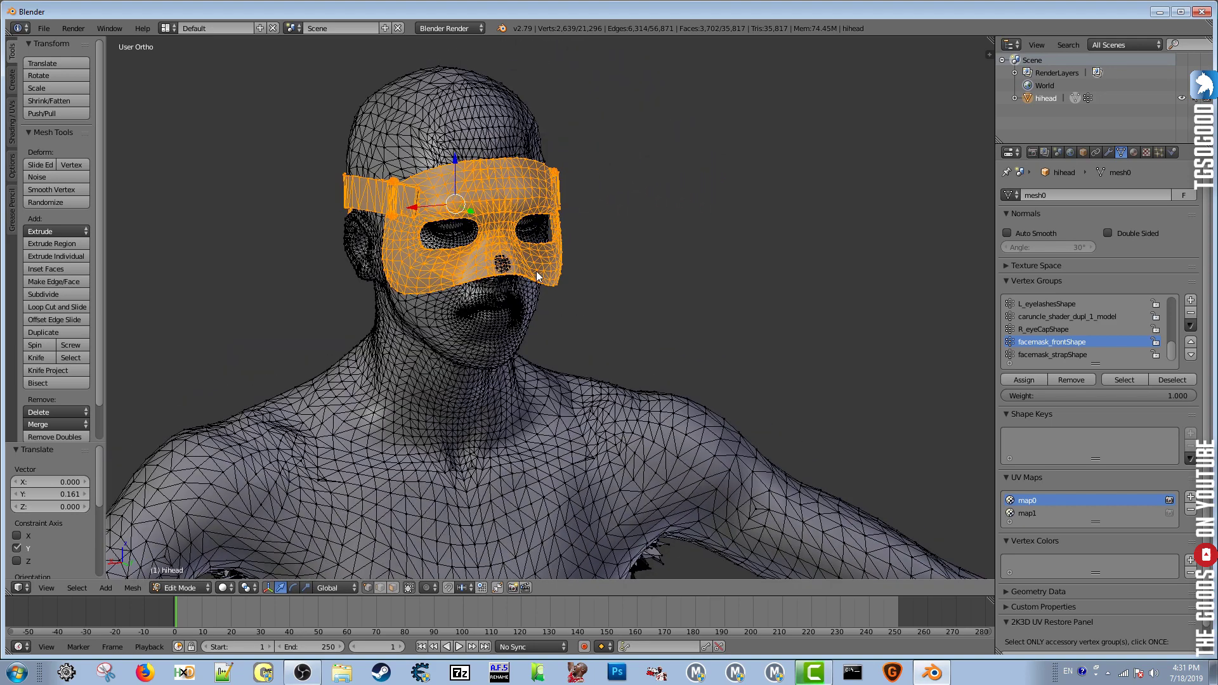
# - Widen the facemask to a 1.022 scale along X
pyautogui.press('s')
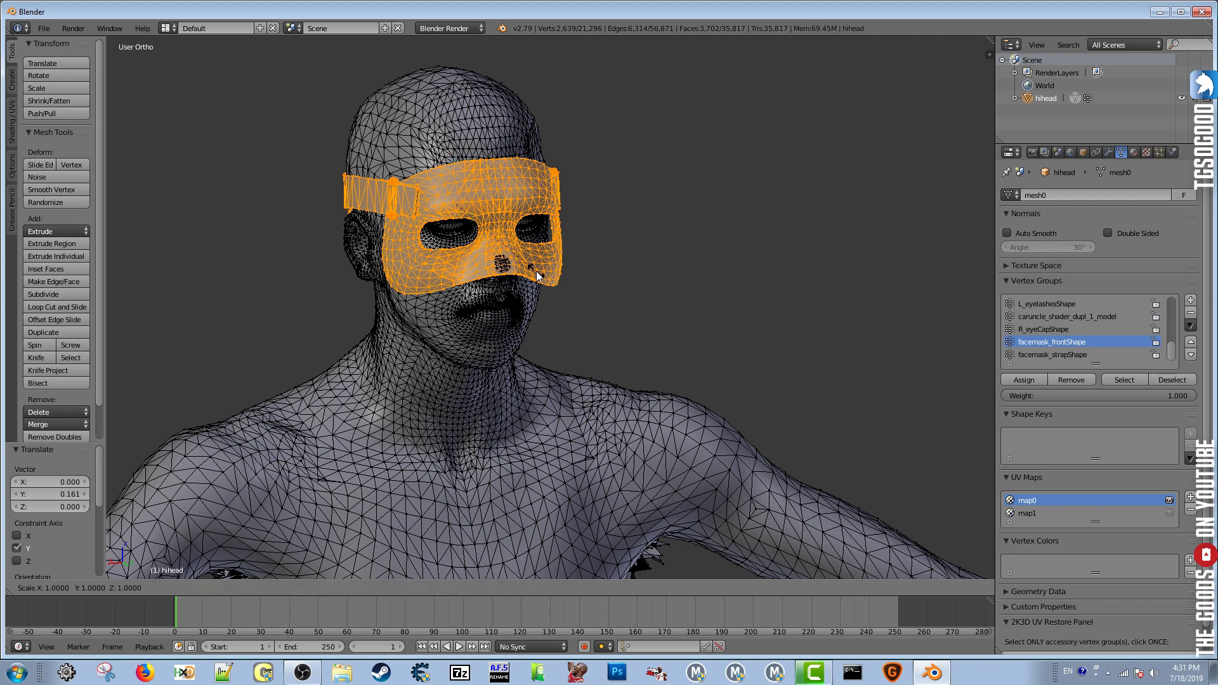
pyautogui.press('x')
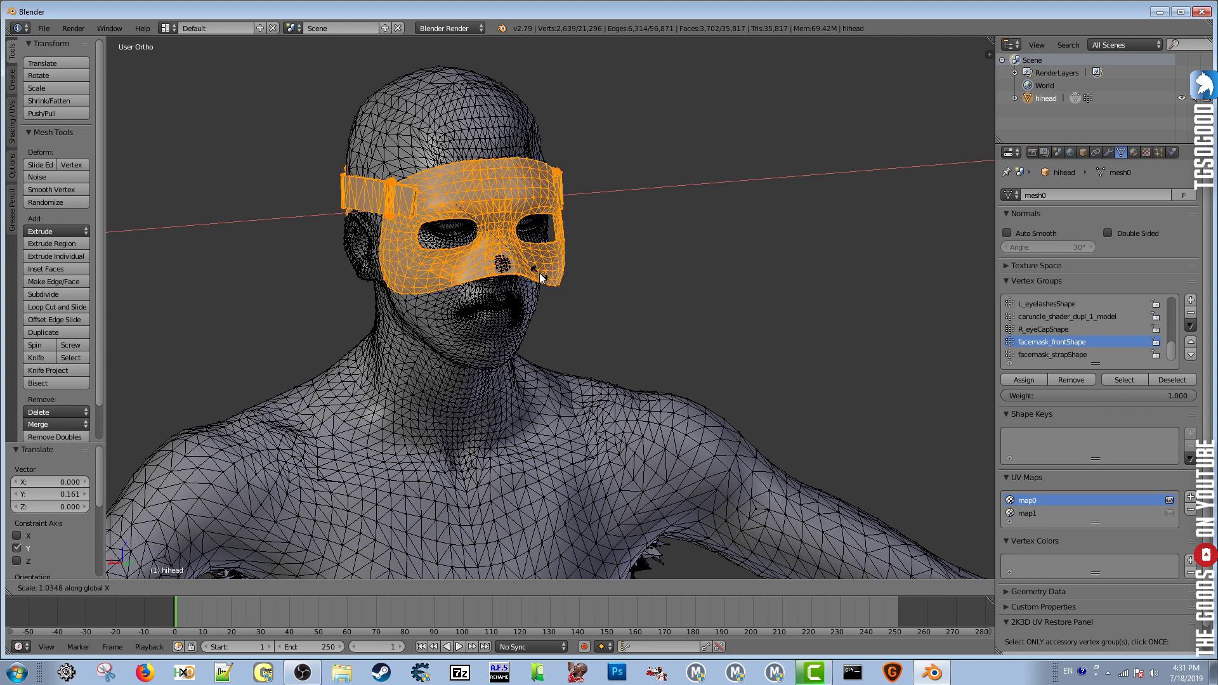
pyautogui.click(540, 277)
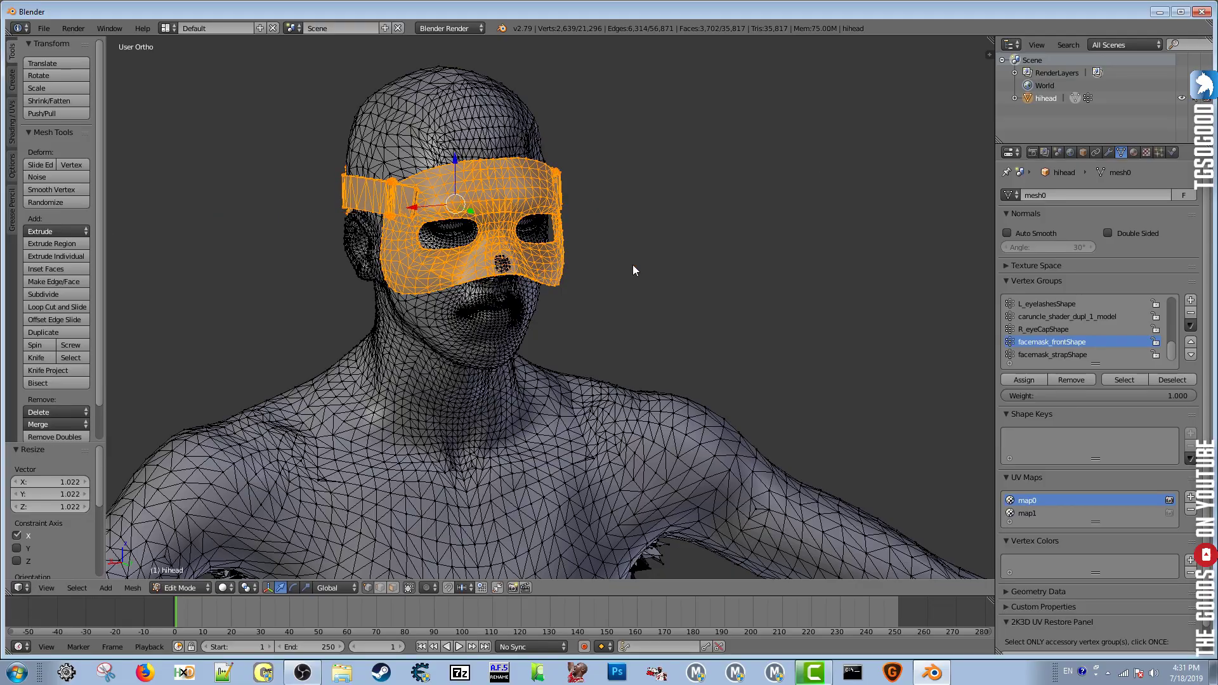
pyautogui.moveTo(661, 306); pyautogui.dragTo(570, 330, button='middle')
pyautogui.moveTo(428, 272)
pyautogui.mouseDown(button='middle')
pyautogui.moveTo(411, 257)
pyautogui.moveTo(596, 323)
pyautogui.moveTo(558, 284)
pyautogui.mouseUp(button='middle')
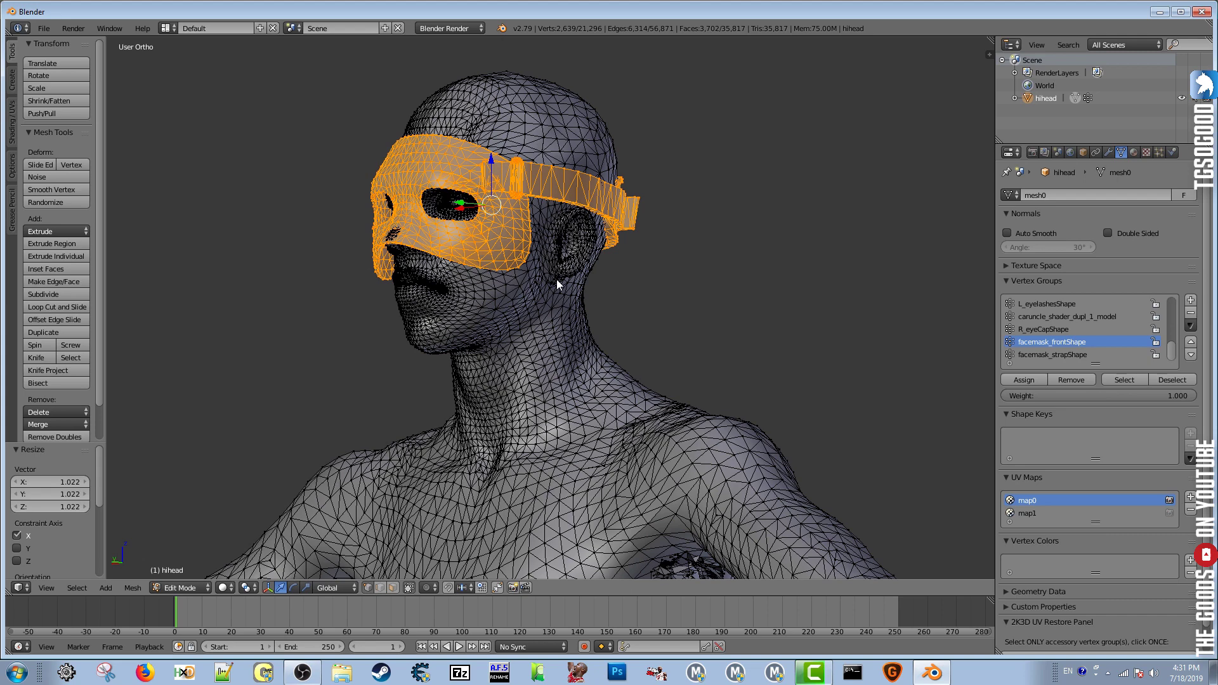
# - Tilt the facemask by about 3.13°
pyautogui.press('r')
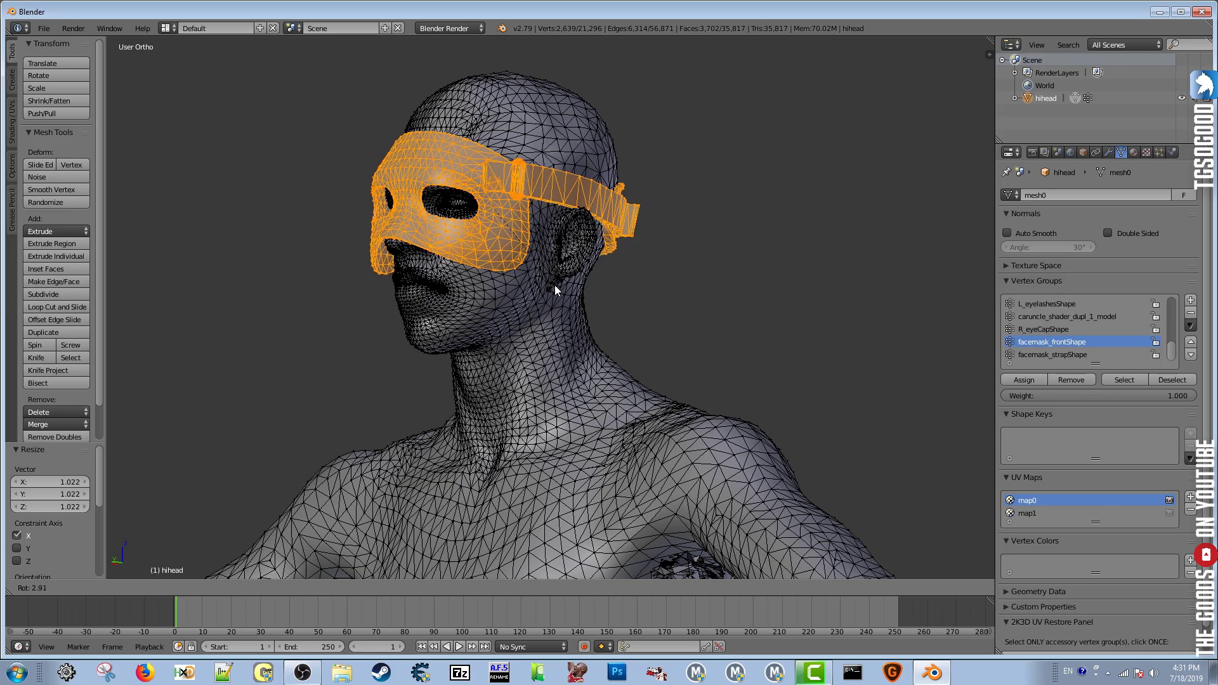
pyautogui.click(554, 286)
pyautogui.moveTo(679, 273)
pyautogui.mouseDown(button='middle')
pyautogui.moveTo(702, 314)
pyautogui.moveTo(816, 303)
pyautogui.moveTo(634, 341)
pyautogui.moveTo(709, 334)
pyautogui.moveTo(596, 338)
pyautogui.moveTo(503, 319)
pyautogui.moveTo(506, 223)
pyautogui.mouseUp(button='middle')
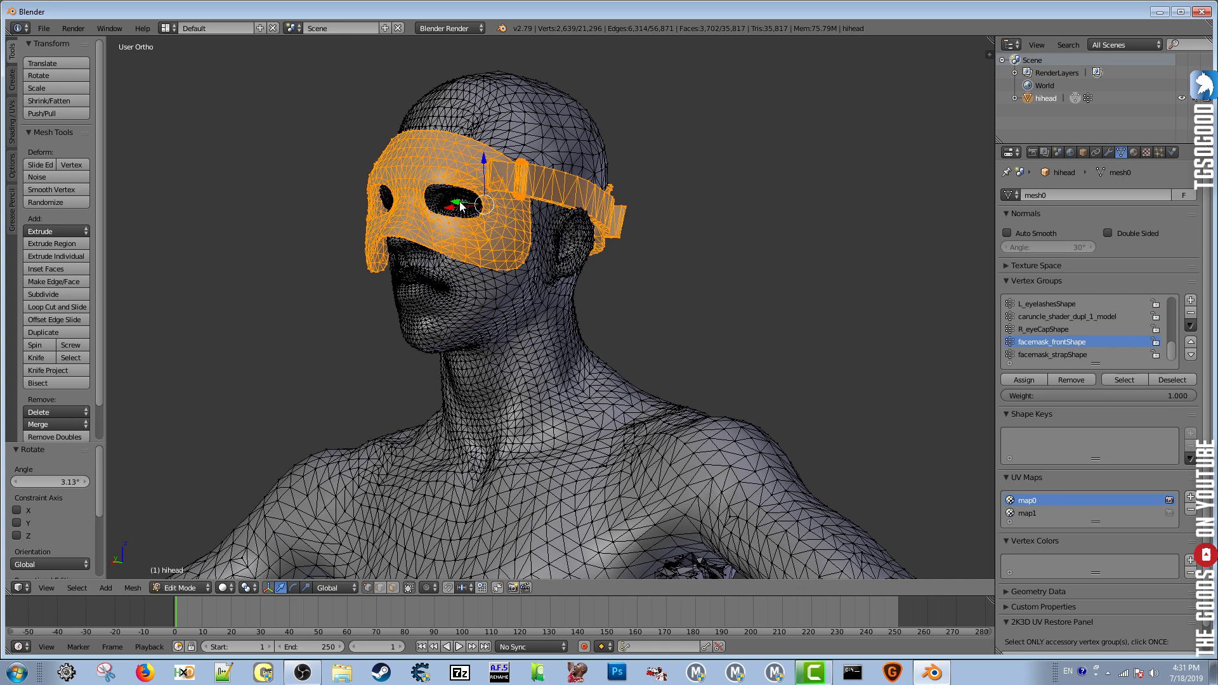
# - Nudge the facemask a further 0.041 along Y to sit snugly over the face
pyautogui.press('g')
pyautogui.press('y')
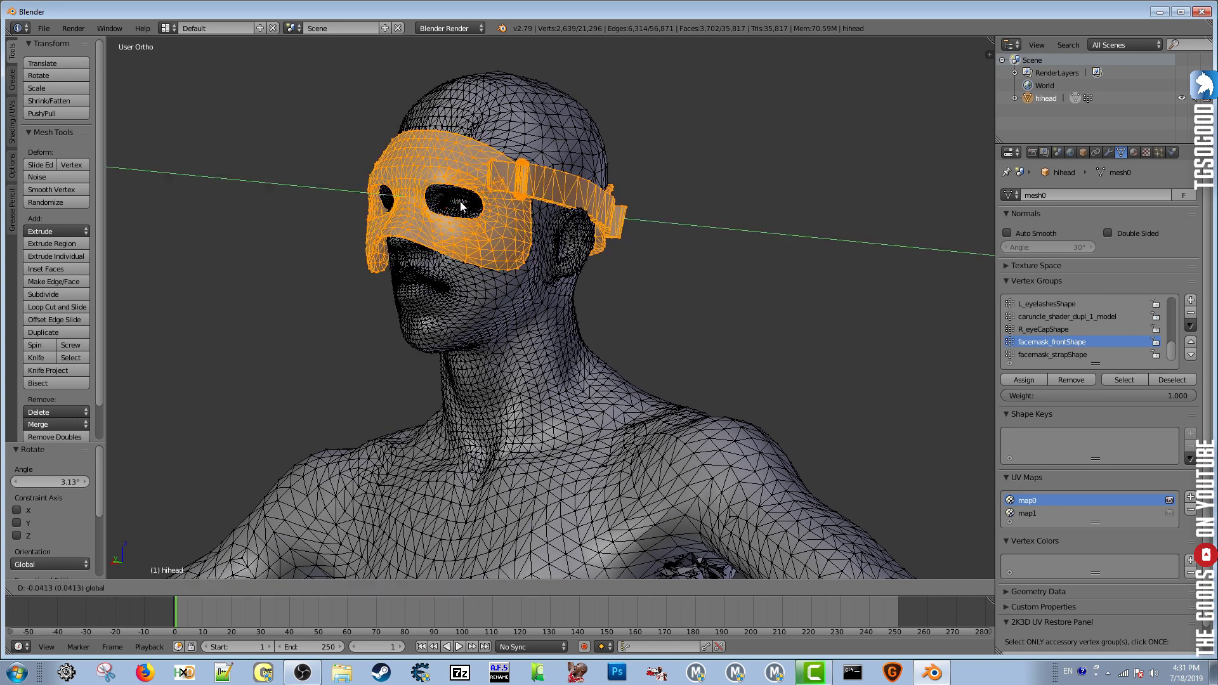
pyautogui.click(459, 200)
pyautogui.moveTo(626, 307)
pyautogui.mouseDown(button='middle')
pyautogui.moveTo(522, 349)
pyautogui.moveTo(410, 250)
pyautogui.moveTo(391, 307)
pyautogui.moveTo(744, 261)
pyautogui.moveTo(776, 335)
pyautogui.moveTo(785, 333)
pyautogui.moveTo(741, 307)
pyautogui.moveTo(745, 360)
pyautogui.moveTo(782, 299)
pyautogui.moveTo(637, 276)
pyautogui.moveTo(800, 245)
pyautogui.moveTo(516, 316)
pyautogui.moveTo(554, 323)
pyautogui.moveTo(513, 304)
pyautogui.moveTo(512, 321)
pyautogui.mouseUp(button='middle')
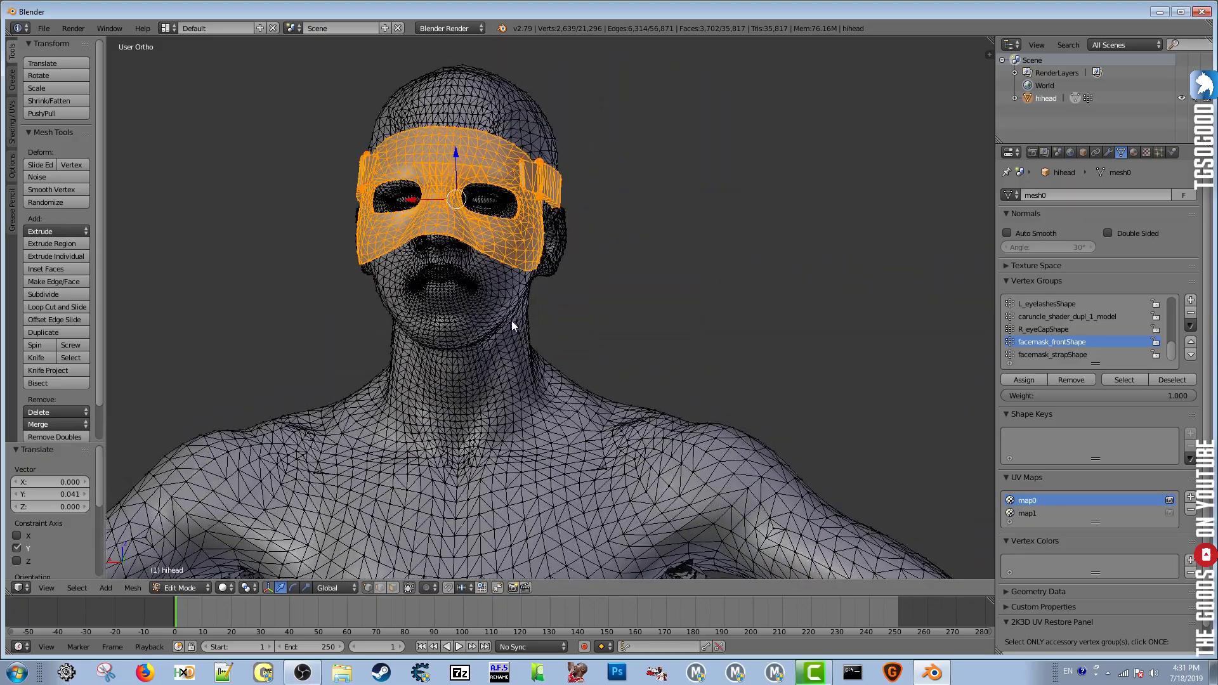
pyautogui.click(188, 588)
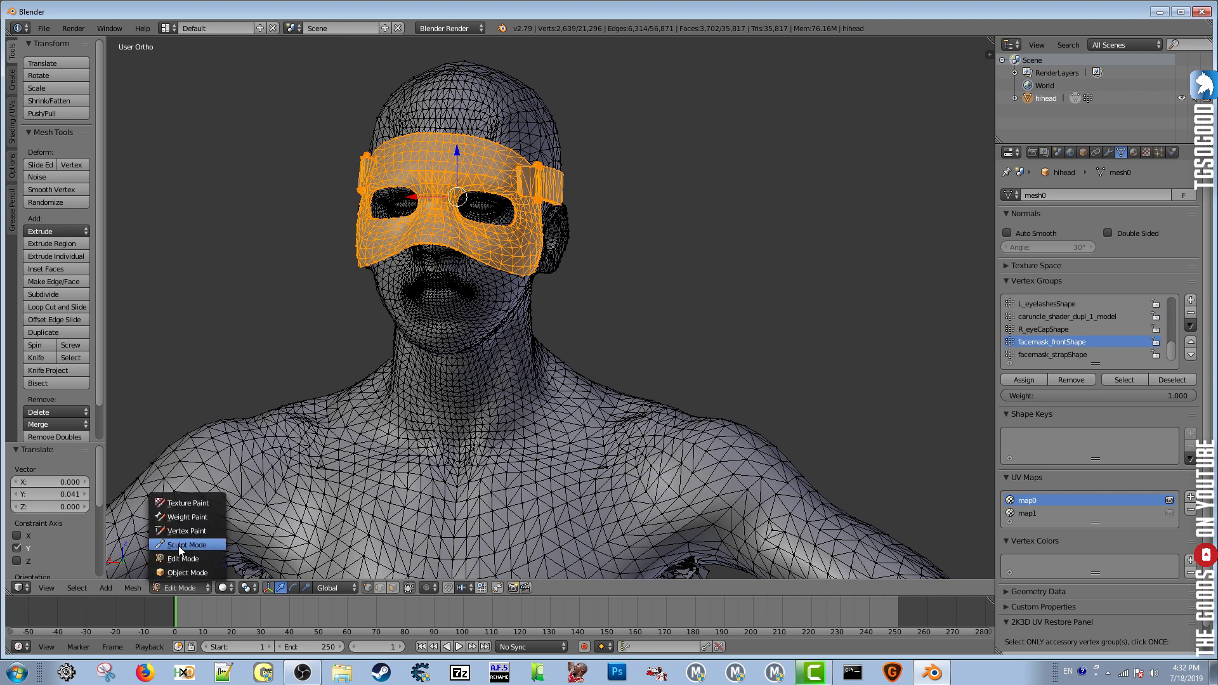
# - Pull the facemask back by -0.111 along Y in Edit Mode
pyautogui.click(178, 546)
pyautogui.moveTo(421, 330)
pyautogui.mouseDown(button='middle')
pyautogui.moveTo(522, 297)
pyautogui.moveTo(508, 250)
pyautogui.moveTo(490, 249)
pyautogui.moveTo(527, 219)
pyautogui.moveTo(616, 219)
pyautogui.moveTo(664, 302)
pyautogui.moveTo(669, 284)
pyautogui.mouseUp(button='middle')
pyautogui.click(204, 586)
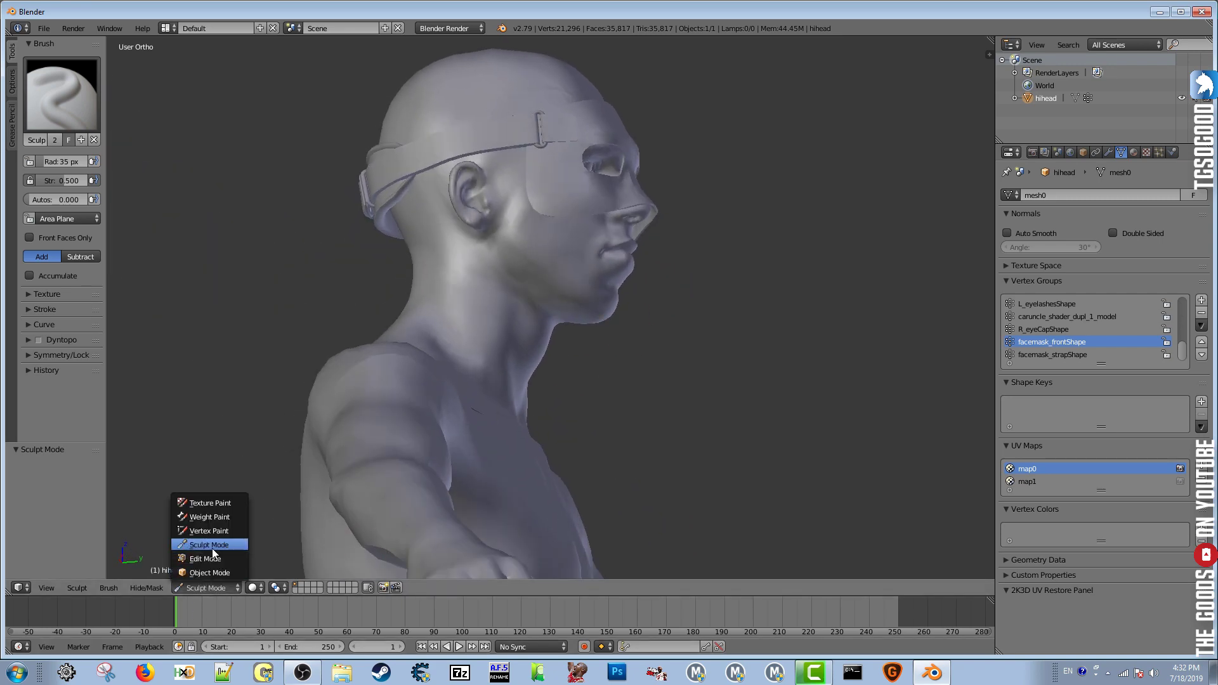
pyautogui.click(215, 558)
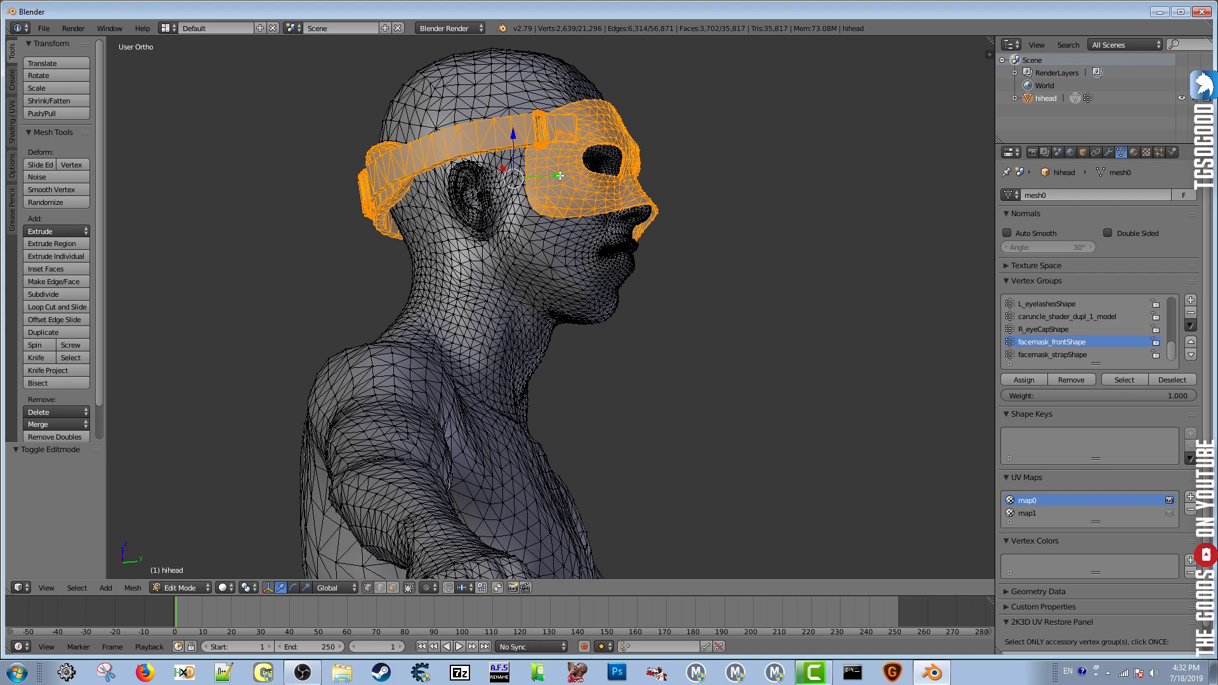
pyautogui.moveTo(560, 175); pyautogui.dragTo(540, 178)
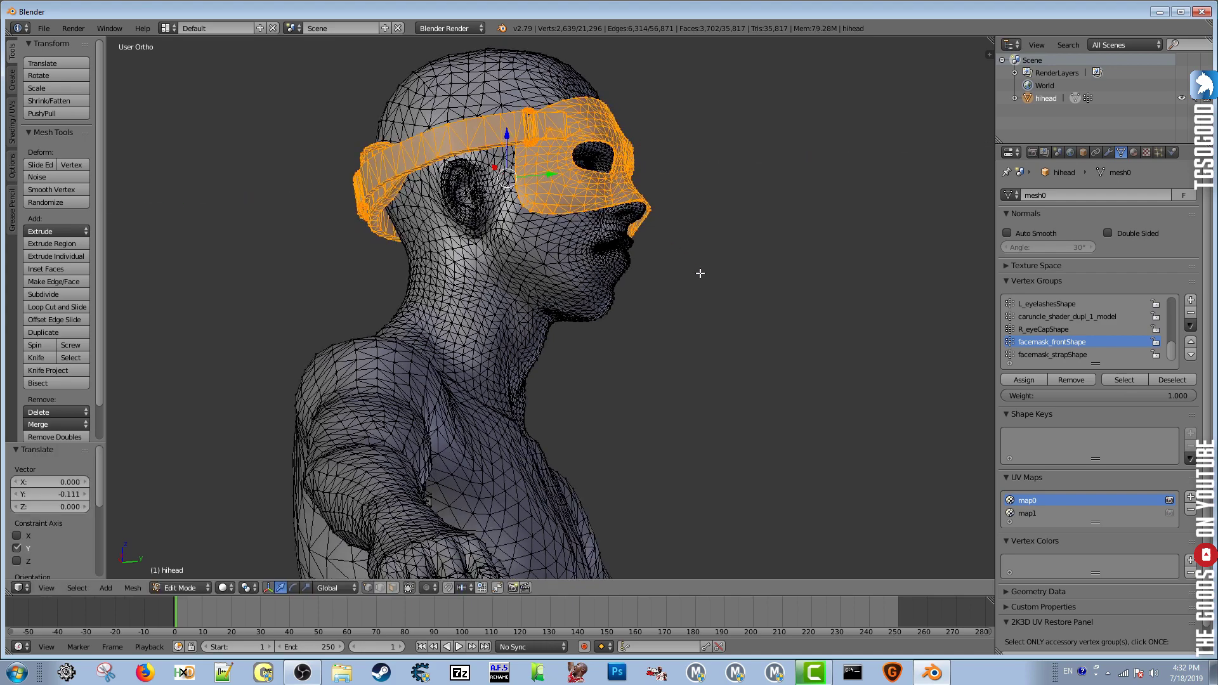
pyautogui.moveTo(700, 273)
pyautogui.mouseDown(button='middle')
pyautogui.moveTo(490, 262)
pyautogui.moveTo(594, 190)
pyautogui.mouseUp(button='middle')
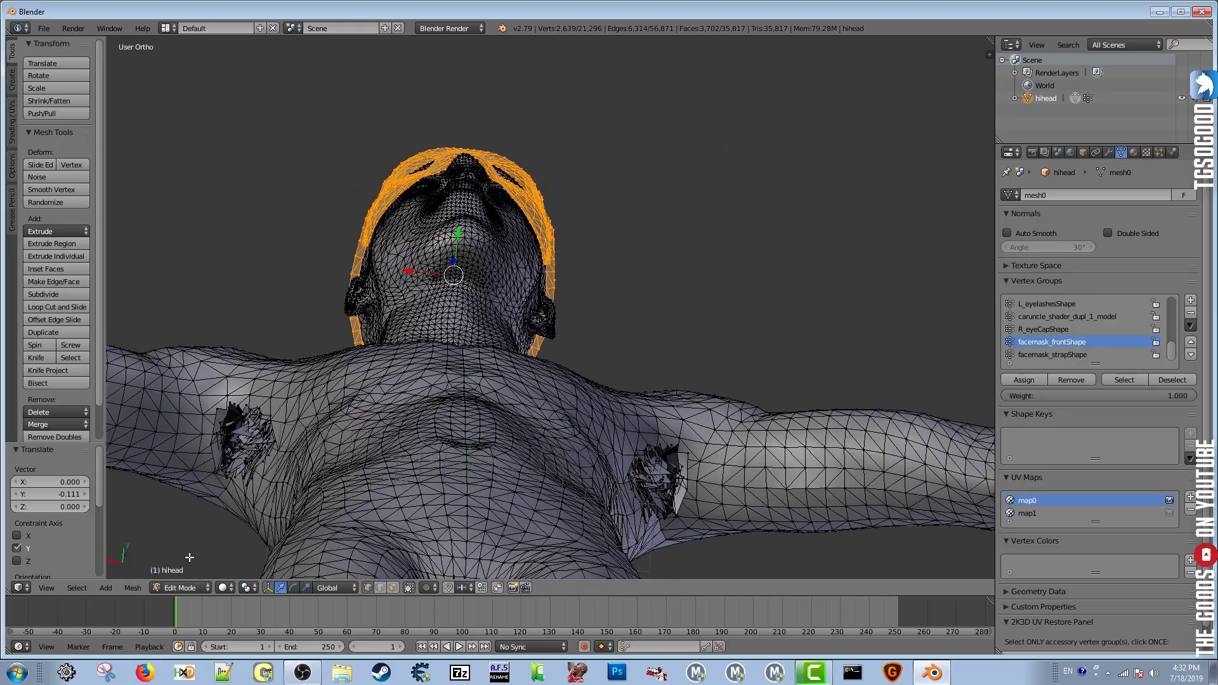
# - Switch the head mesh into Sculpt Mode and bring up the brush picker
pyautogui.click(185, 589)
pyautogui.click(204, 530)
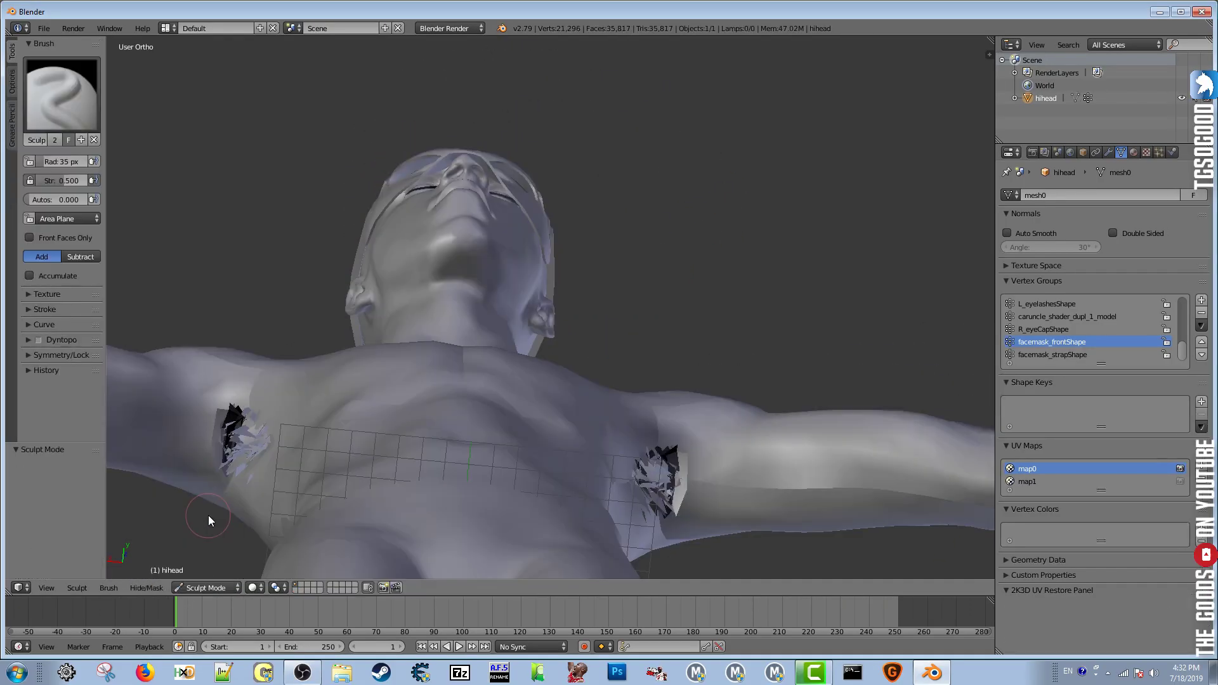
pyautogui.moveTo(473, 340)
pyautogui.mouseDown(button='middle')
pyautogui.moveTo(516, 374)
pyautogui.moveTo(553, 439)
pyautogui.moveTo(601, 349)
pyautogui.moveTo(588, 469)
pyautogui.moveTo(585, 413)
pyautogui.moveTo(554, 427)
pyautogui.mouseUp(button='middle')
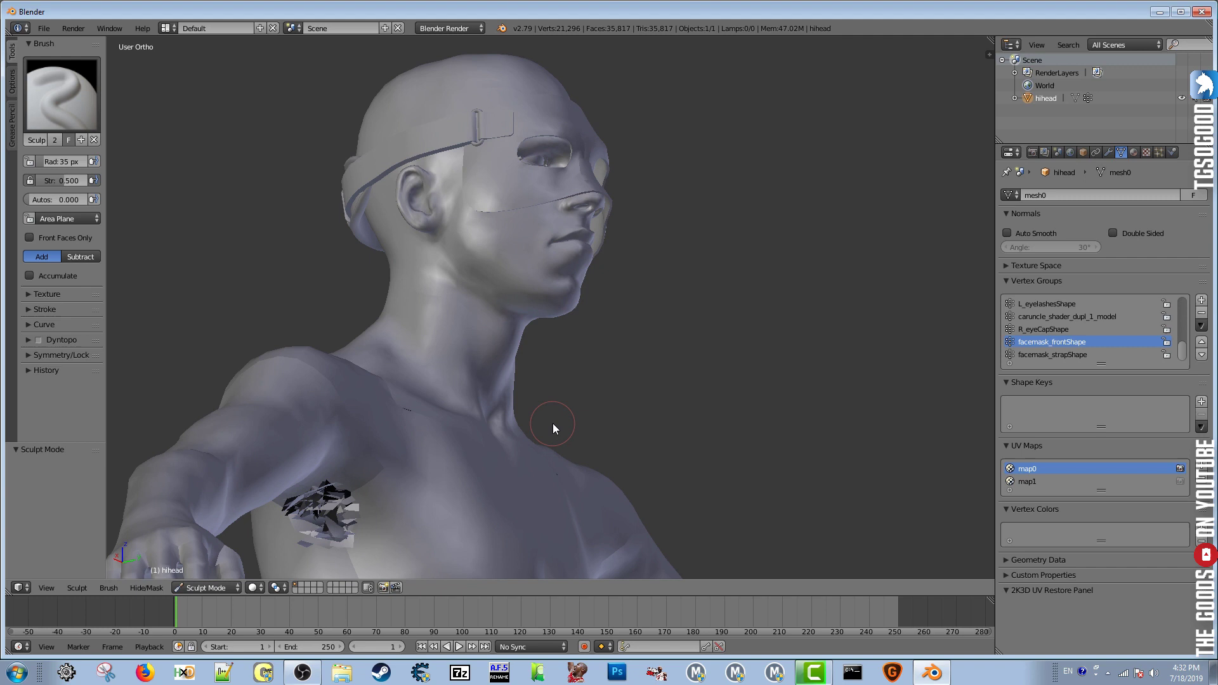
pyautogui.click(92, 117)
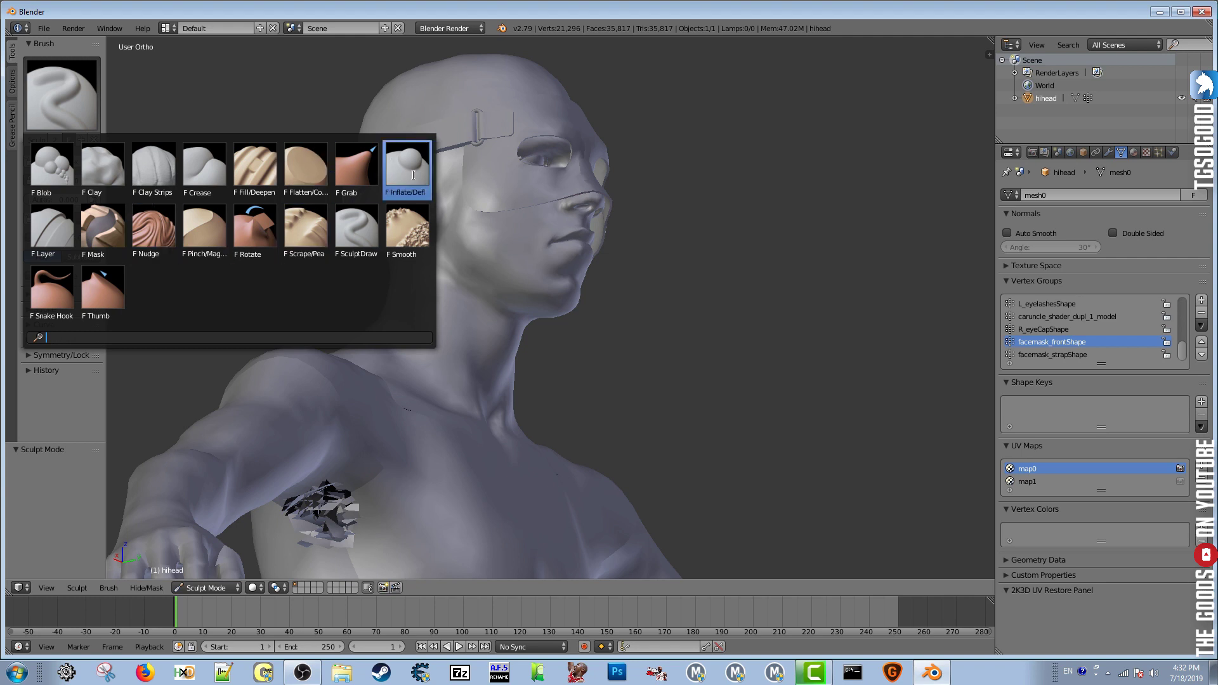
# - Select the Smooth brush with strength 0.694 and radius 110 px
pyautogui.click(410, 217)
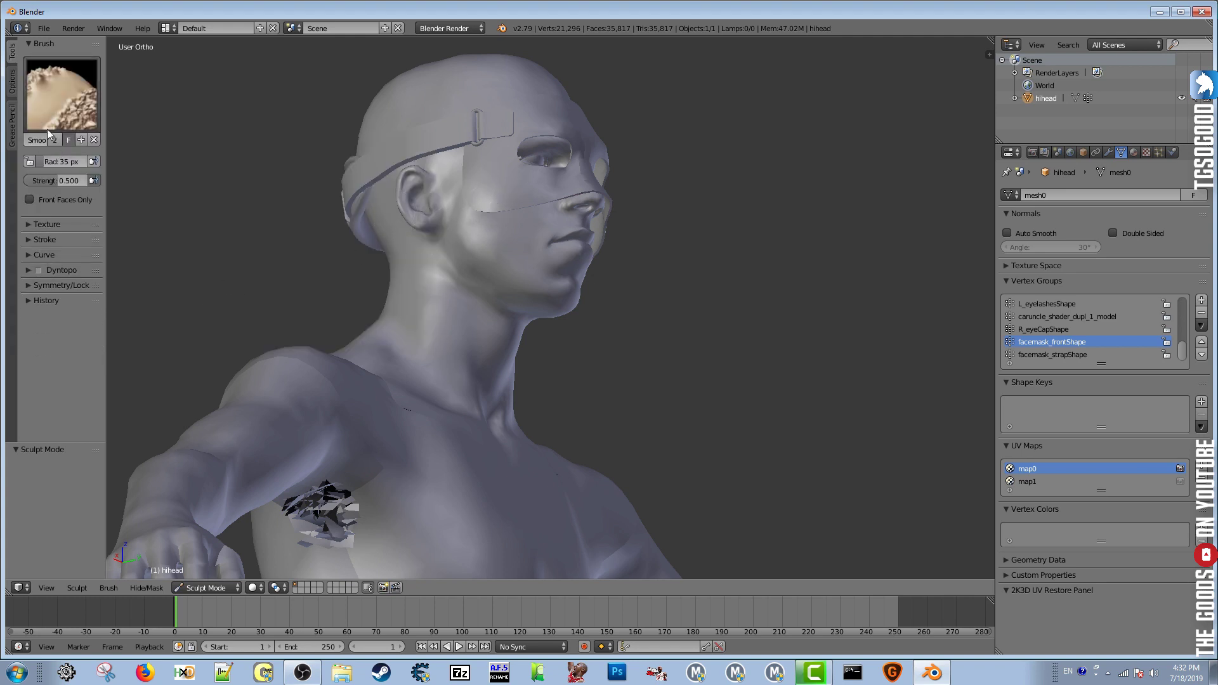
pyautogui.moveTo(63, 180); pyautogui.dragTo(75, 180)
pyautogui.press('f')
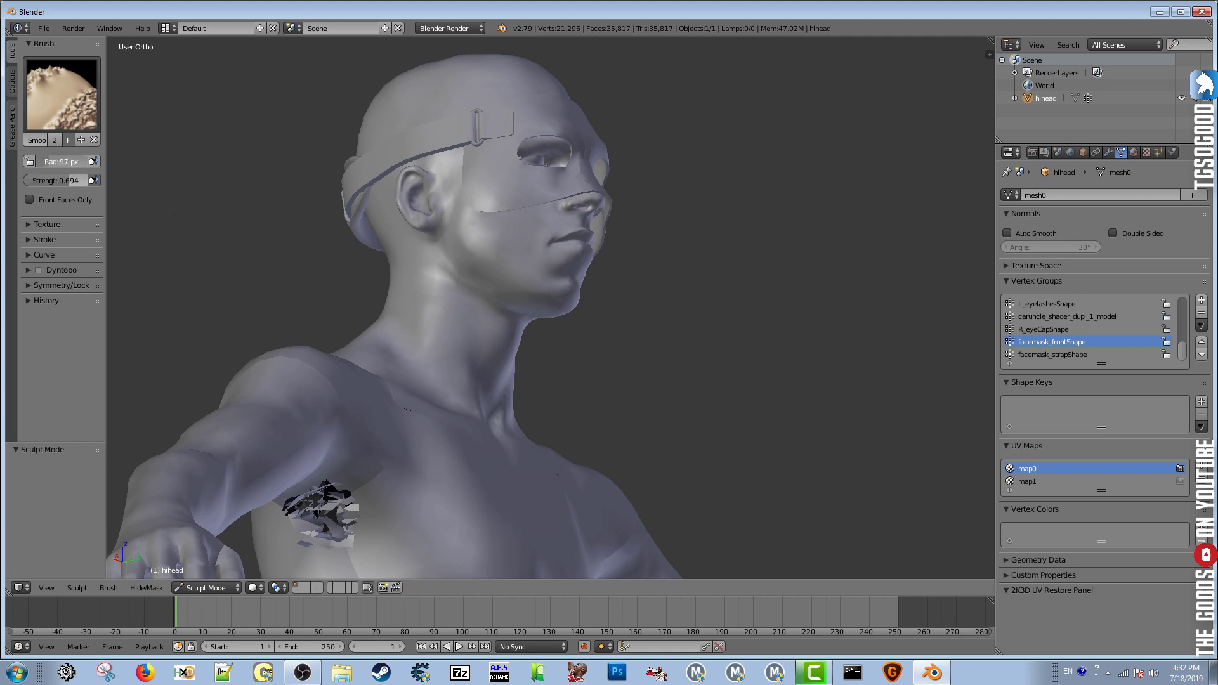
pyautogui.click(524, 165)
# - Try a smoothing stroke over the cheek and nose, then undo it
pyautogui.moveTo(527, 235)
pyautogui.mouseDown(button='middle')
pyautogui.moveTo(543, 292)
pyautogui.moveTo(482, 256)
pyautogui.mouseUp(button='middle')
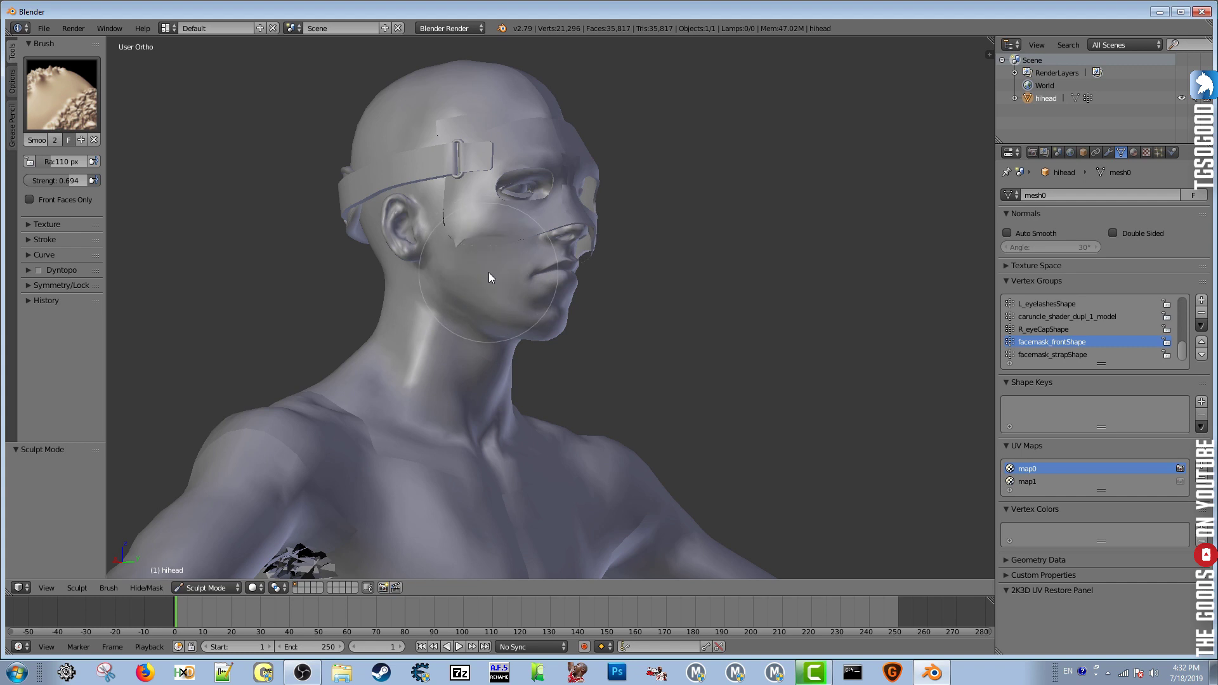
pyautogui.moveTo(488, 272)
pyautogui.mouseDown()
pyautogui.moveTo(532, 239)
pyautogui.moveTo(503, 212)
pyautogui.moveTo(509, 296)
pyautogui.moveTo(519, 295)
pyautogui.mouseUp()
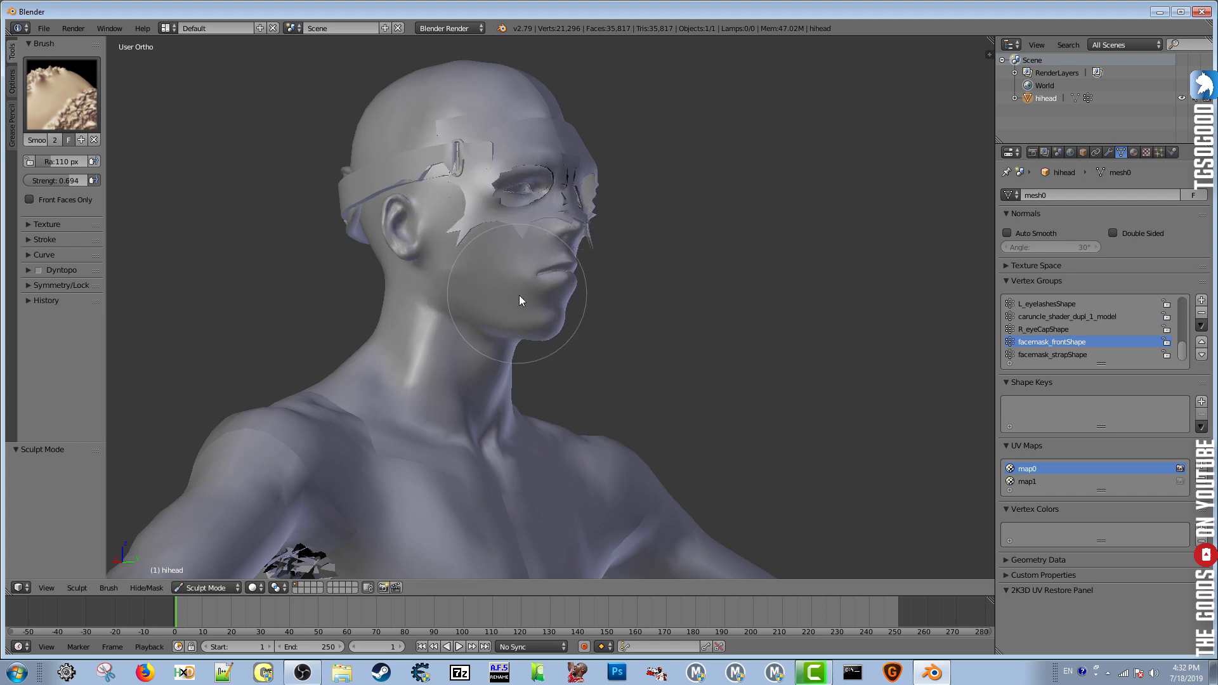
pyautogui.hotkey('ctrl', 'z')
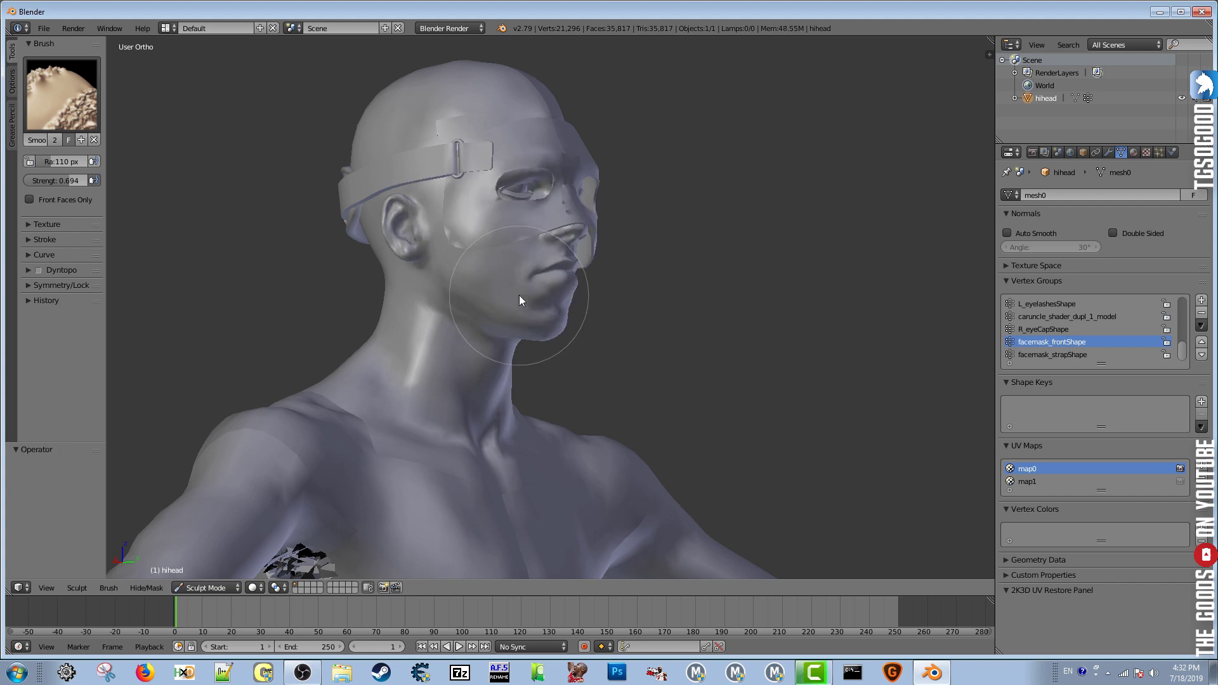
pyautogui.moveTo(603, 281)
pyautogui.mouseDown(button='middle')
pyautogui.moveTo(444, 277)
pyautogui.moveTo(466, 265)
pyautogui.moveTo(560, 288)
pyautogui.moveTo(464, 283)
pyautogui.moveTo(526, 313)
pyautogui.moveTo(545, 281)
pyautogui.moveTo(650, 335)
pyautogui.moveTo(638, 372)
pyautogui.moveTo(673, 306)
pyautogui.moveTo(535, 279)
pyautogui.moveTo(488, 305)
pyautogui.moveTo(480, 289)
pyautogui.moveTo(372, 272)
pyautogui.moveTo(544, 318)
pyautogui.moveTo(551, 351)
pyautogui.moveTo(513, 388)
pyautogui.moveTo(644, 310)
pyautogui.mouseUp(button='middle')
pyautogui.moveTo(536, 315)
pyautogui.mouseDown(button='middle')
pyautogui.moveTo(601, 321)
pyautogui.moveTo(206, 245)
pyautogui.mouseUp(button='middle')
pyautogui.click(62, 95)
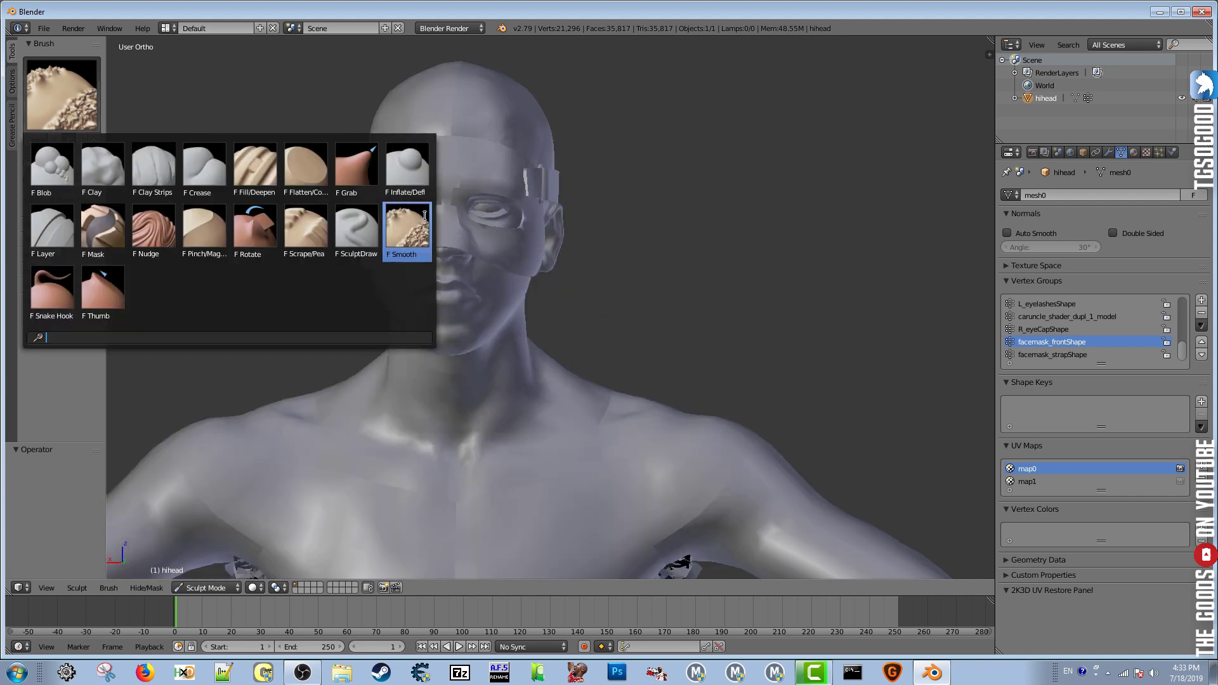
# - Set up the Grab brush at strength 0.593 with autosmoothing 0.075
pyautogui.click(345, 176)
pyautogui.moveTo(83, 181); pyautogui.dragTo(52, 182)
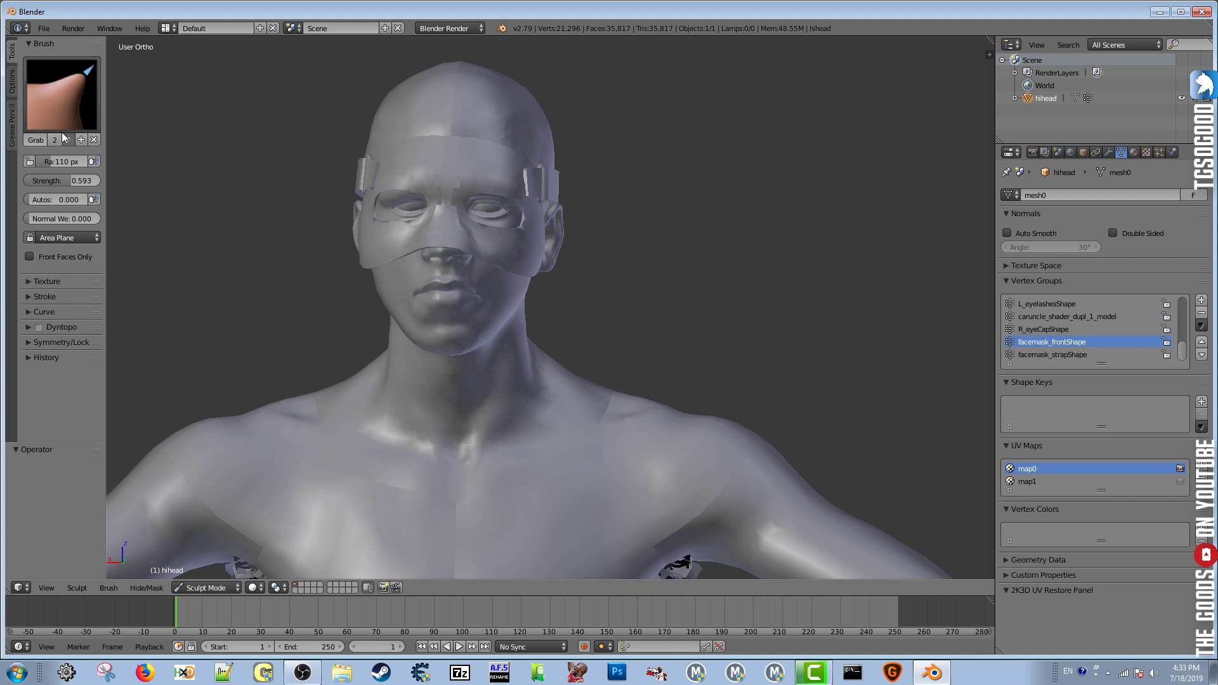
pyautogui.press('f')
pyautogui.click(634, 358)
pyautogui.moveTo(634, 359); pyautogui.dragTo(601, 301, button='middle')
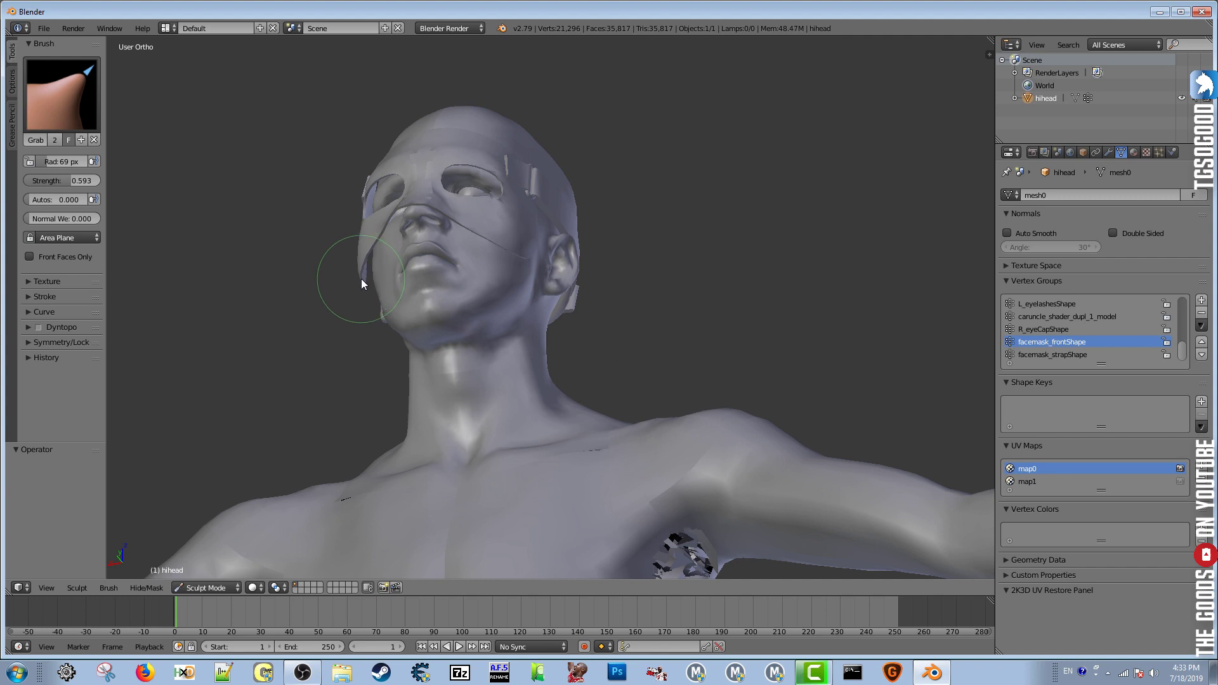
pyautogui.moveTo(59, 200); pyautogui.dragTo(67, 201)
pyautogui.moveTo(59, 200); pyautogui.dragTo(55, 200)
# - Set the Grab radius to 83 px and pull the mask's side edge onto the cheek
pyautogui.scroll(1, 459, 307)
pyautogui.scroll(1, 462, 233)
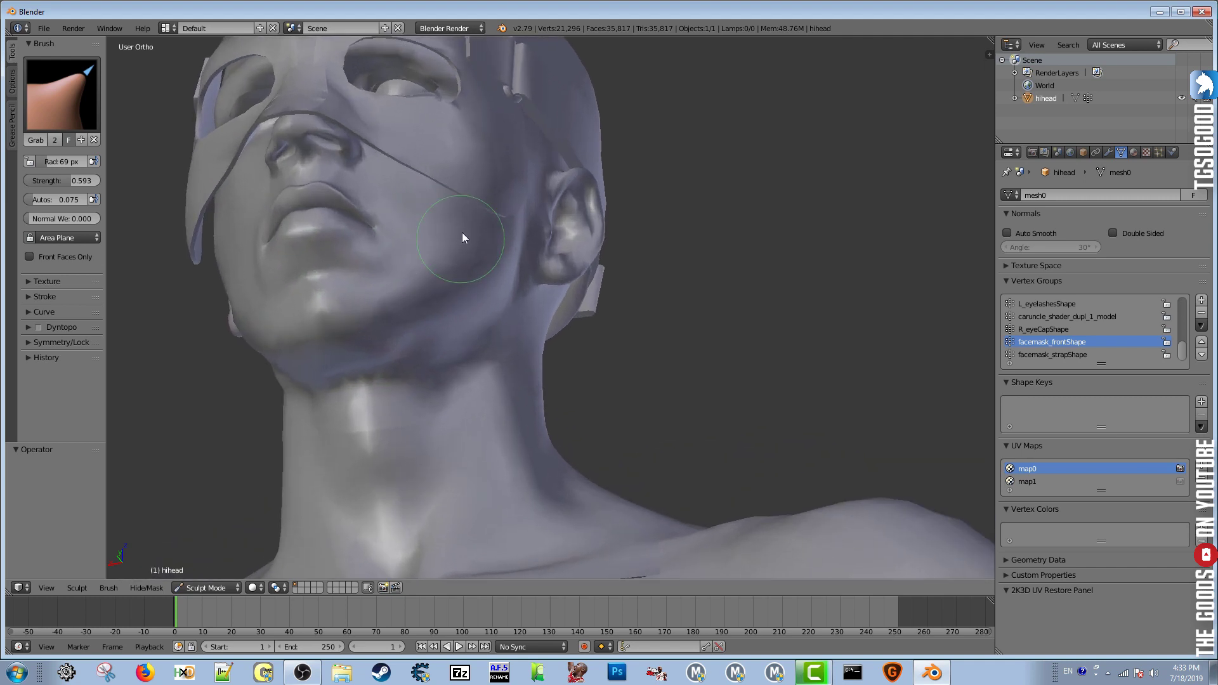
pyautogui.scroll(4, 479, 215)
pyautogui.scroll(-3, 473, 241)
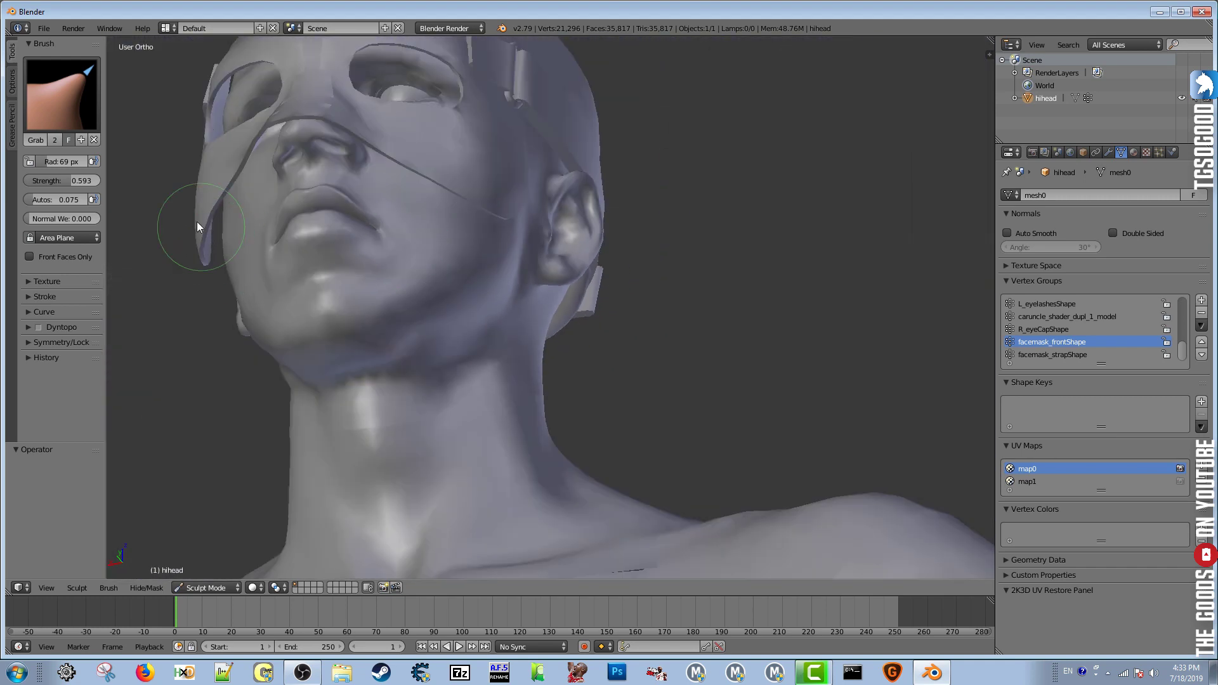
pyautogui.moveTo(62, 161); pyautogui.dragTo(44, 161)
pyautogui.moveTo(45, 161); pyautogui.dragTo(75, 162)
pyautogui.moveTo(200, 256); pyautogui.dragTo(207, 260)
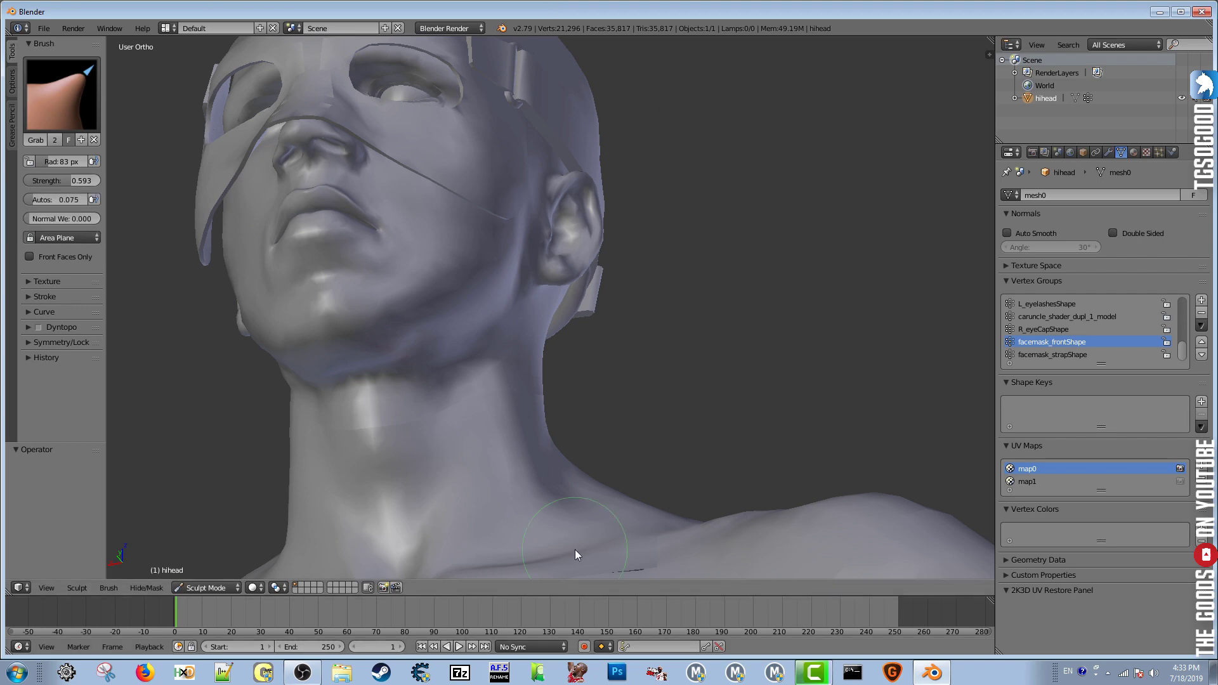
pyautogui.click(210, 587)
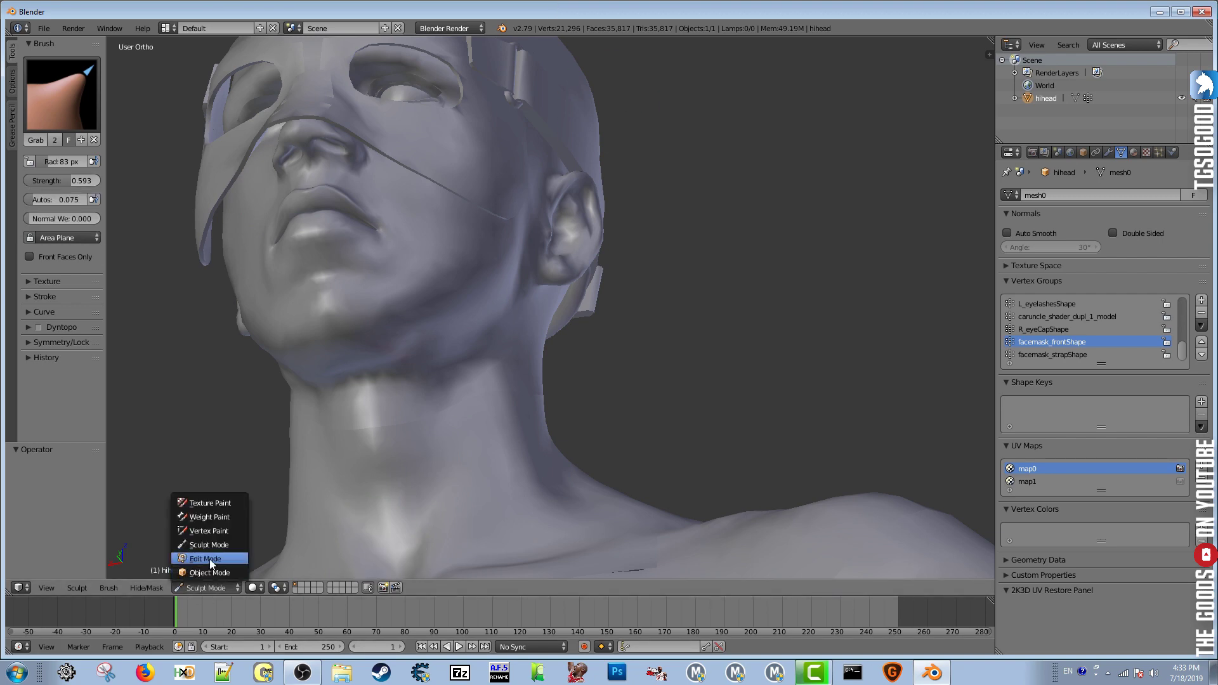
# - In Edit Mode, view the mask from the front and try X moves, undoing and cancelling them
pyautogui.click(209, 558)
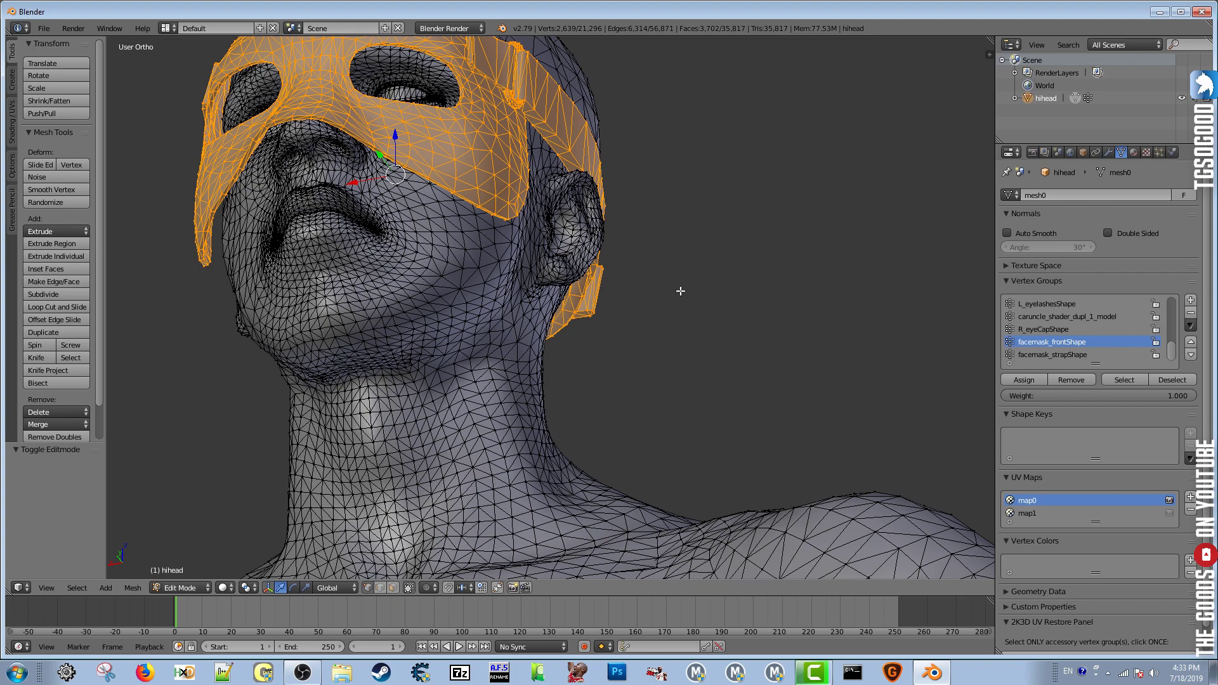
pyautogui.moveTo(676, 290); pyautogui.dragTo(708, 334, button='middle')
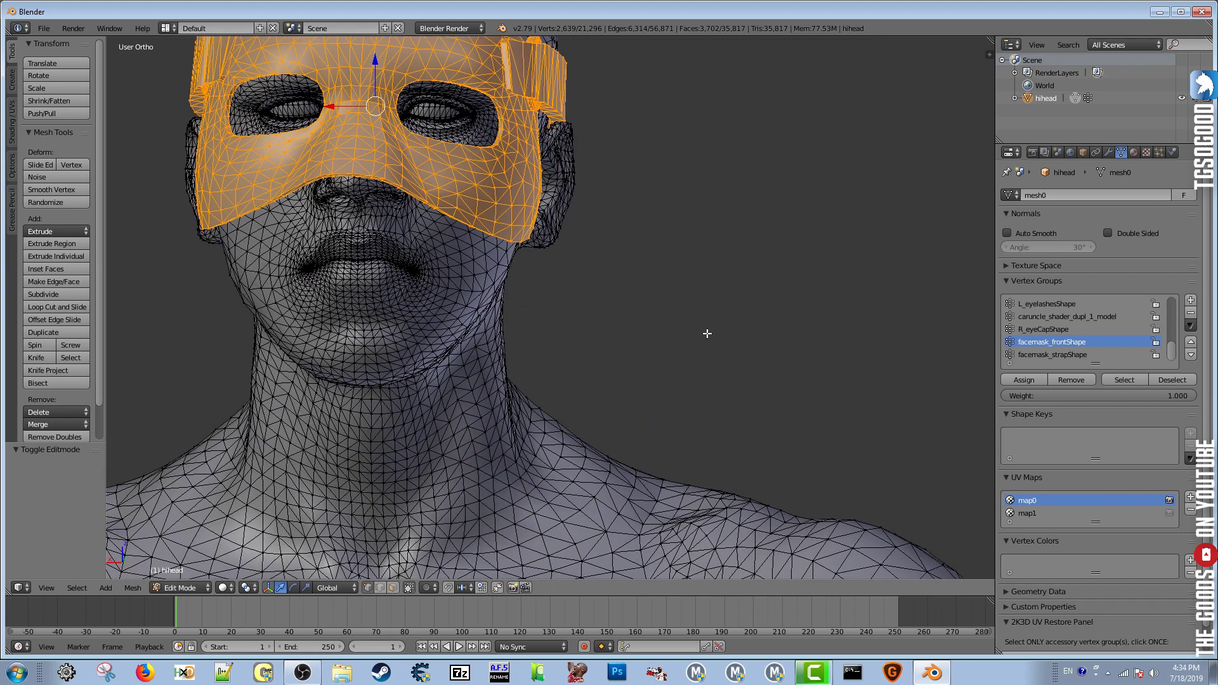
pyautogui.press('g')
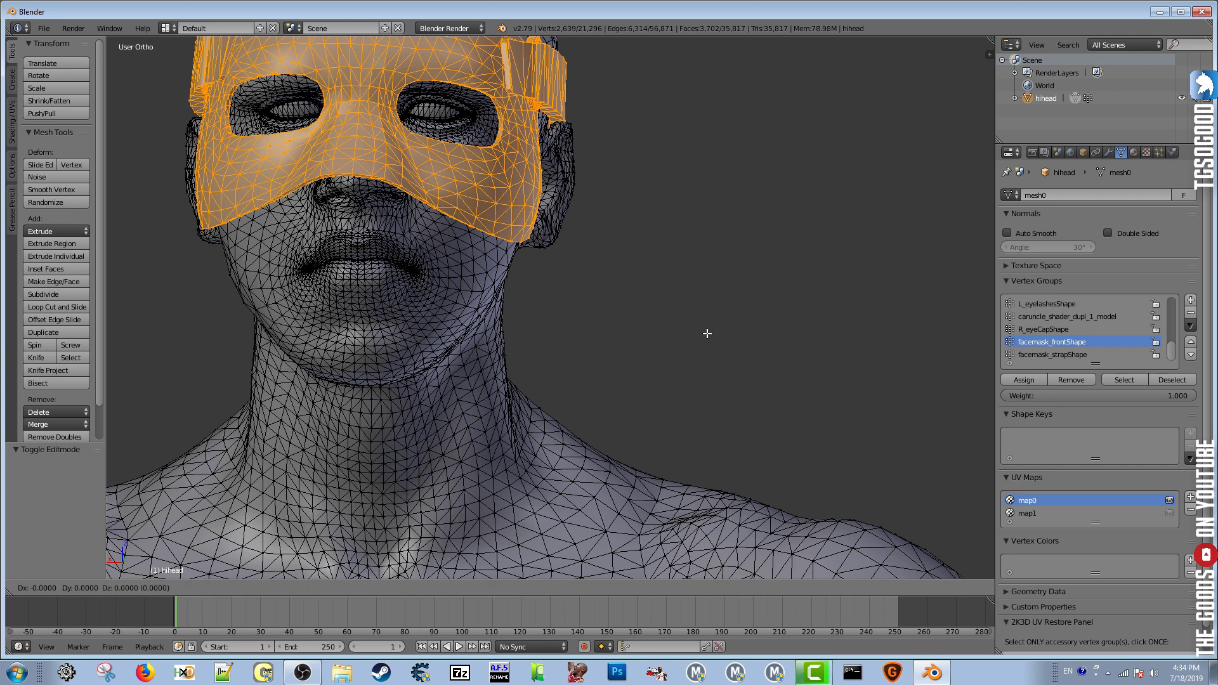
pyautogui.press('x')
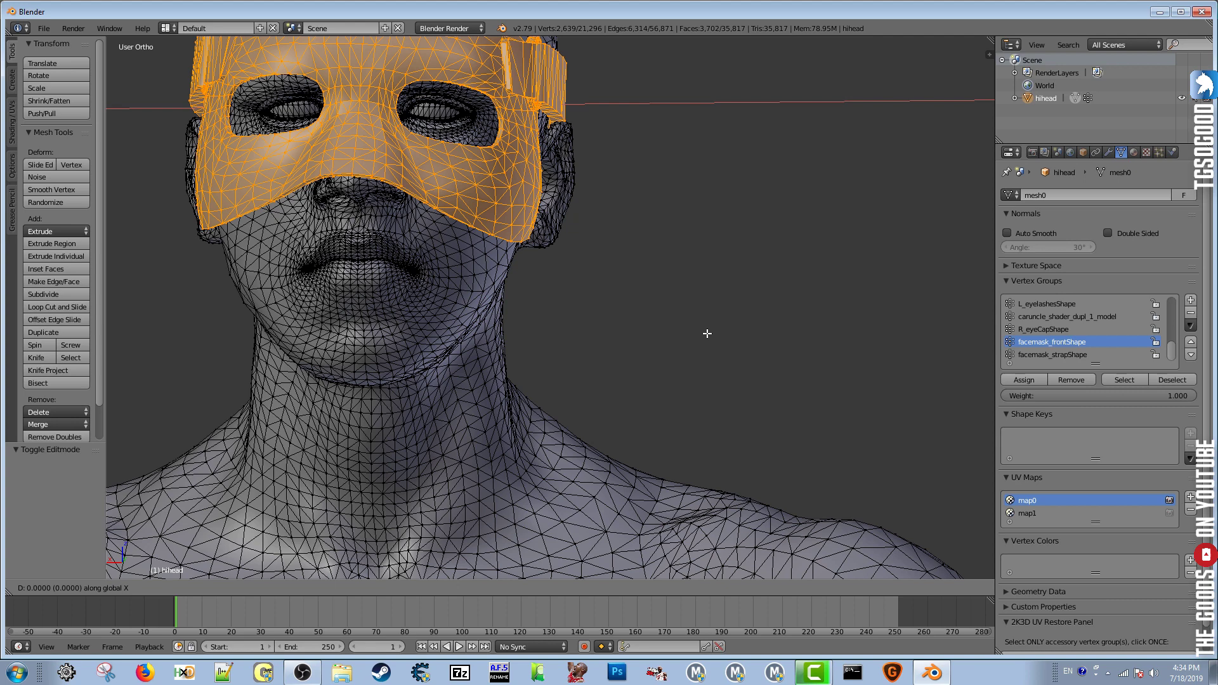
pyautogui.press('Return')
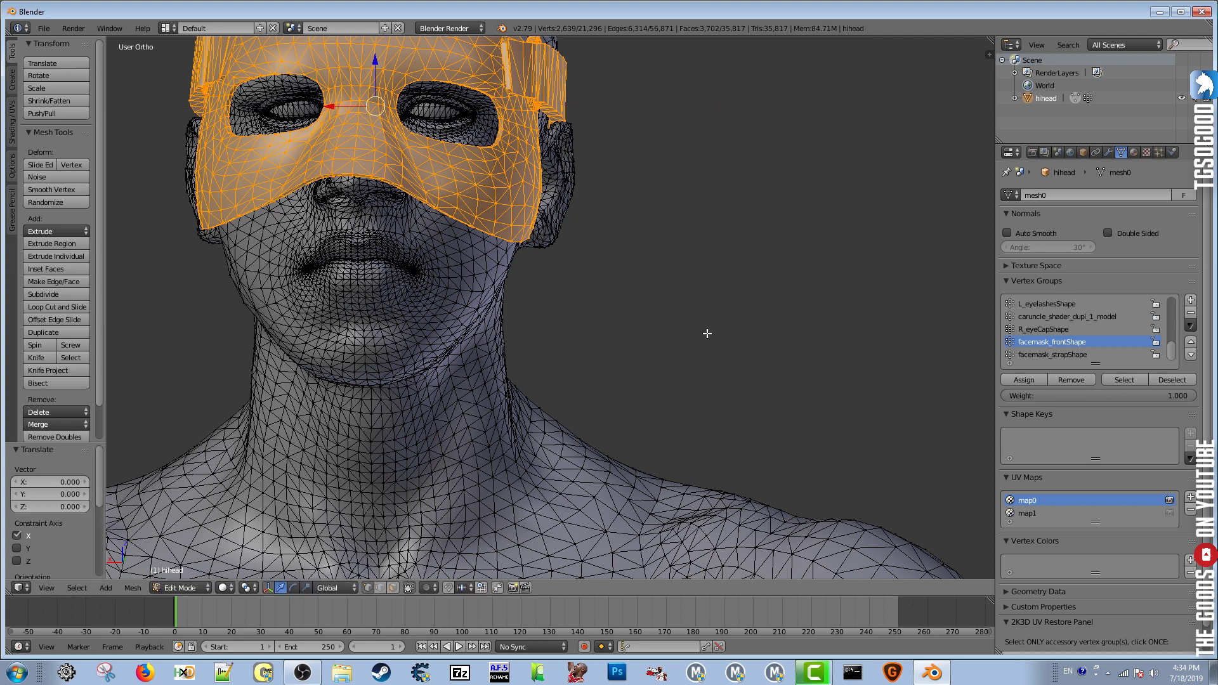
pyautogui.hotkey('ctrl', 'z')
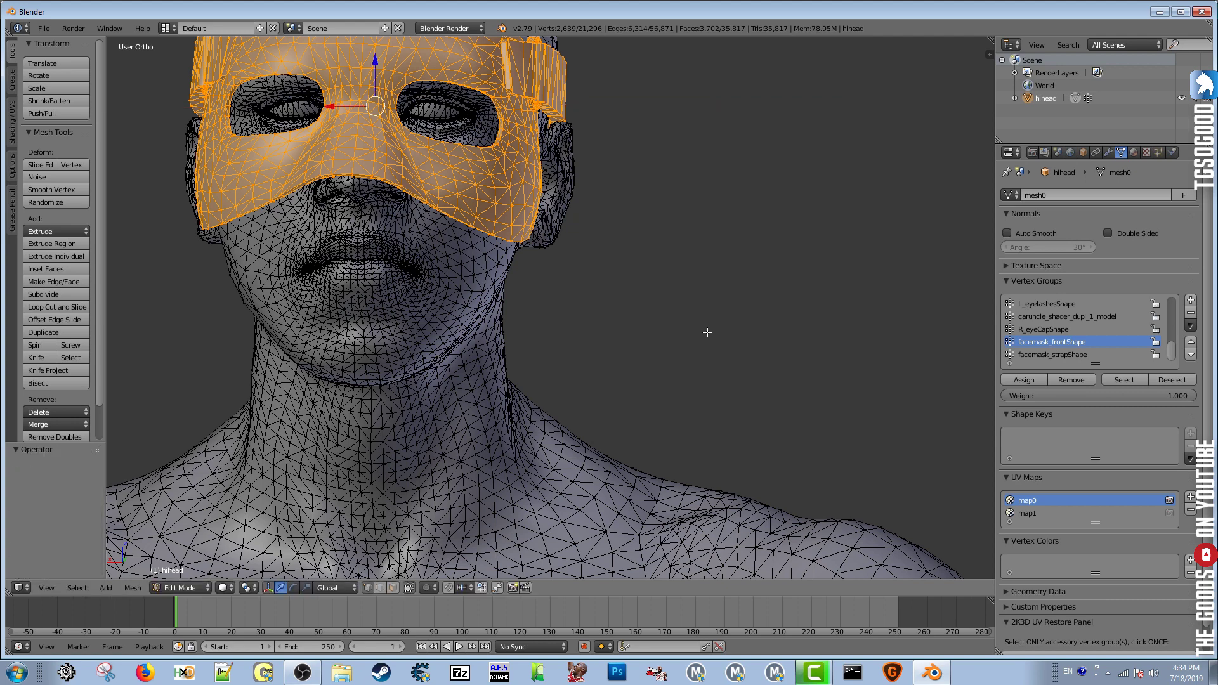
pyautogui.press('g')
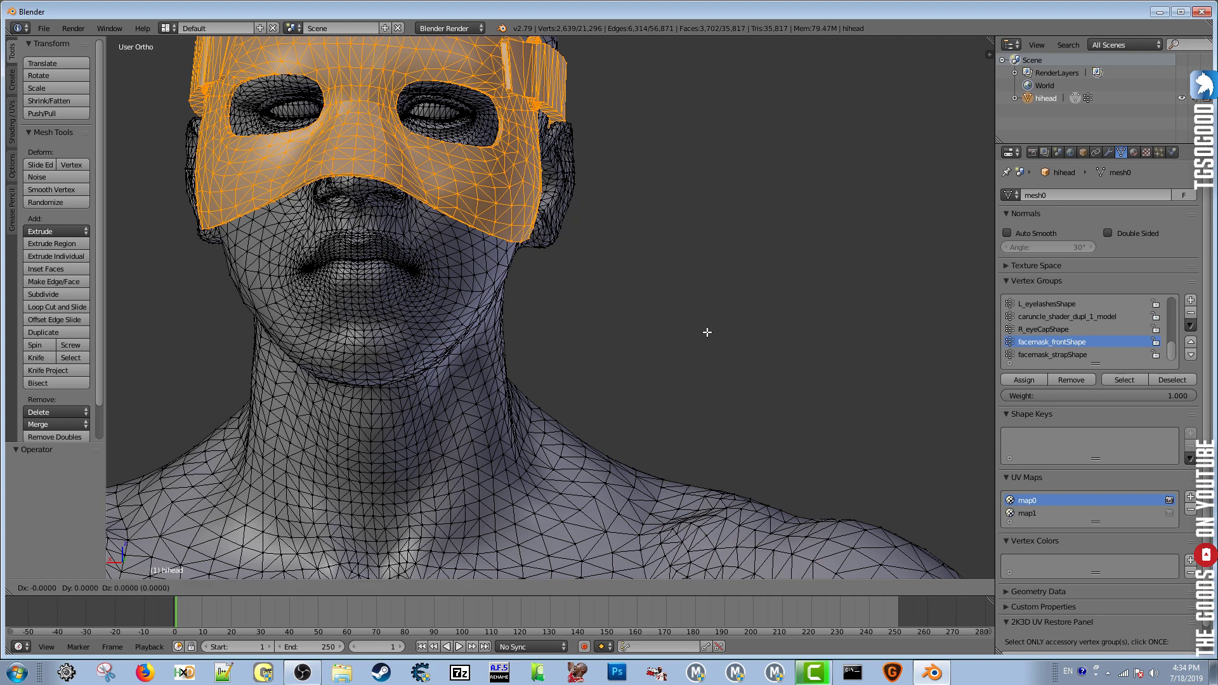
pyautogui.press('Escape')
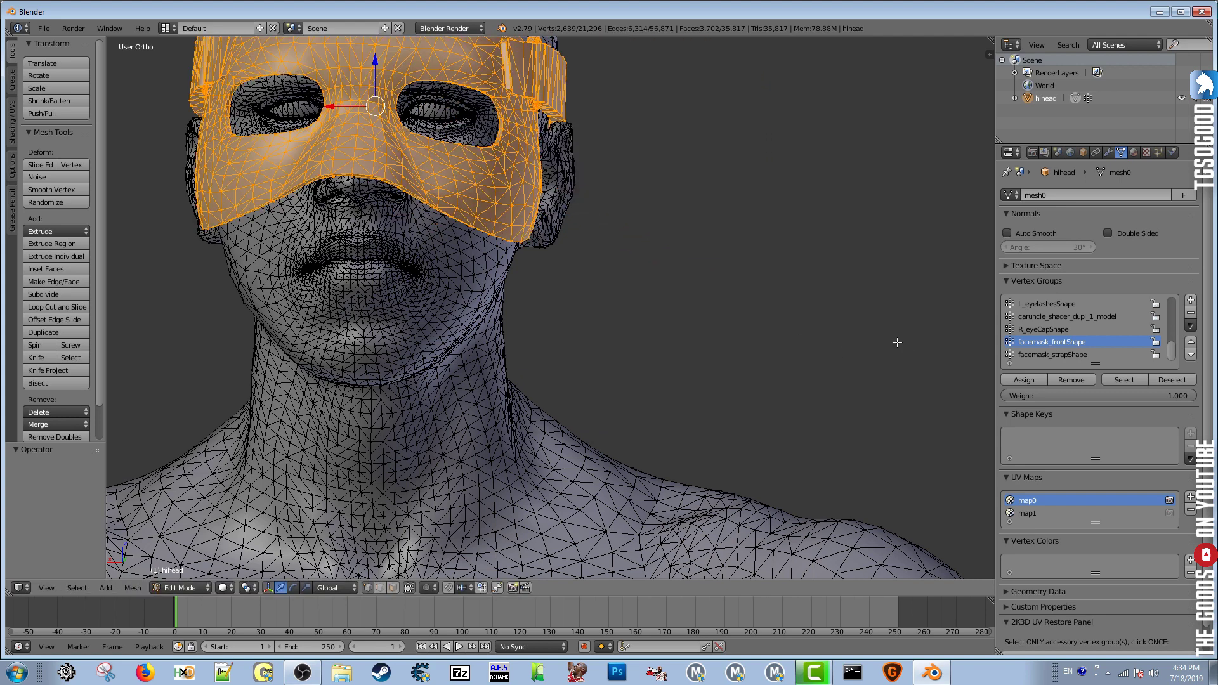
# - Move the facemask 10 units along X, clear of the head, and frame it in view
pyautogui.press('g')
pyautogui.press('x')
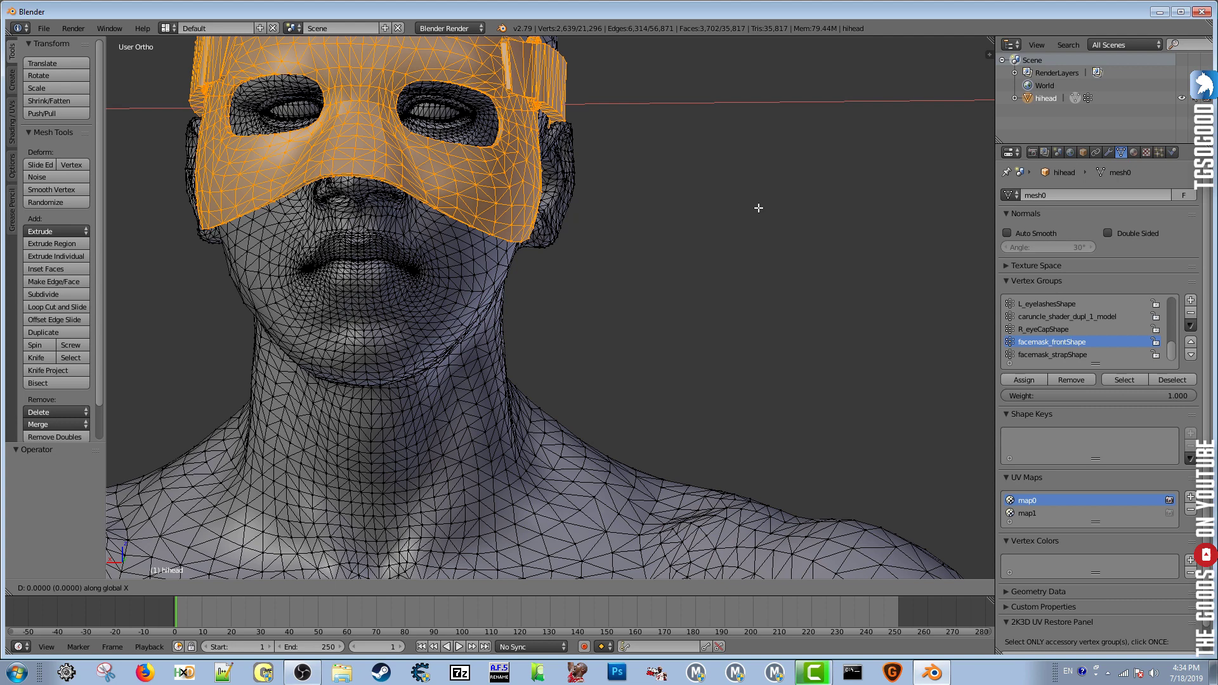
pyautogui.write('5')
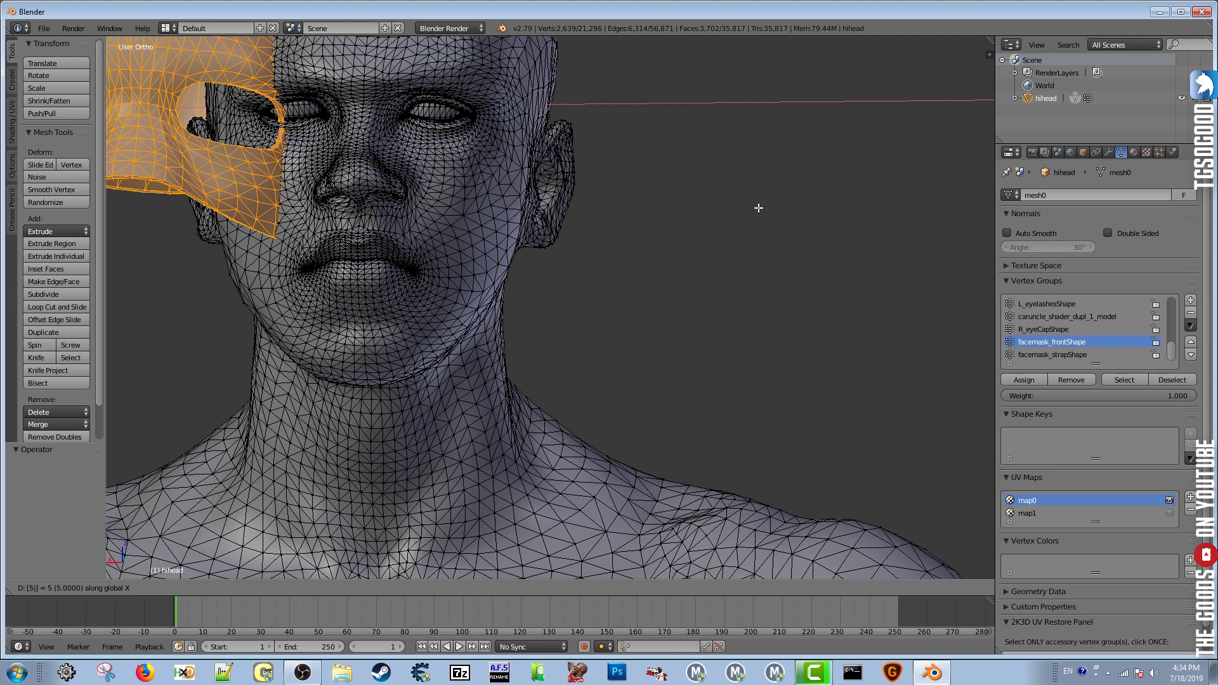
pyautogui.write('z')
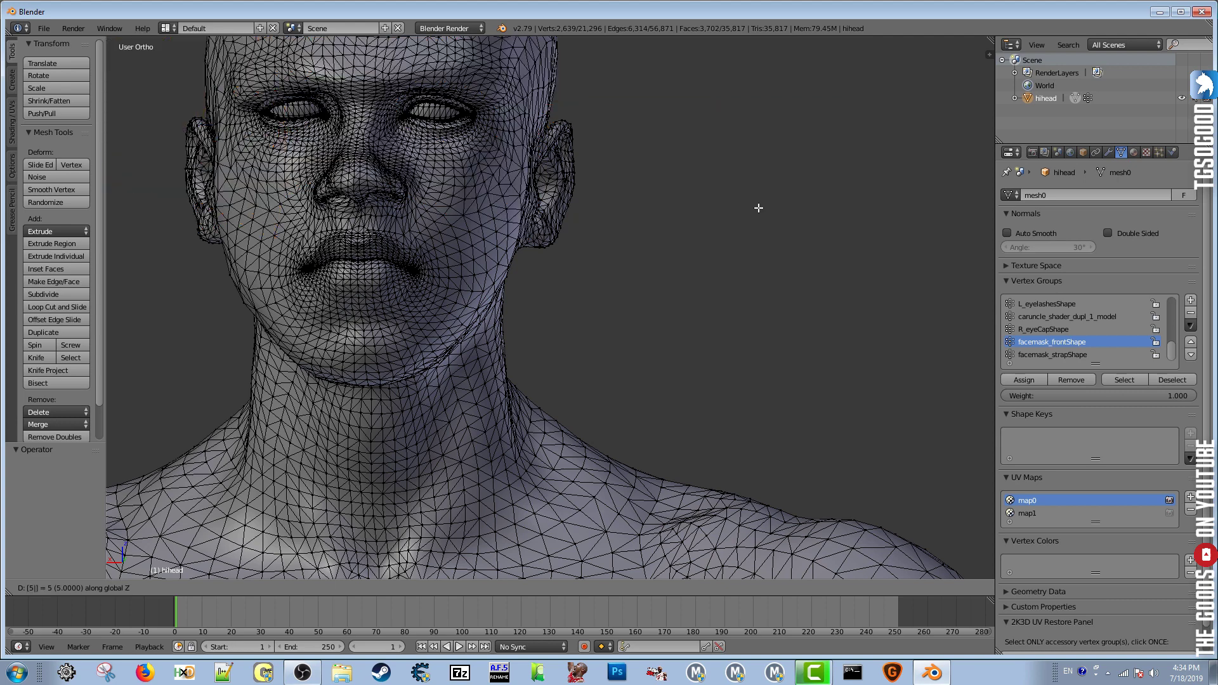
pyautogui.press('Escape')
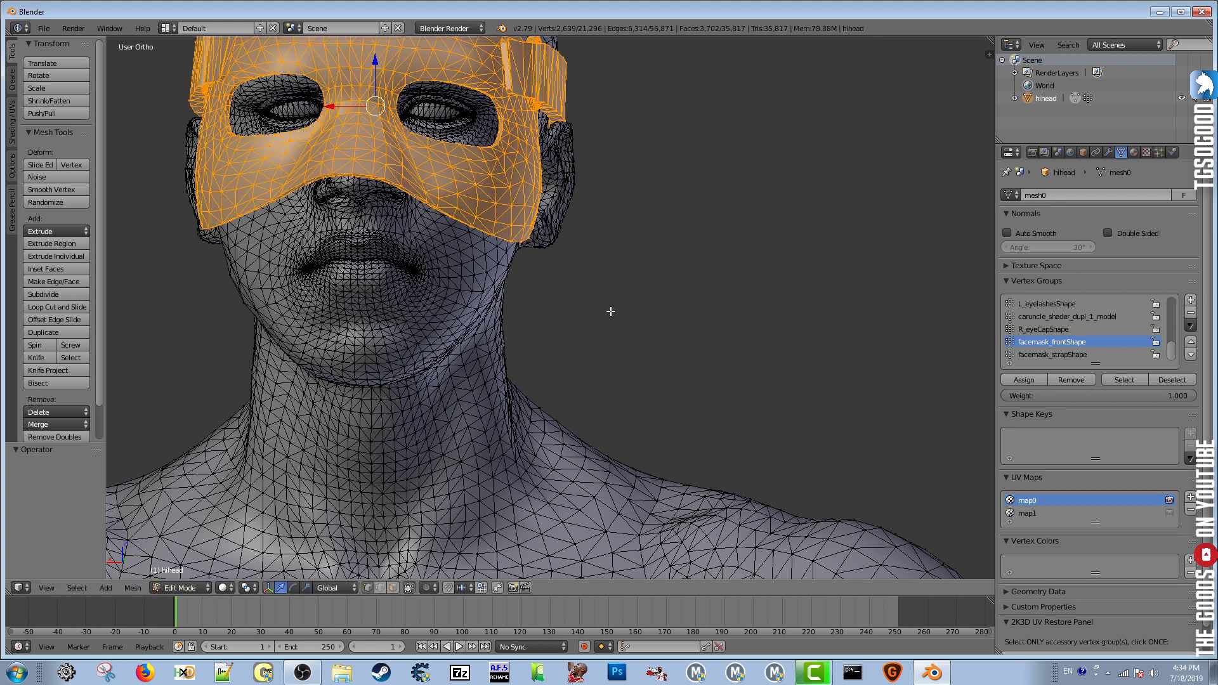
pyautogui.press('g')
pyautogui.press('x')
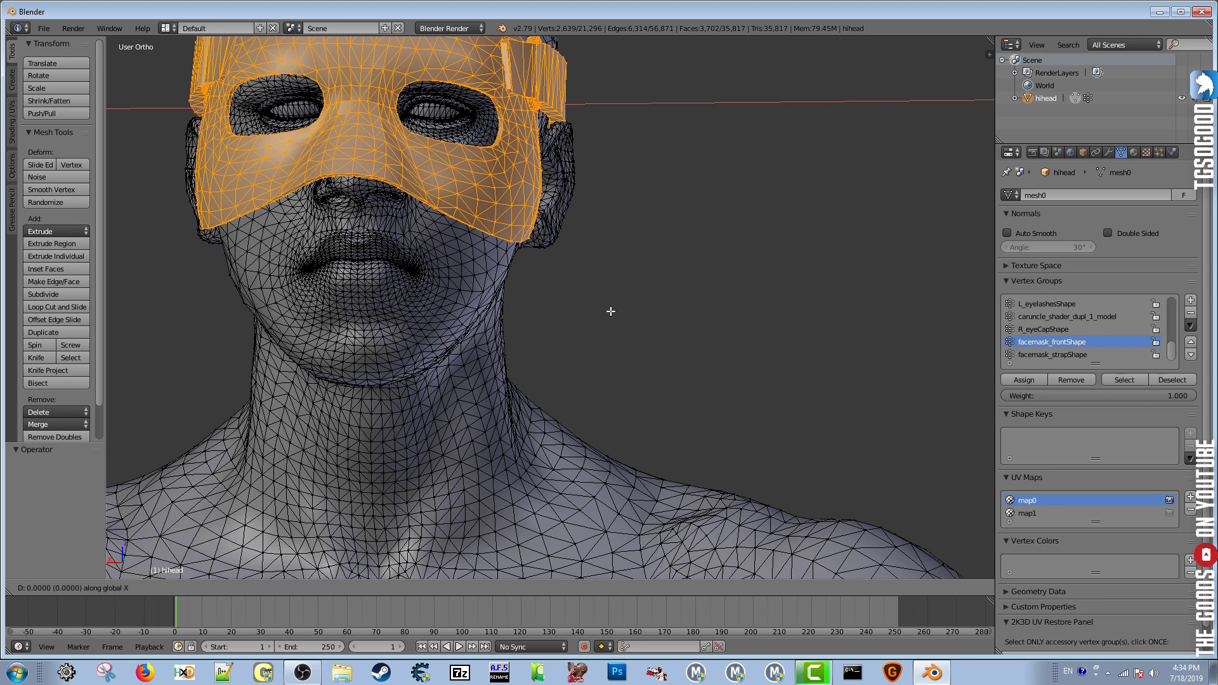
pyautogui.write('10')
pyautogui.press('Return')
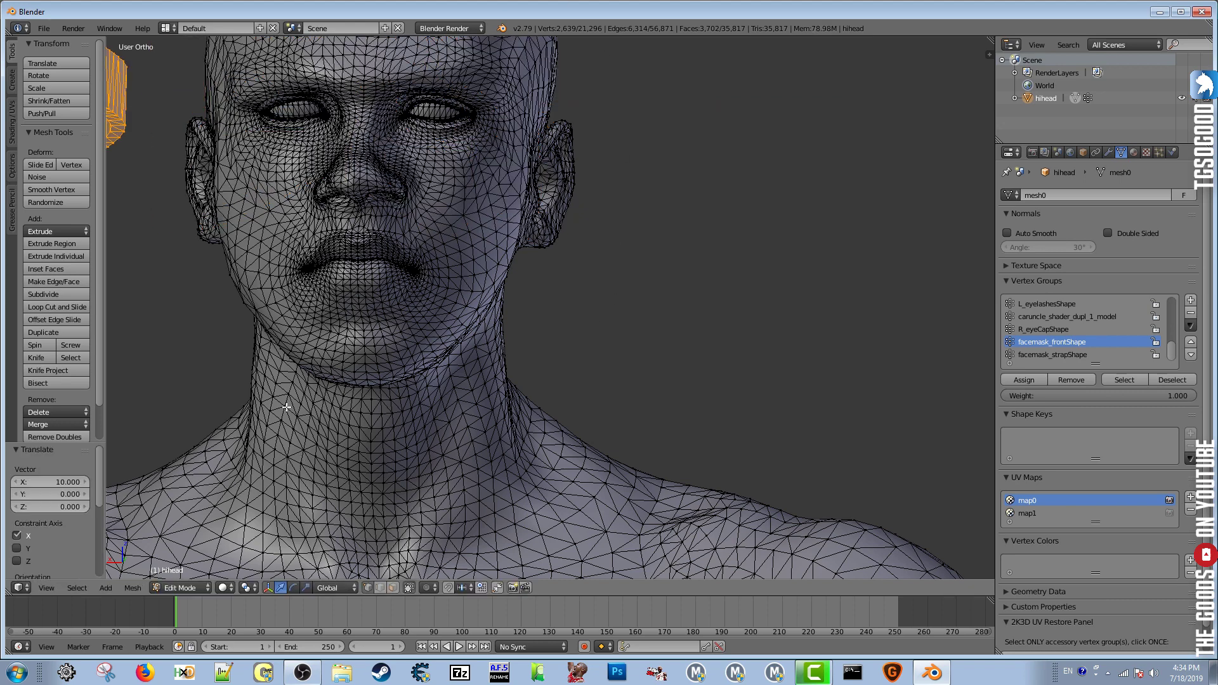
pyautogui.scroll(-1, 263, 373)
pyautogui.scroll(-1, 381, 381)
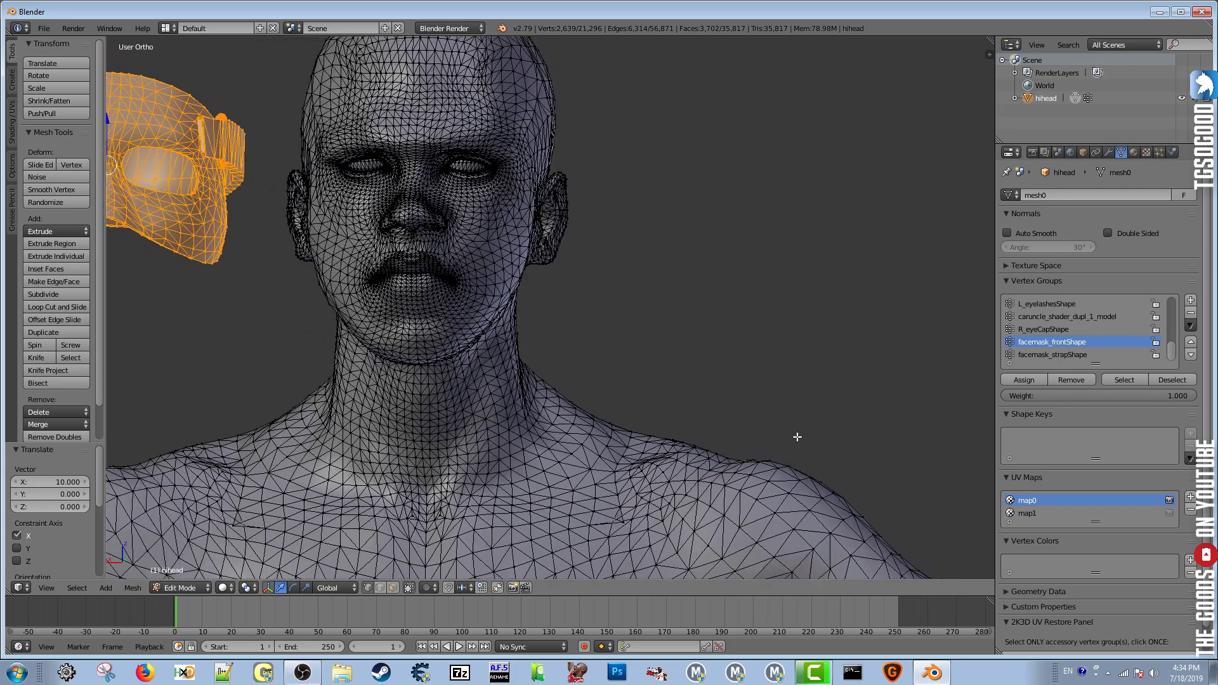
pyautogui.scroll(1, 401, 377)
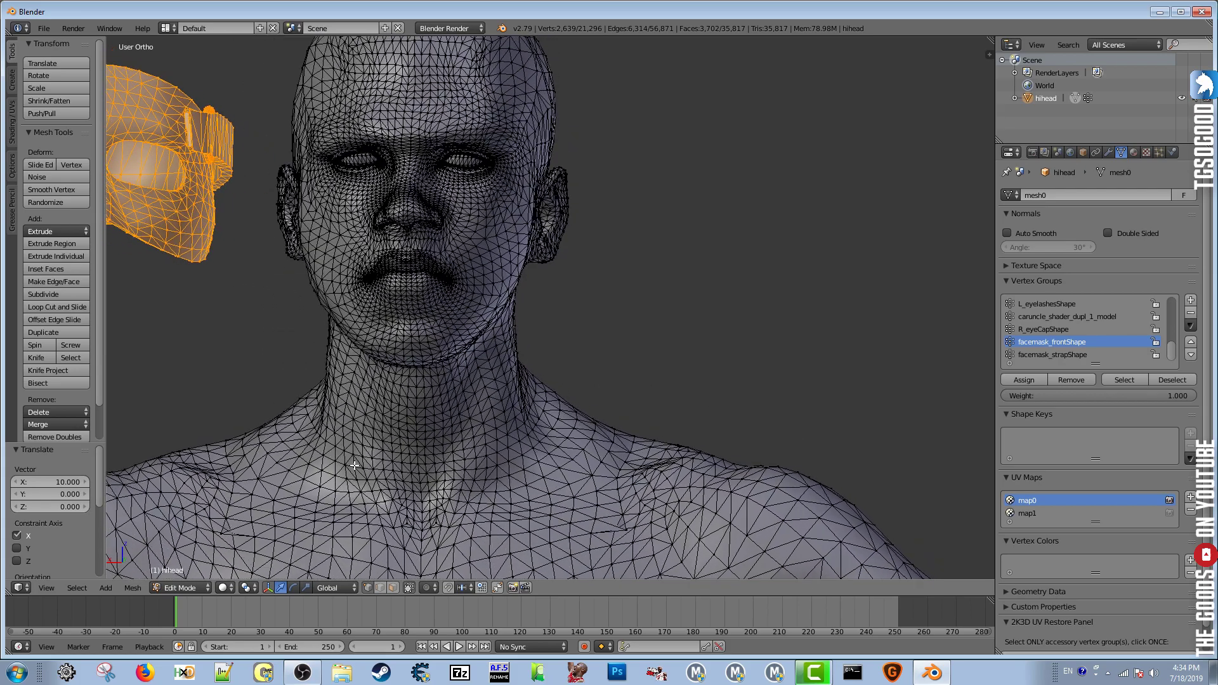
pyautogui.moveTo(328, 354)
pyautogui.keyDown('shift'); pyautogui.mouseDown(button='middle')
pyautogui.moveTo(592, 393)
pyautogui.moveTo(513, 413)
pyautogui.moveTo(460, 356)
pyautogui.moveTo(286, 486)
pyautogui.moveTo(335, 383)
pyautogui.moveTo(292, 482)
pyautogui.mouseUp(button='middle'); pyautogui.keyUp('shift')
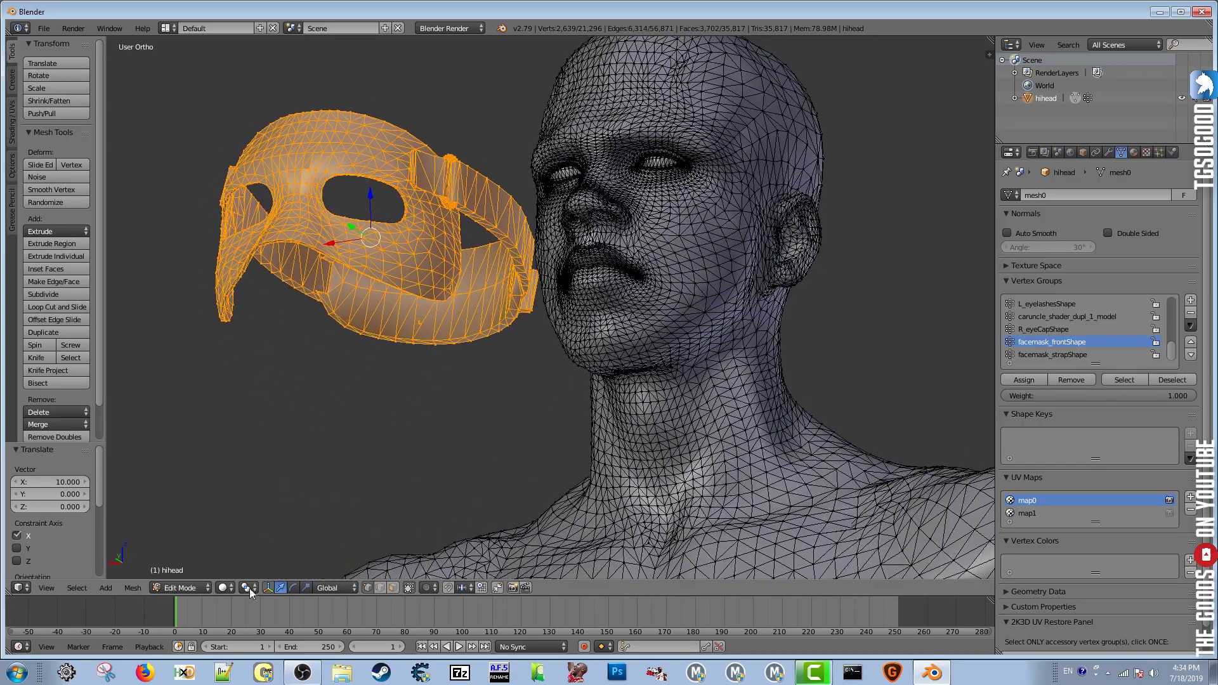
# - In Sculpt Mode, Grab-drag the mask's lower-right tip slightly outward
pyautogui.click(180, 588)
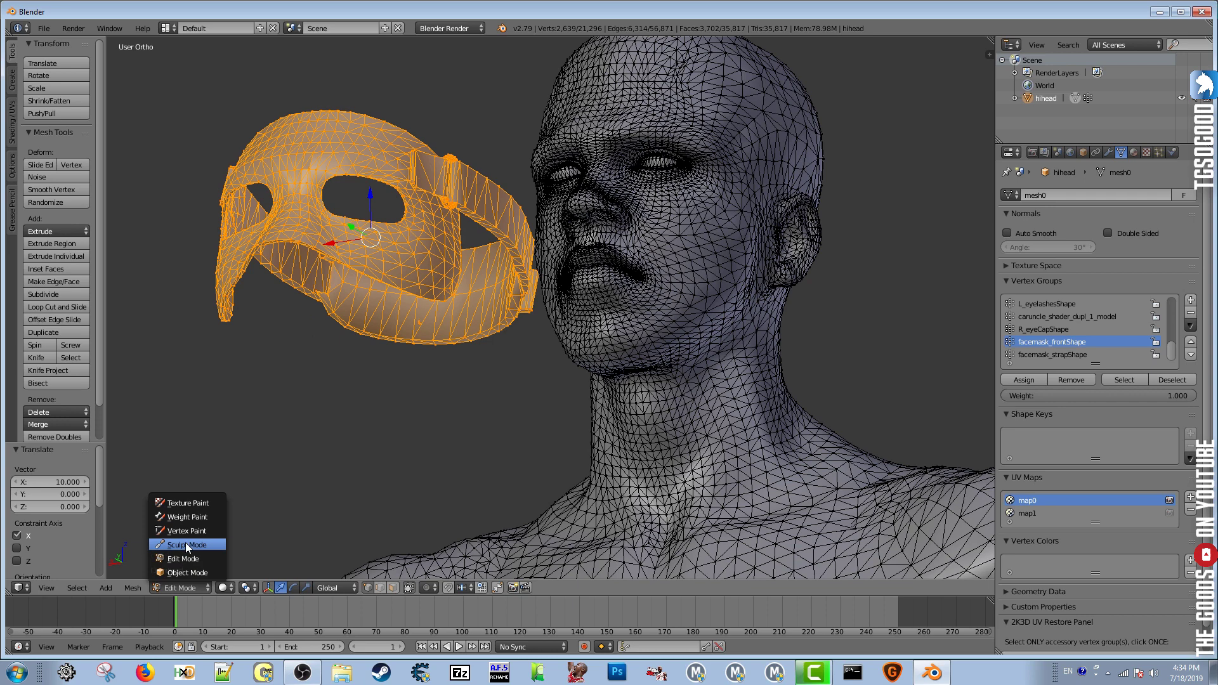
pyautogui.click(185, 544)
pyautogui.moveTo(280, 398)
pyautogui.mouseDown(button='middle')
pyautogui.moveTo(358, 419)
pyautogui.moveTo(448, 399)
pyautogui.moveTo(309, 390)
pyautogui.mouseUp(button='middle')
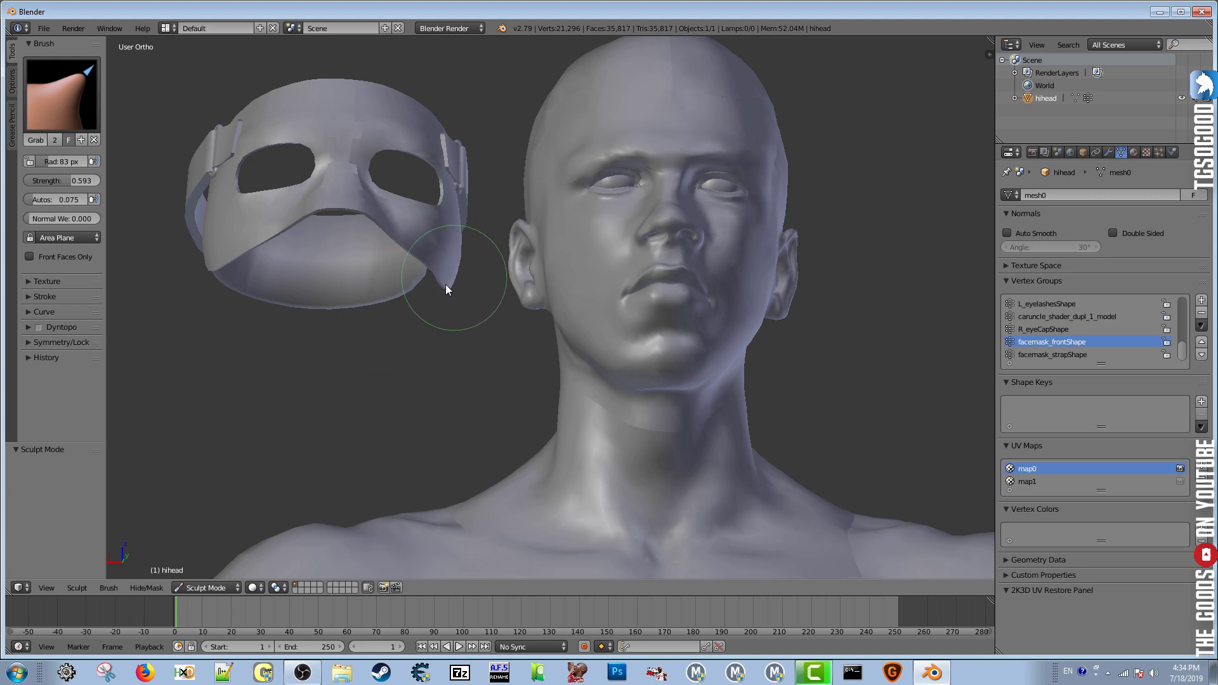
pyautogui.moveTo(448, 285); pyautogui.dragTo(454, 283)
pyautogui.click(206, 587)
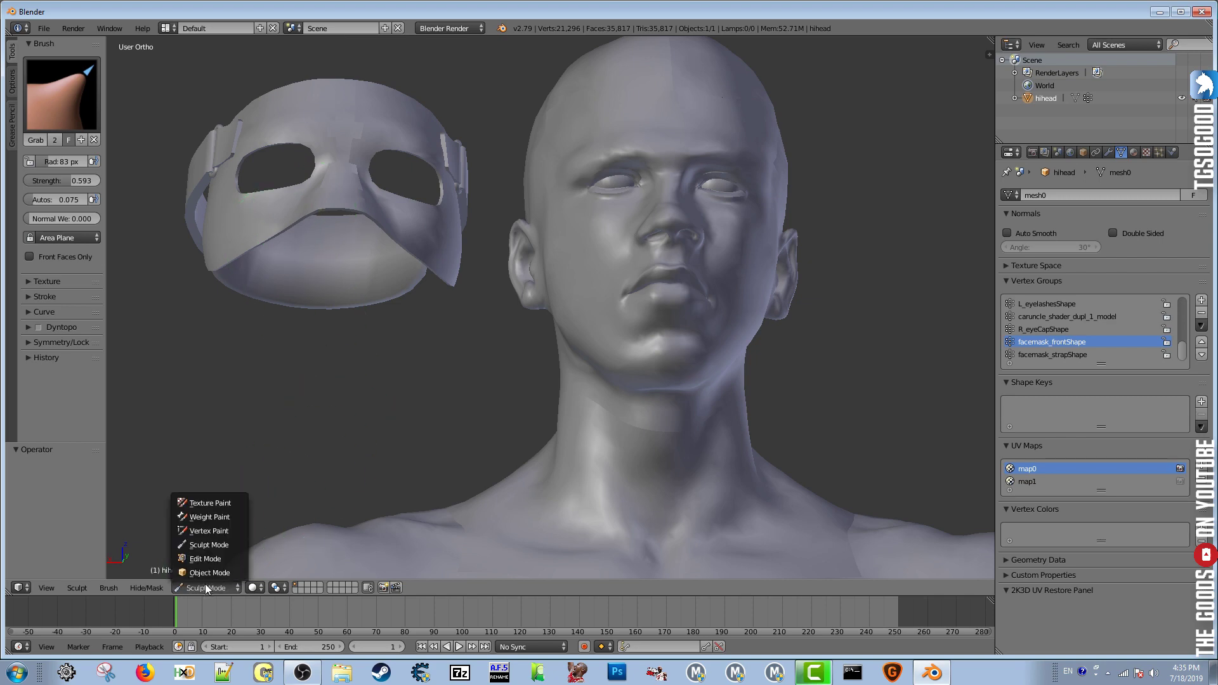
# - In Edit Mode, undo the 10-unit move so the mask sits on the face, then orbit to check its fit
pyautogui.click(215, 558)
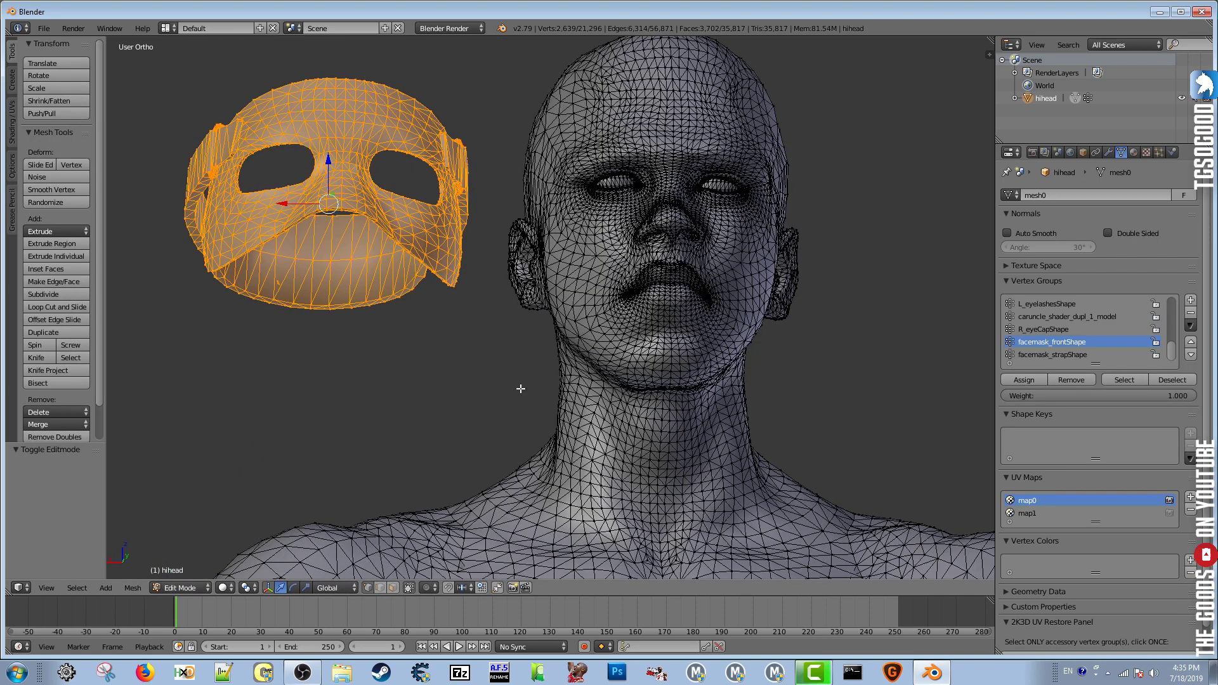
pyautogui.hotkey('ctrl', 'z')
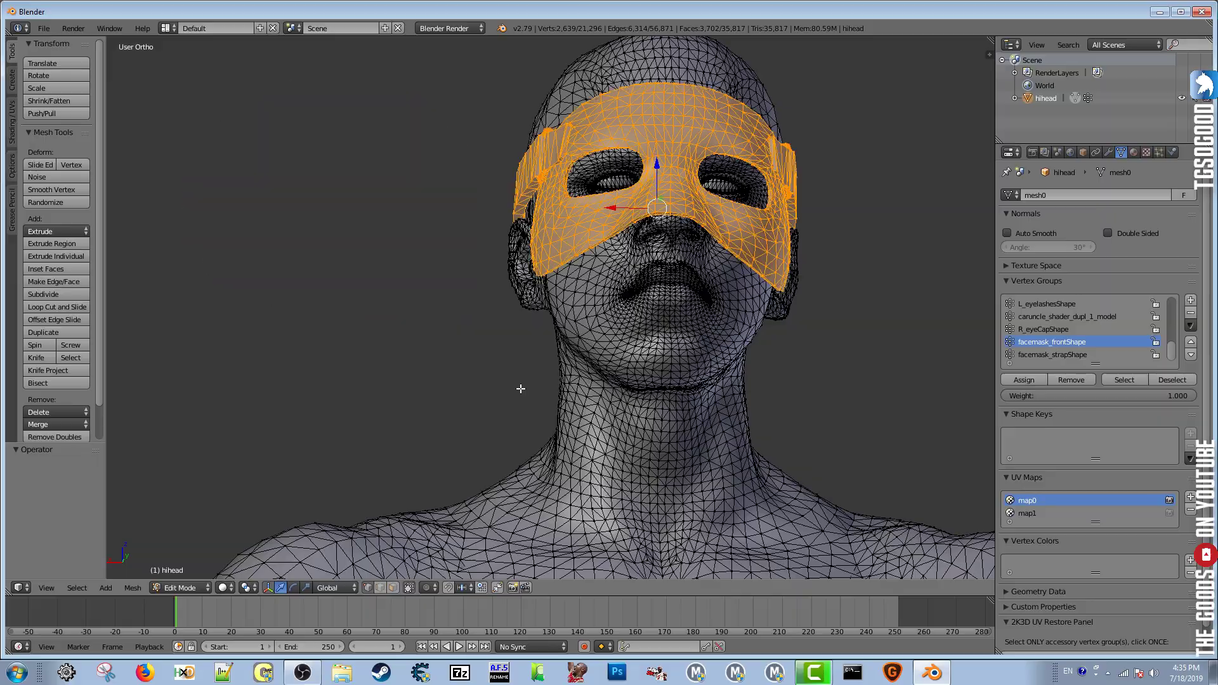
pyautogui.moveTo(878, 190)
pyautogui.mouseDown(button='middle')
pyautogui.moveTo(802, 261)
pyautogui.moveTo(807, 250)
pyautogui.mouseUp(button='middle')
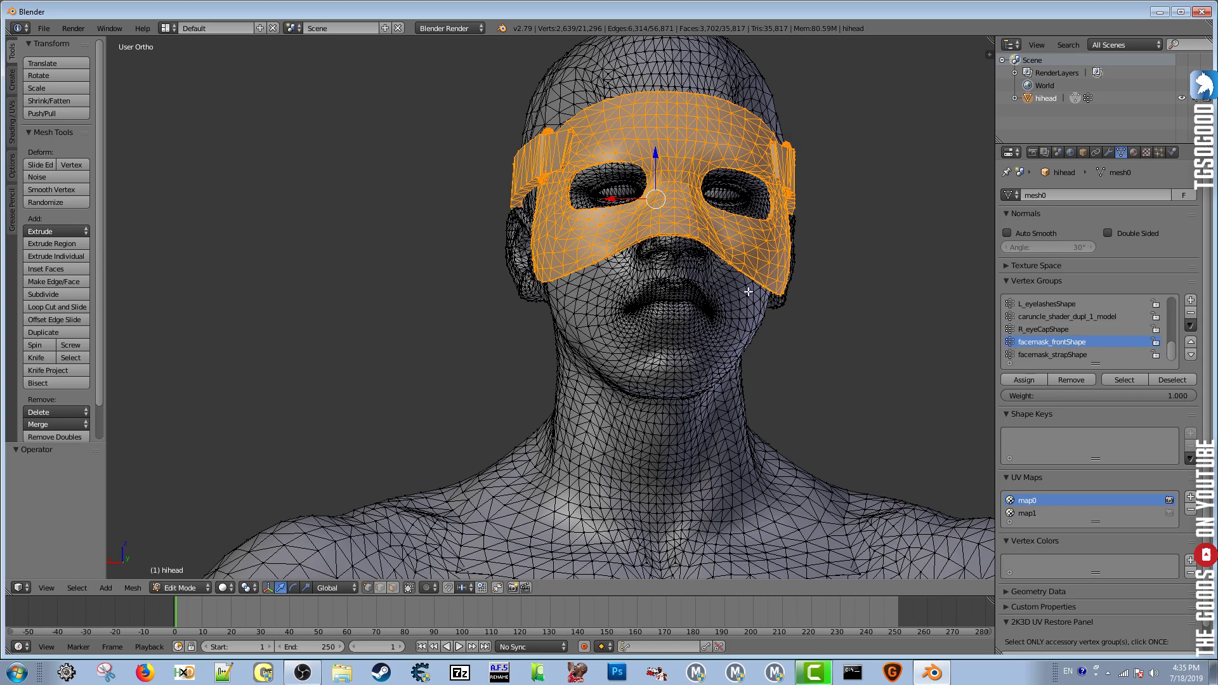
pyautogui.moveTo(670, 283)
pyautogui.mouseDown(button='middle')
pyautogui.moveTo(787, 307)
pyautogui.moveTo(675, 321)
pyautogui.moveTo(603, 400)
pyautogui.moveTo(517, 361)
pyautogui.moveTo(355, 483)
pyautogui.mouseUp(button='middle')
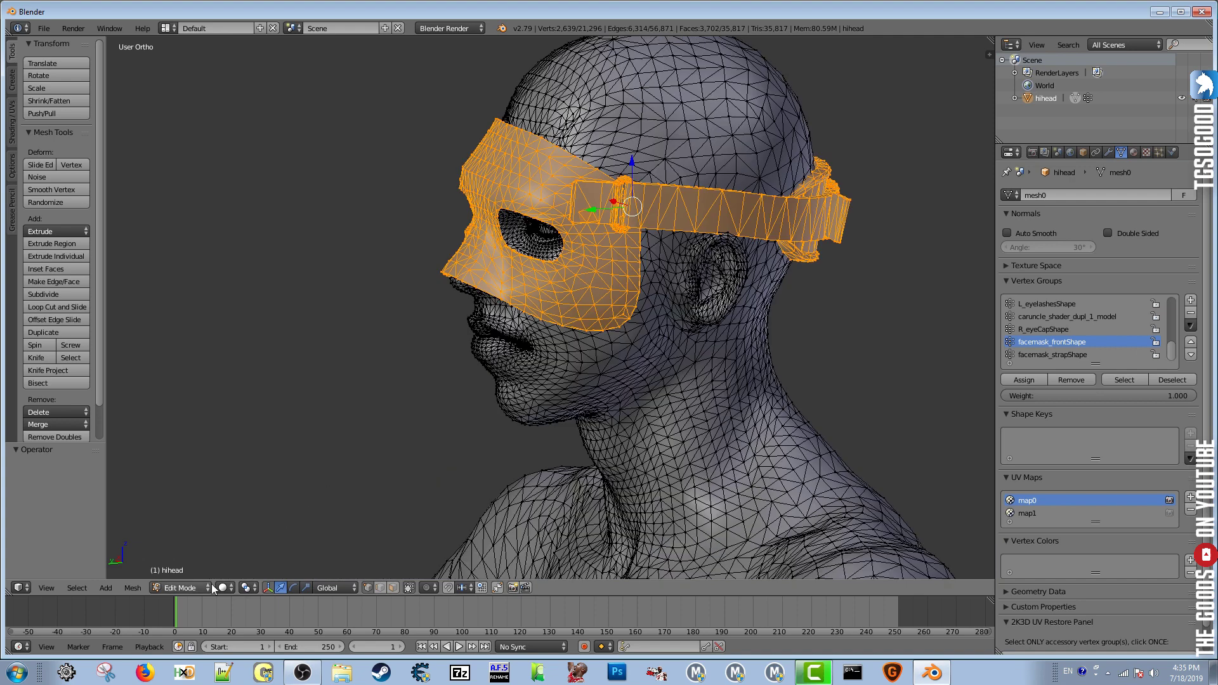
pyautogui.click(188, 587)
# - Grab-sculpt the mask's cheek section up toward the nose, then return to Object Mode
pyautogui.click(186, 545)
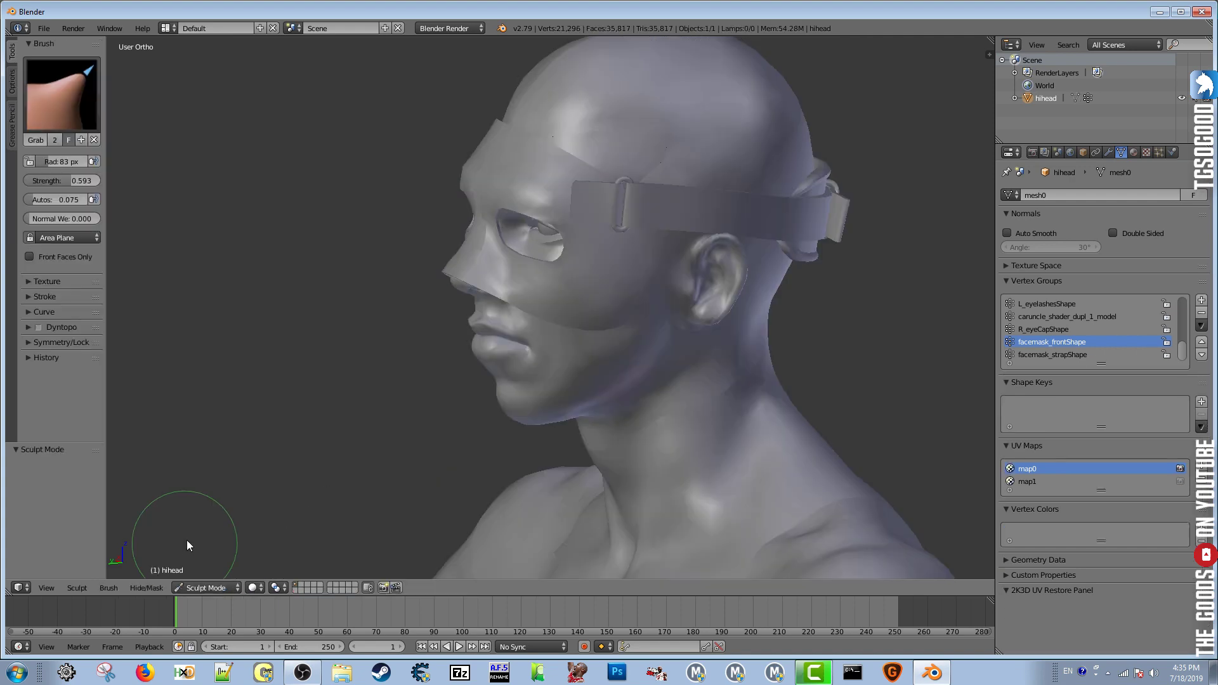
pyautogui.moveTo(470, 383)
pyautogui.mouseDown(button='middle')
pyautogui.moveTo(691, 357)
pyautogui.moveTo(683, 319)
pyautogui.moveTo(604, 288)
pyautogui.moveTo(624, 388)
pyautogui.moveTo(679, 413)
pyautogui.moveTo(670, 362)
pyautogui.mouseUp(button='middle')
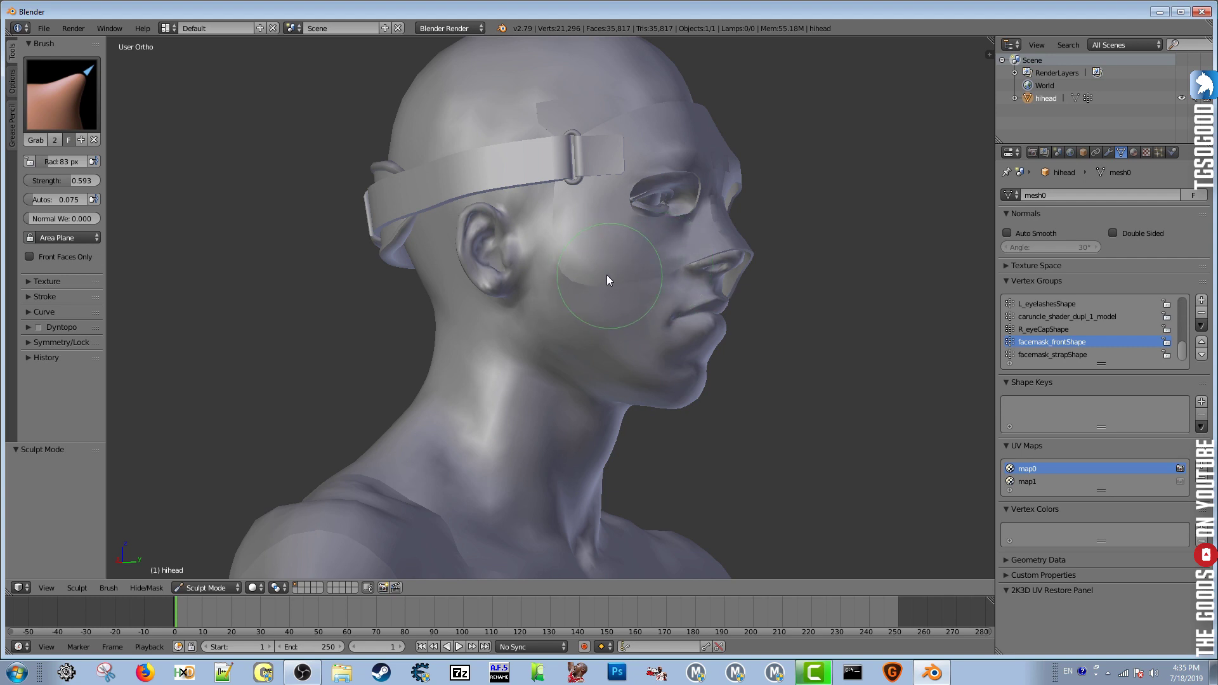
pyautogui.moveTo(583, 294); pyautogui.dragTo(680, 258)
pyautogui.moveTo(817, 287)
pyautogui.mouseDown(button='middle')
pyautogui.moveTo(665, 254)
pyautogui.moveTo(644, 259)
pyautogui.moveTo(623, 291)
pyautogui.moveTo(603, 260)
pyautogui.moveTo(755, 294)
pyautogui.moveTo(698, 310)
pyautogui.moveTo(736, 315)
pyautogui.mouseUp(button='middle')
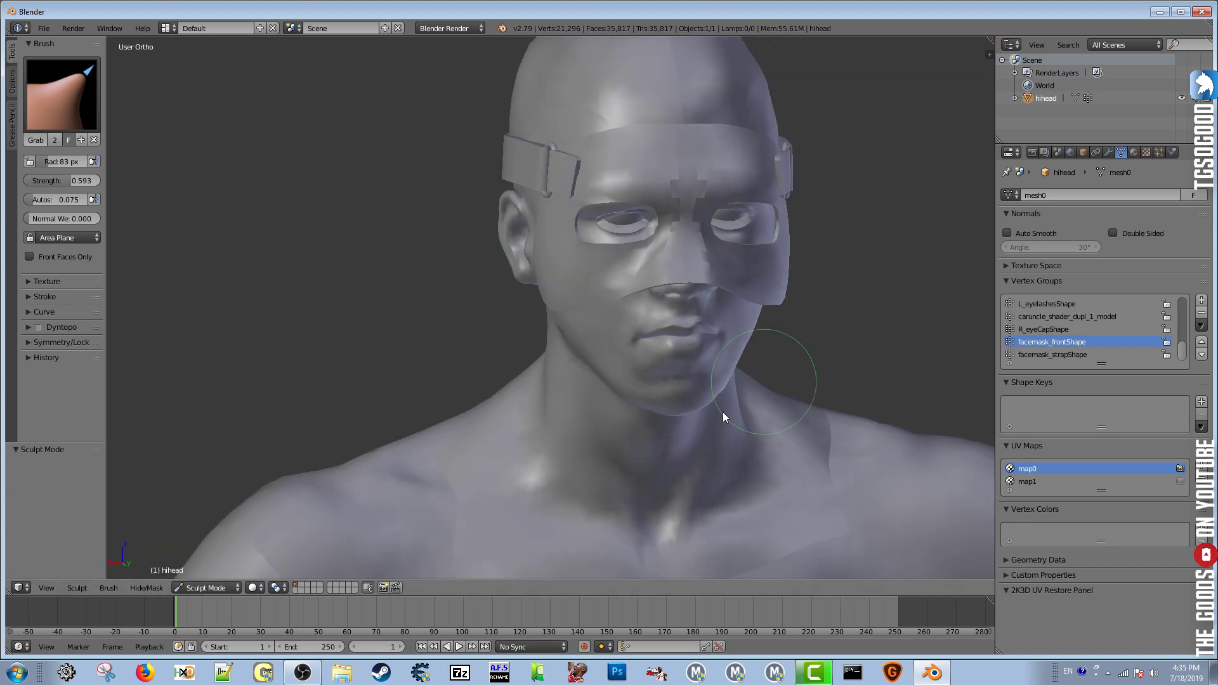
pyautogui.click(208, 588)
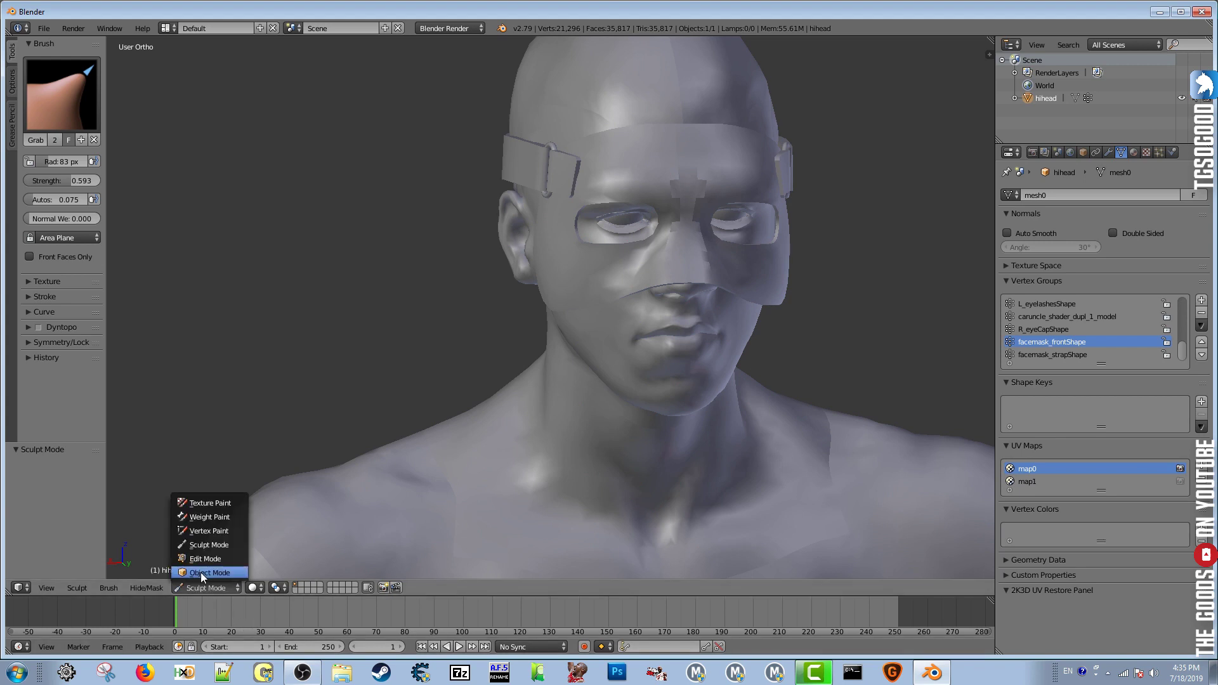
pyautogui.click(201, 572)
# - Set the NBA2KXX exporter's Export Path in Scene properties to the Desktop
pyautogui.moveTo(611, 451); pyautogui.dragTo(703, 435, button='middle')
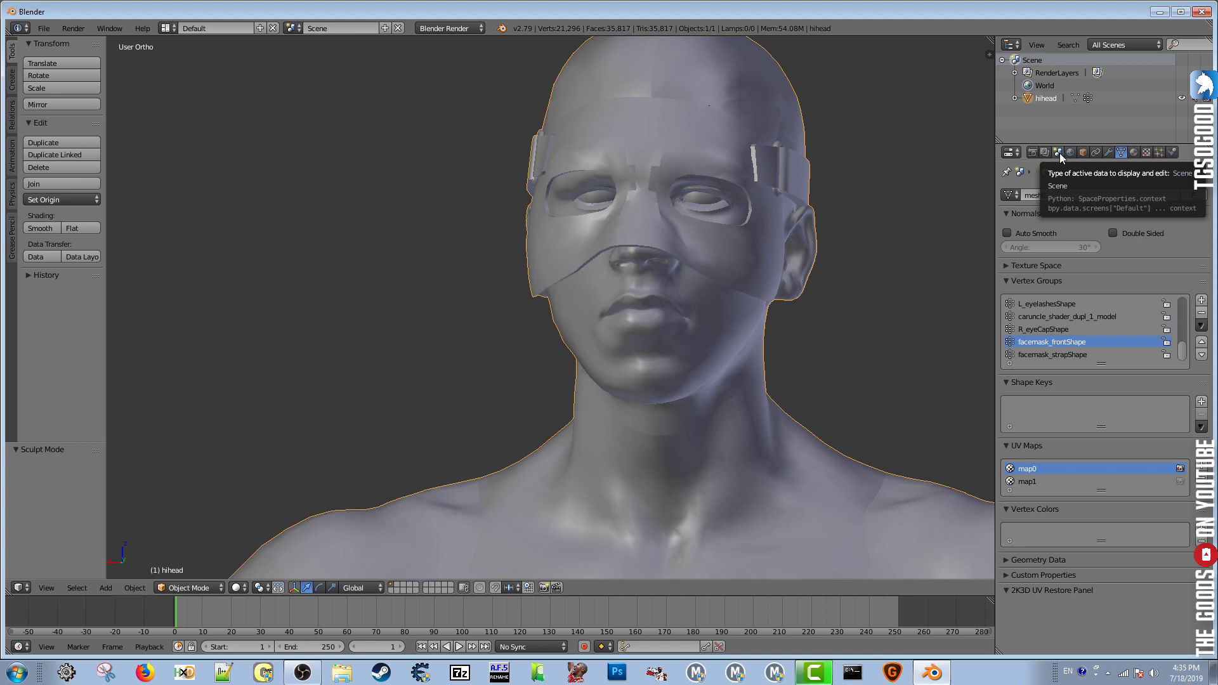
pyautogui.click(1060, 154)
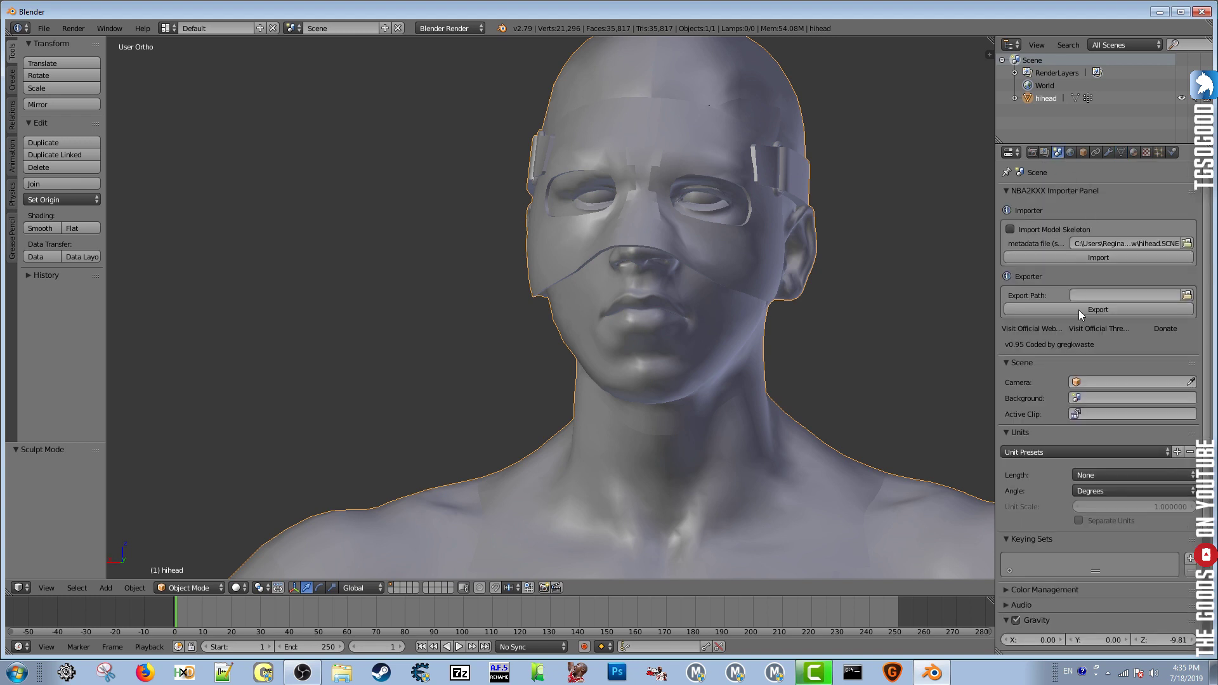
pyautogui.click(1187, 296)
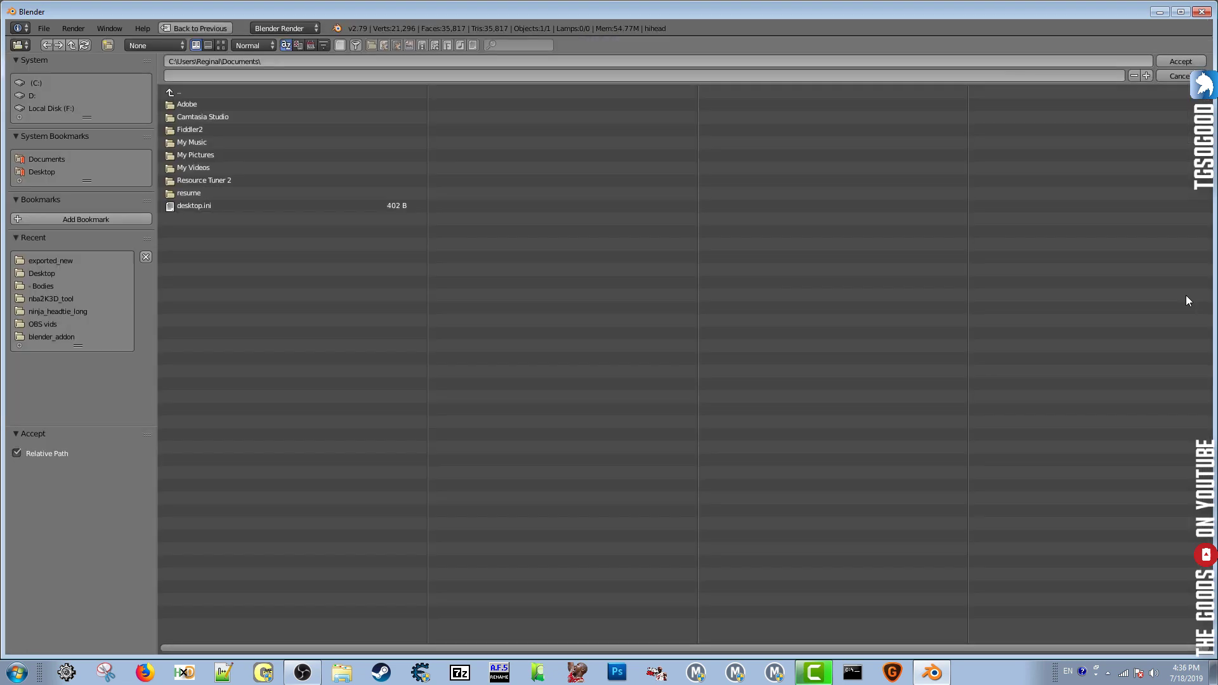
pyautogui.click(44, 173)
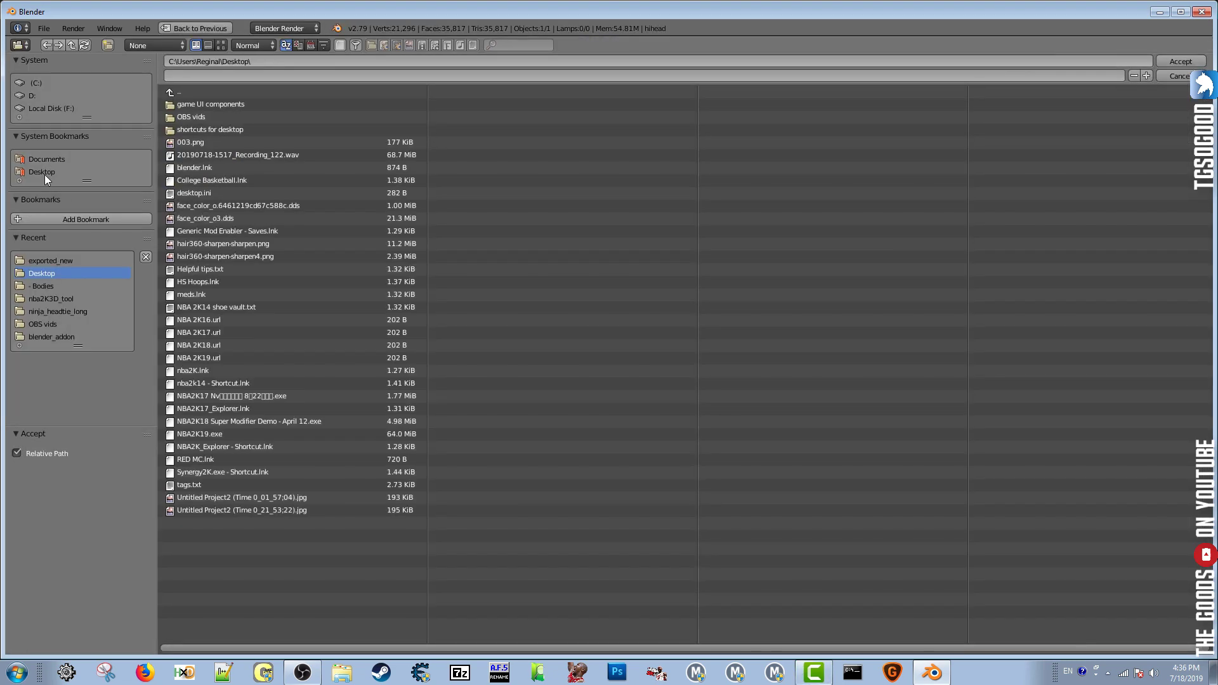
pyautogui.click(1175, 62)
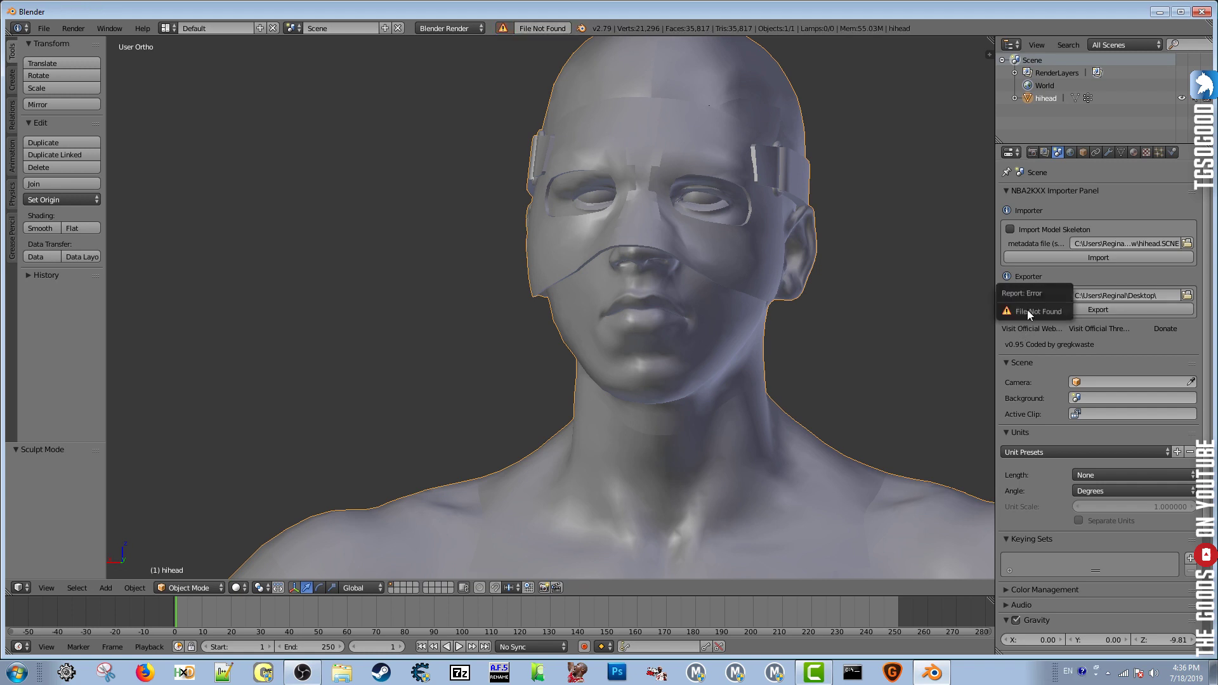
# - Minimize Blender, Camtasia and OBS, and place the hihead model file beside 003.png
pyautogui.click(1160, 13)
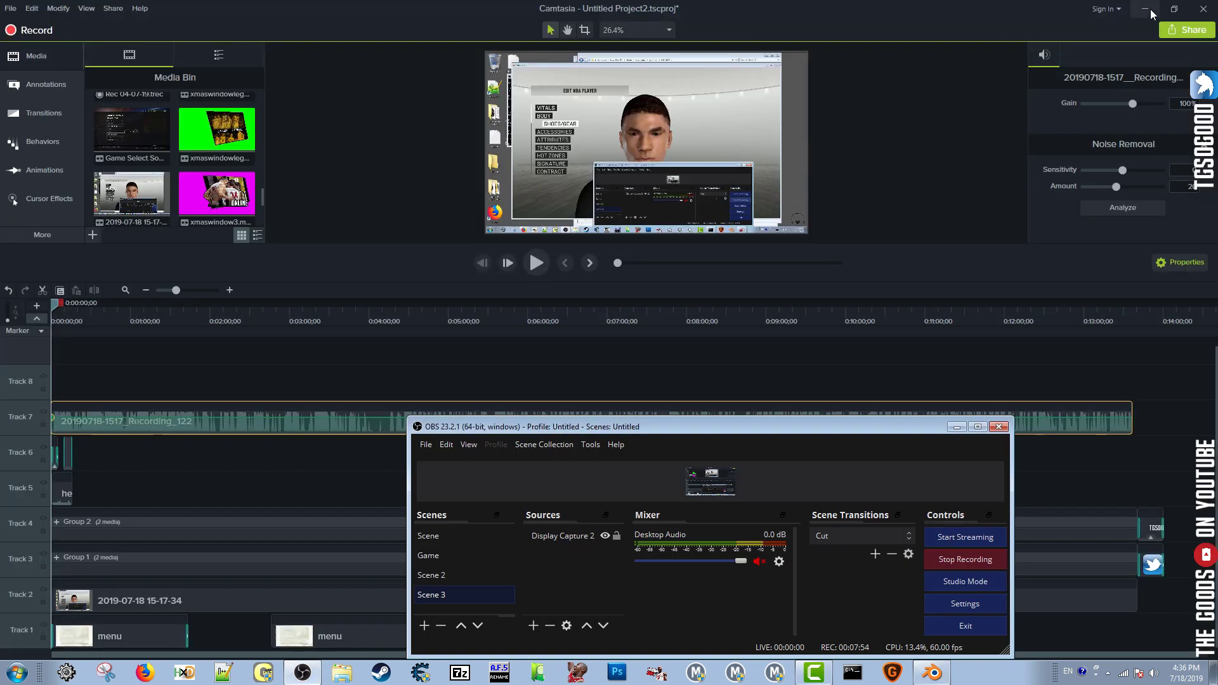
pyautogui.click(1145, 8)
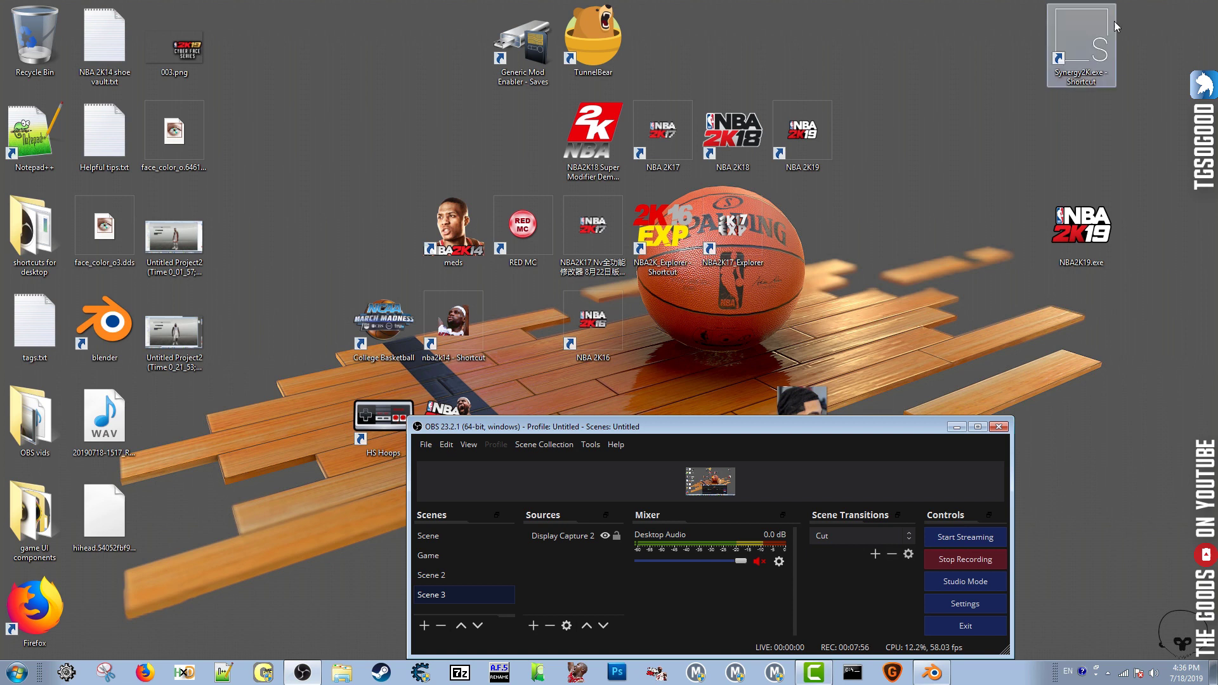
pyautogui.moveTo(105, 530); pyautogui.dragTo(273, 89)
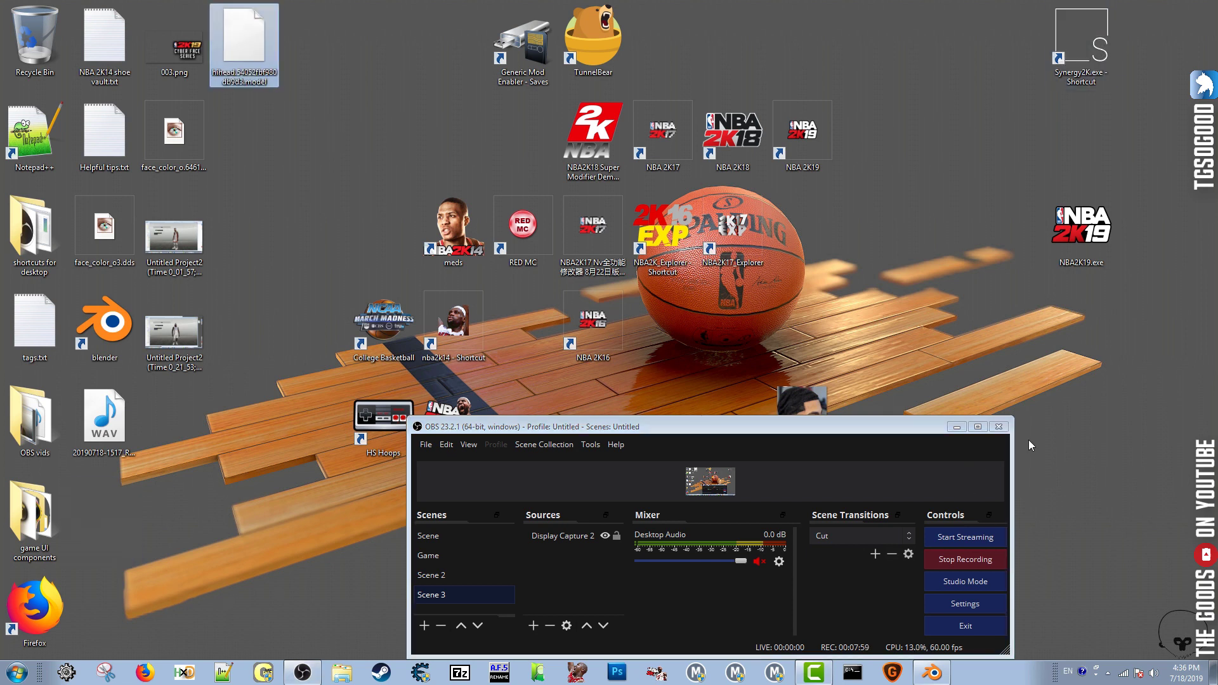
pyautogui.click(955, 429)
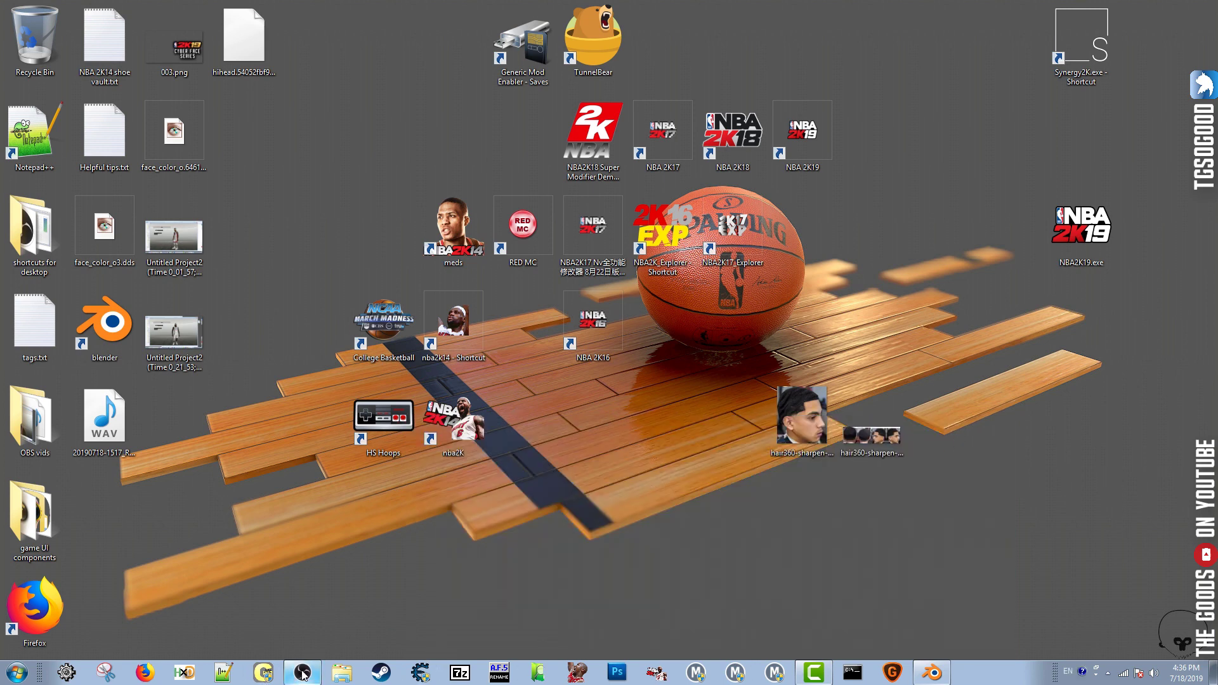
# - Run sde-win.bat from sde-external-8.16.0-2018-01-30-win, then select the NBA 2K19 folder path
pyautogui.click(470, 674)
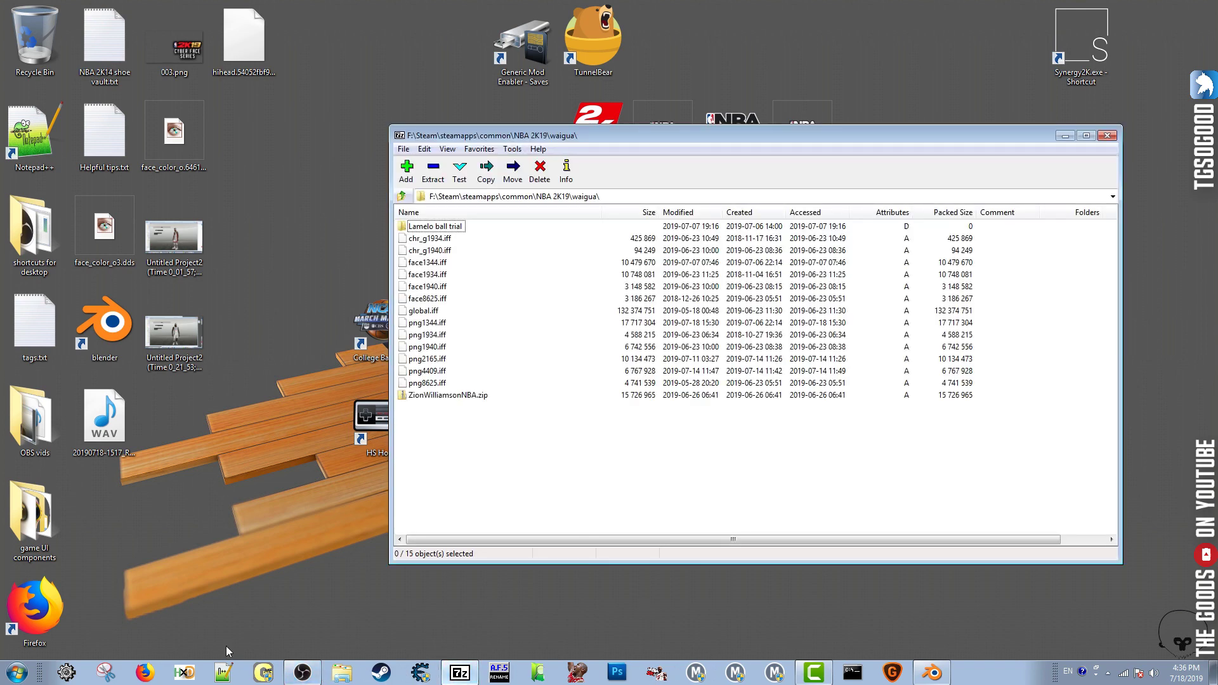
pyautogui.click(341, 674)
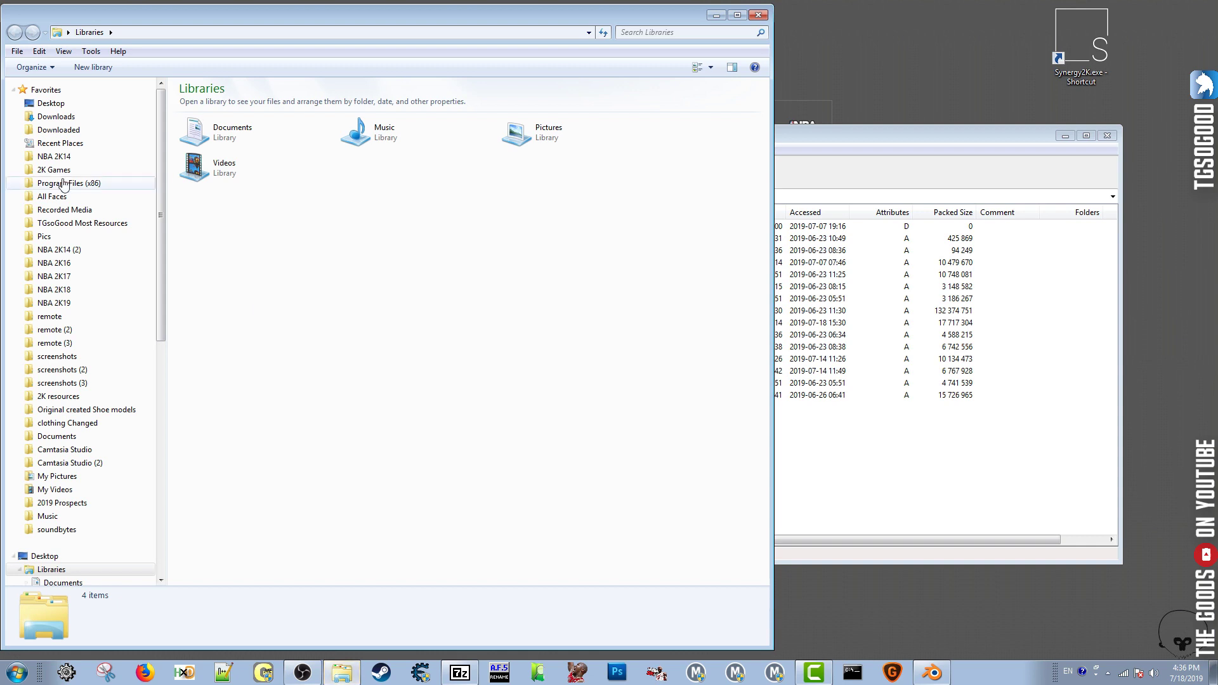
pyautogui.click(77, 305)
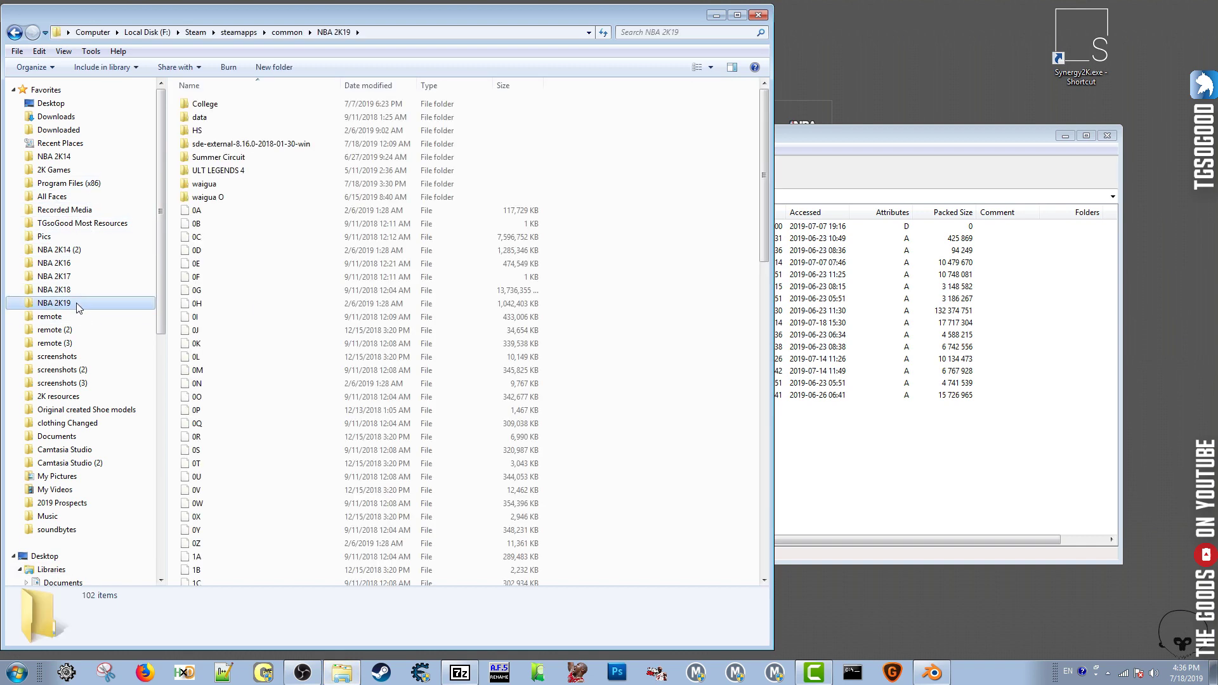
pyautogui.click(232, 147)
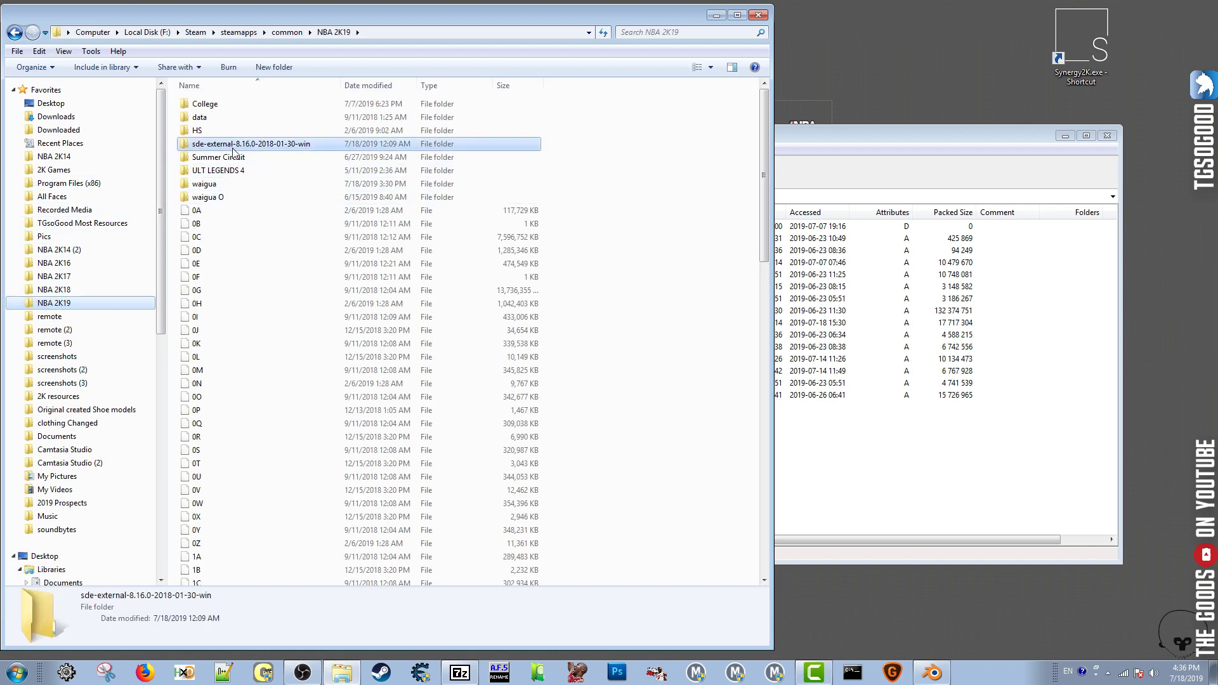
pyautogui.doubleClick(233, 149)
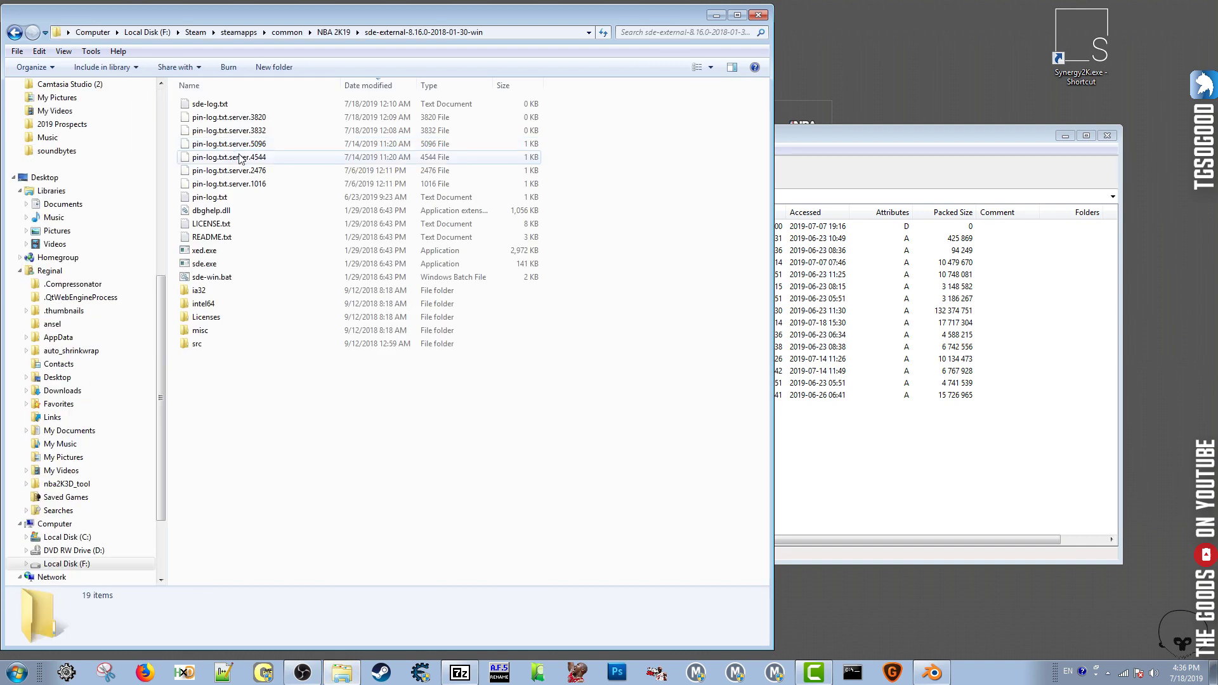
pyautogui.doubleClick(224, 280)
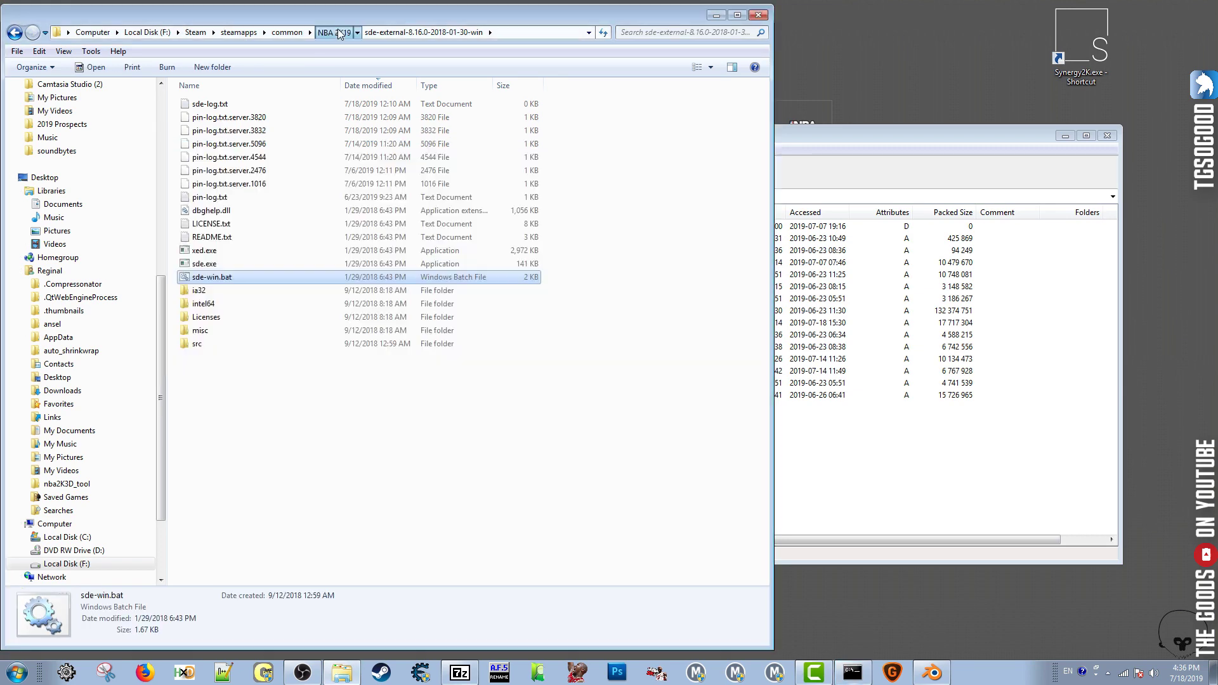
pyautogui.click(334, 32)
pyautogui.click(433, 31)
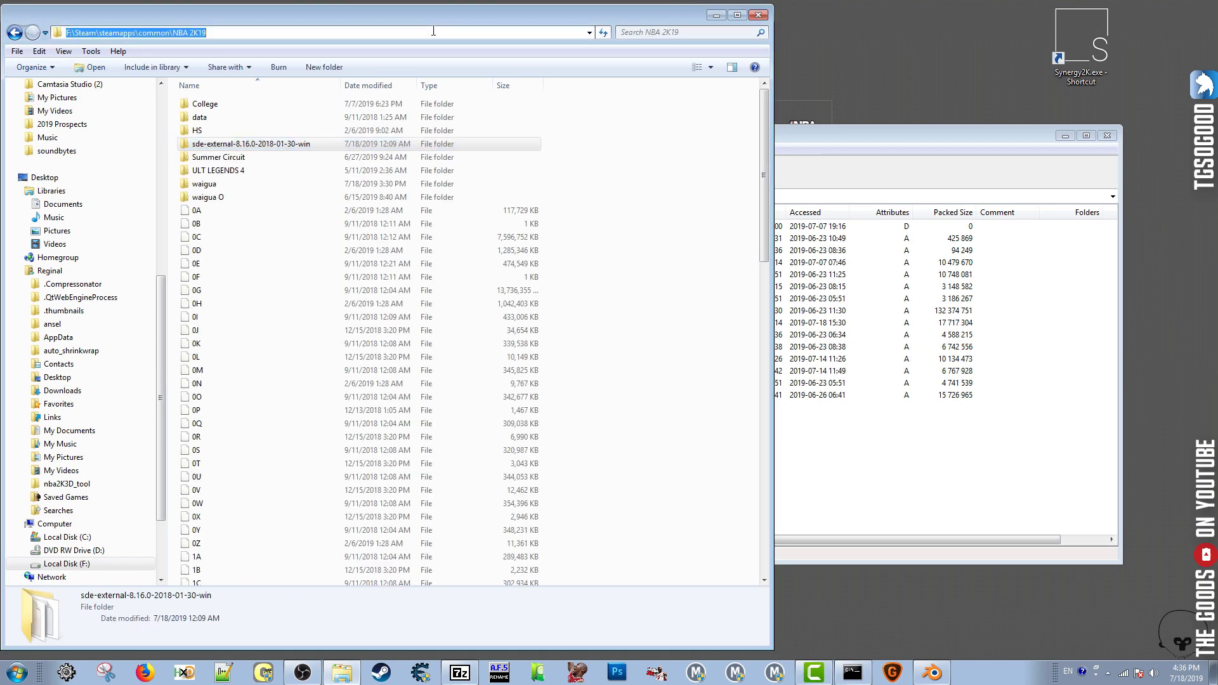
# - In Command Prompt, cd to the pasted NBA 2K19 path and launch nba2k19.exe
pyautogui.click(716, 14)
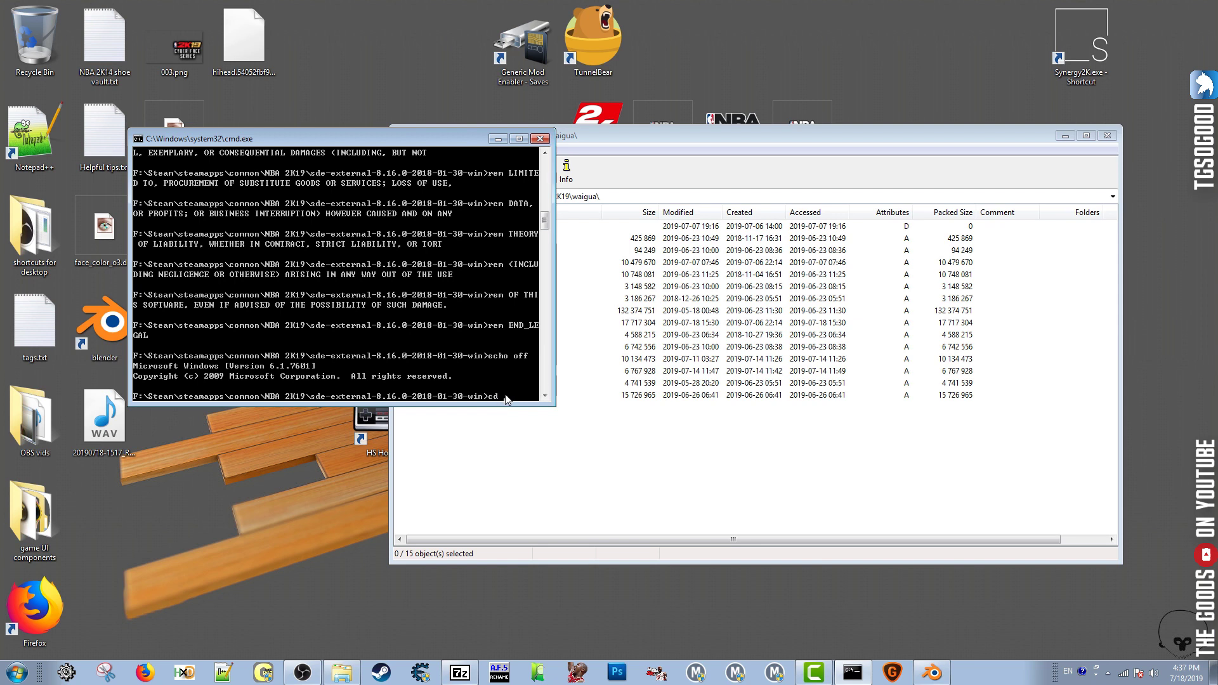
pyautogui.rightClick(506, 398)
pyautogui.click(539, 430)
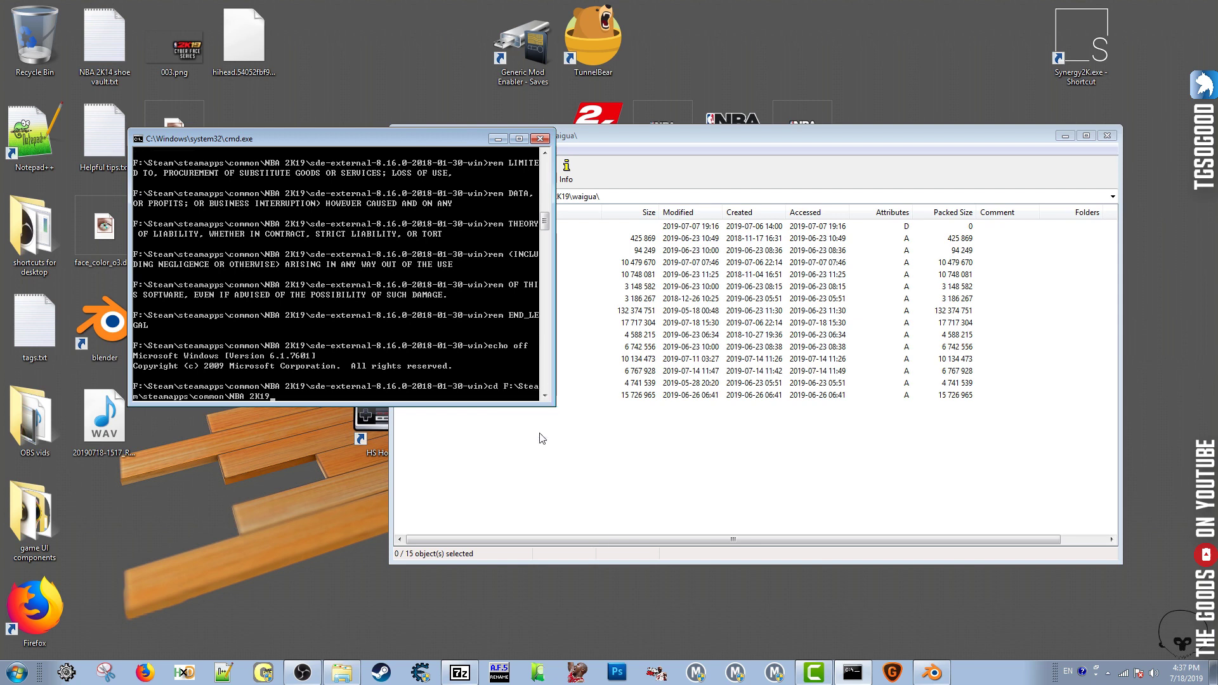
pyautogui.press('Return')
pyautogui.write('nba2k')
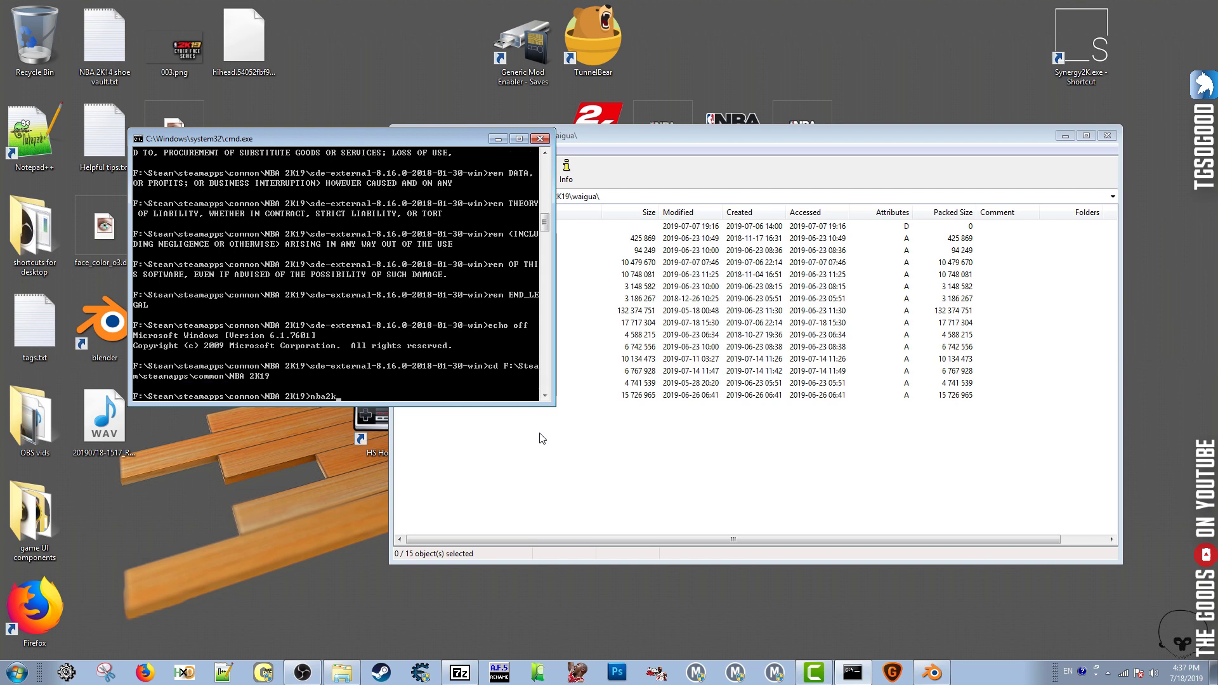
pyautogui.write('19.exe')
pyautogui.press('Return')
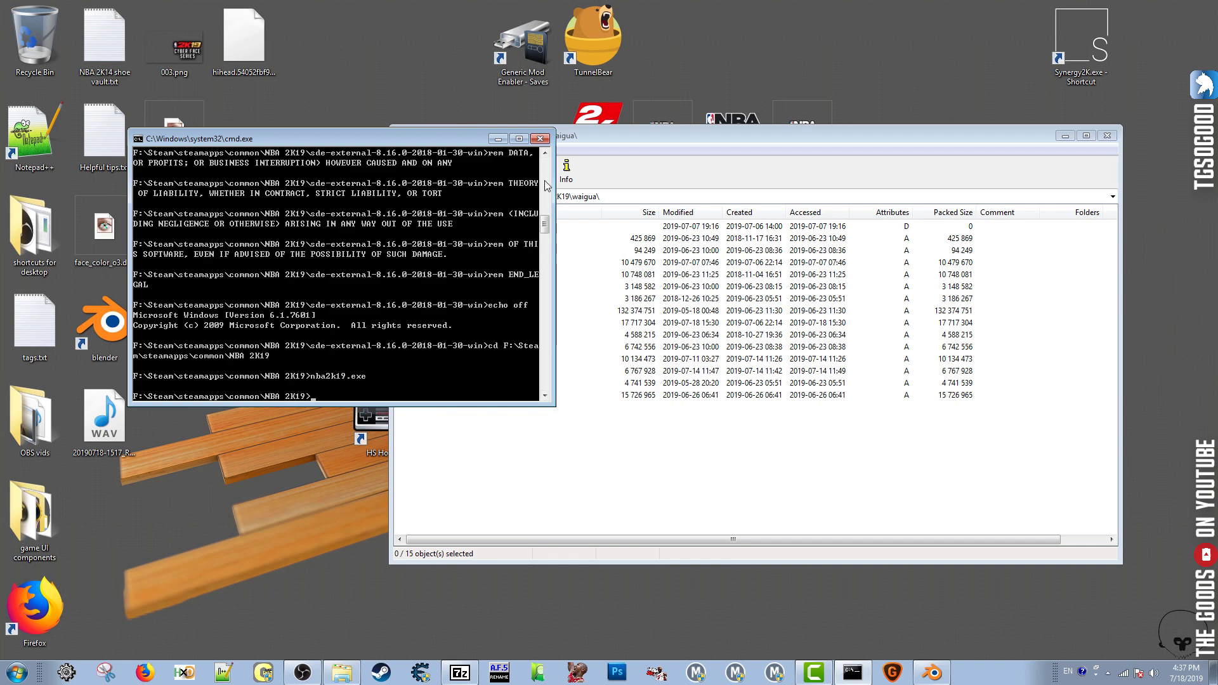
pyautogui.click(498, 139)
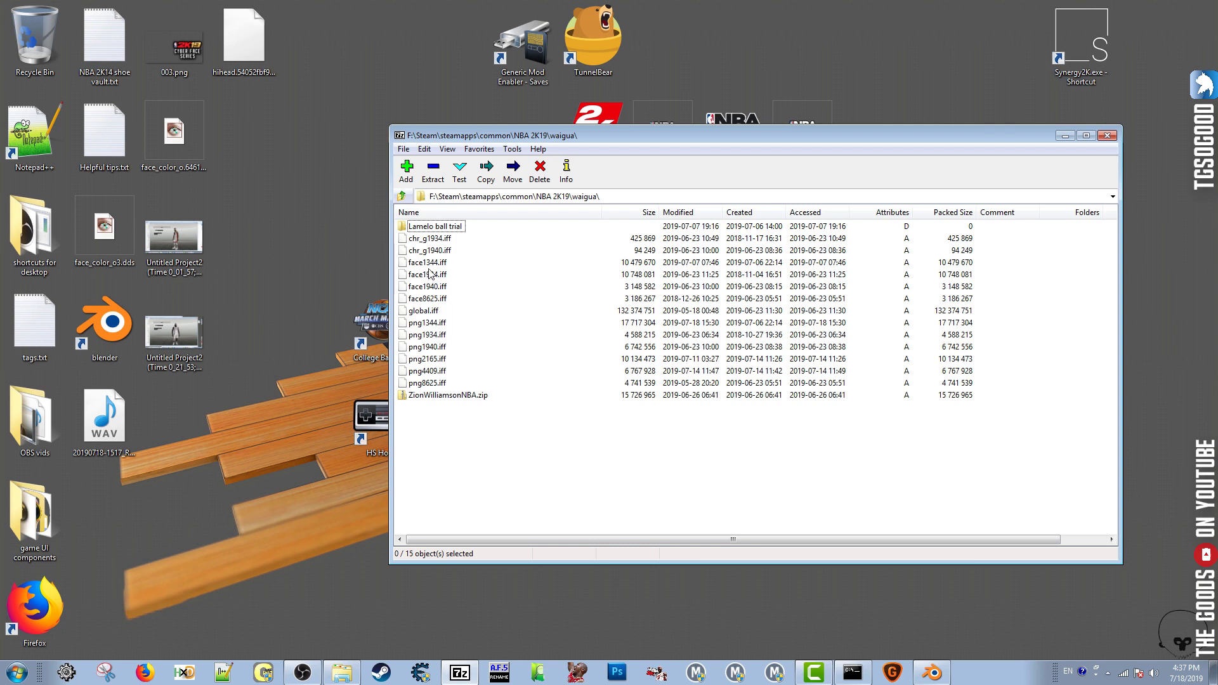
# - Copy png1344.iff to the Desktop as a backup
pyautogui.click(429, 323)
pyautogui.rightClick(431, 327)
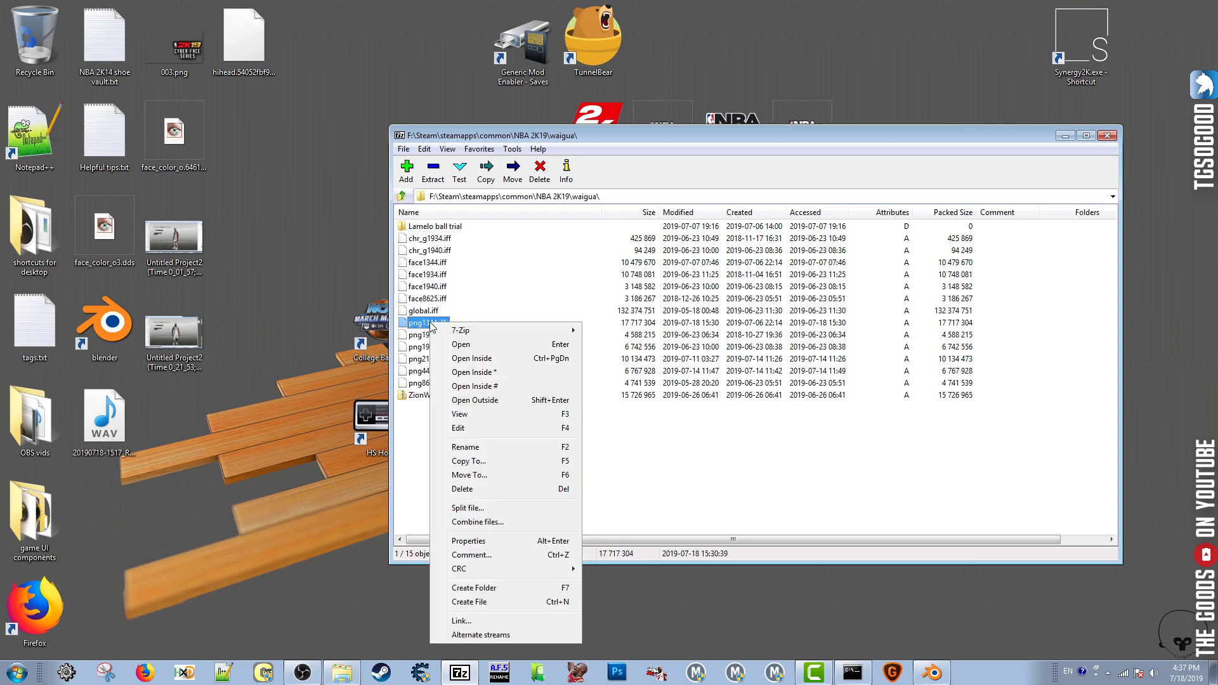
pyautogui.click(419, 328)
pyautogui.moveTo(290, 65); pyautogui.dragTo(292, 66)
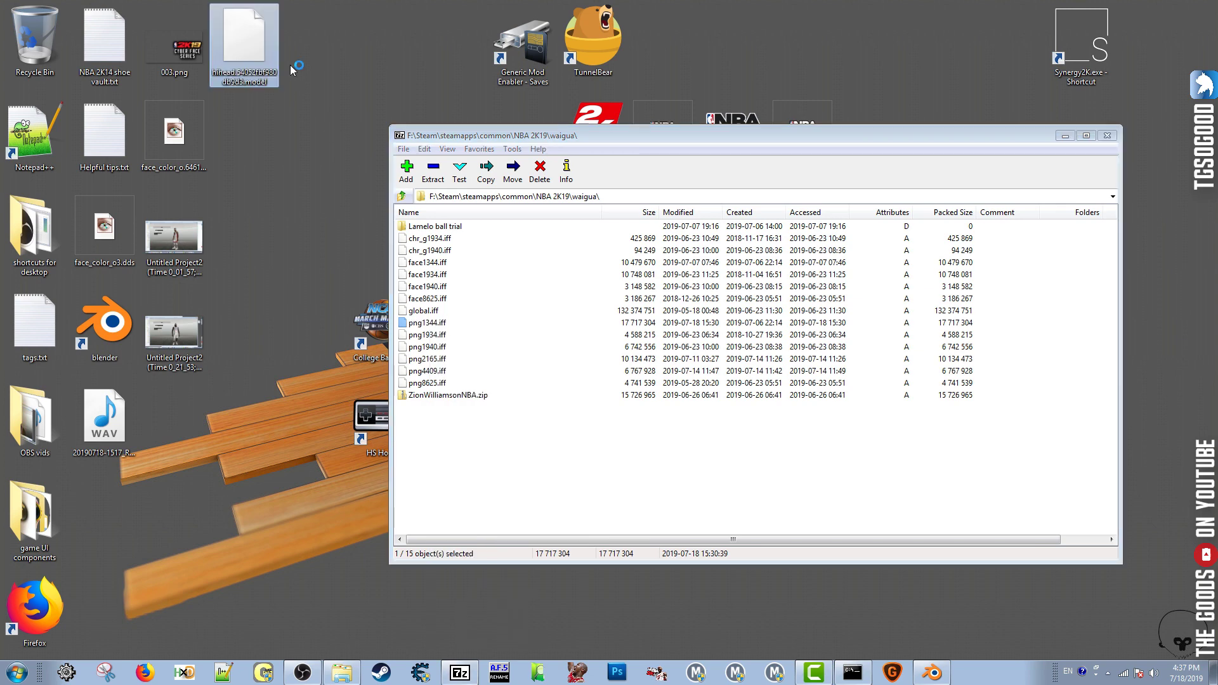
# - Open png1344.iff in 7-Zip and drag the hihead model file from the Desktop into it
pyautogui.click(435, 324)
pyautogui.doubleClick(409, 325)
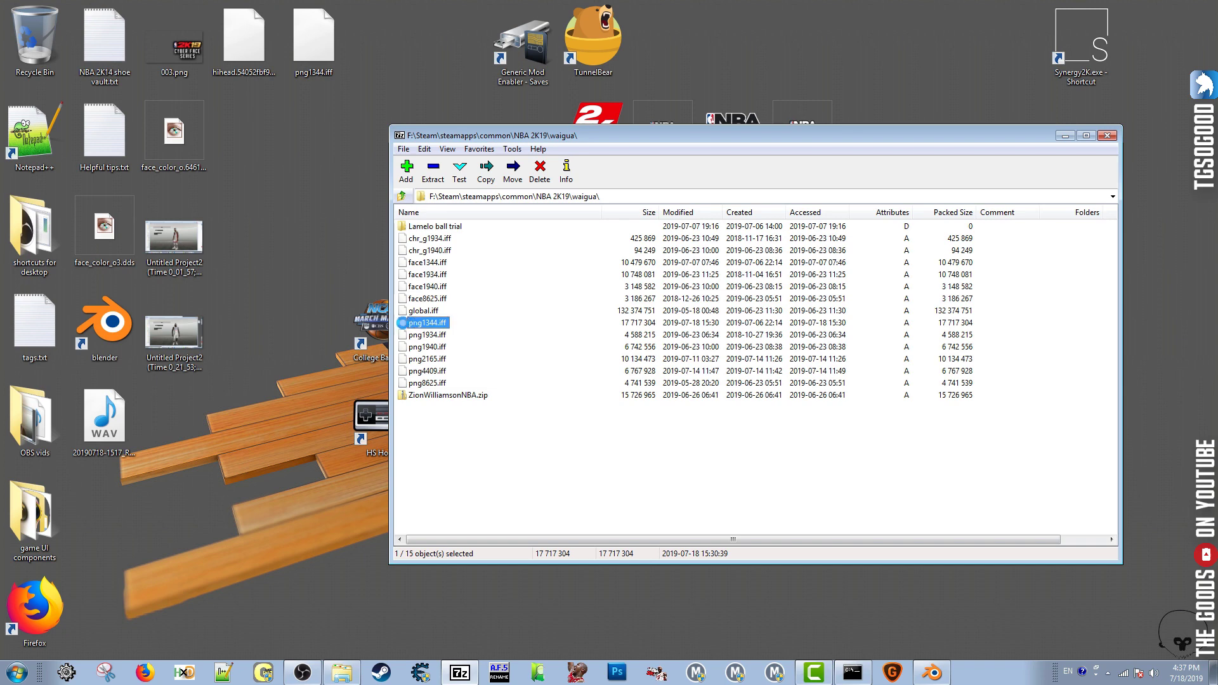
pyautogui.click(250, 38)
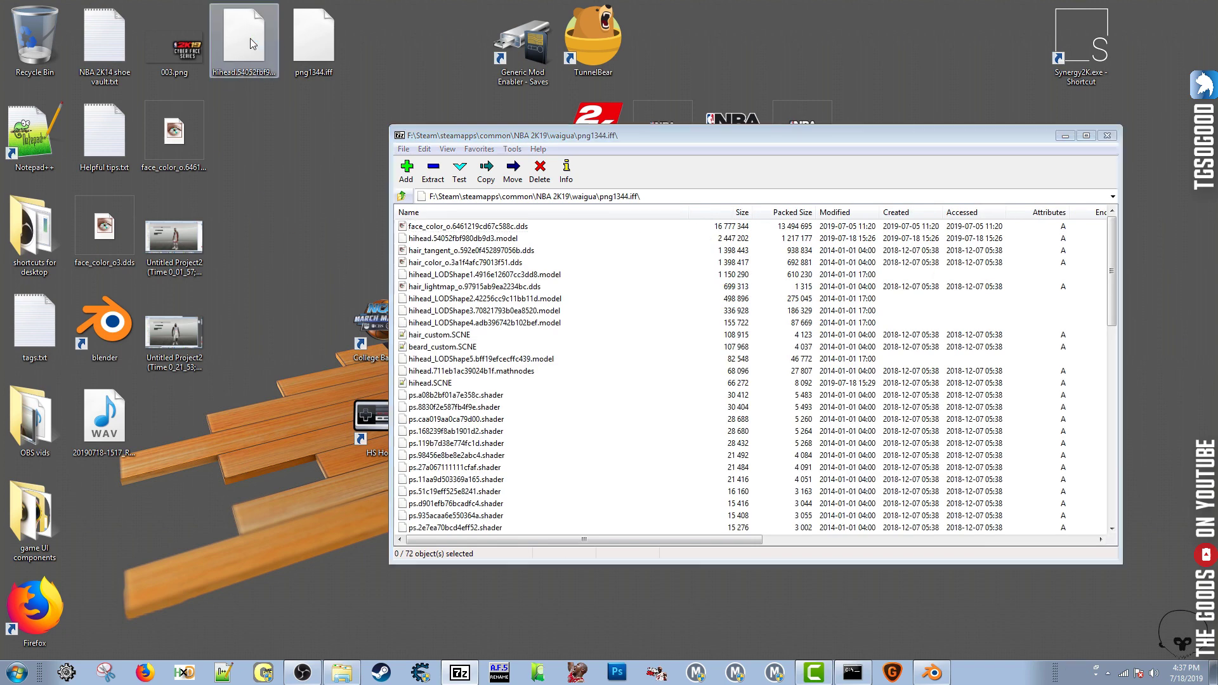
pyautogui.moveTo(243, 38); pyautogui.dragTo(604, 408)
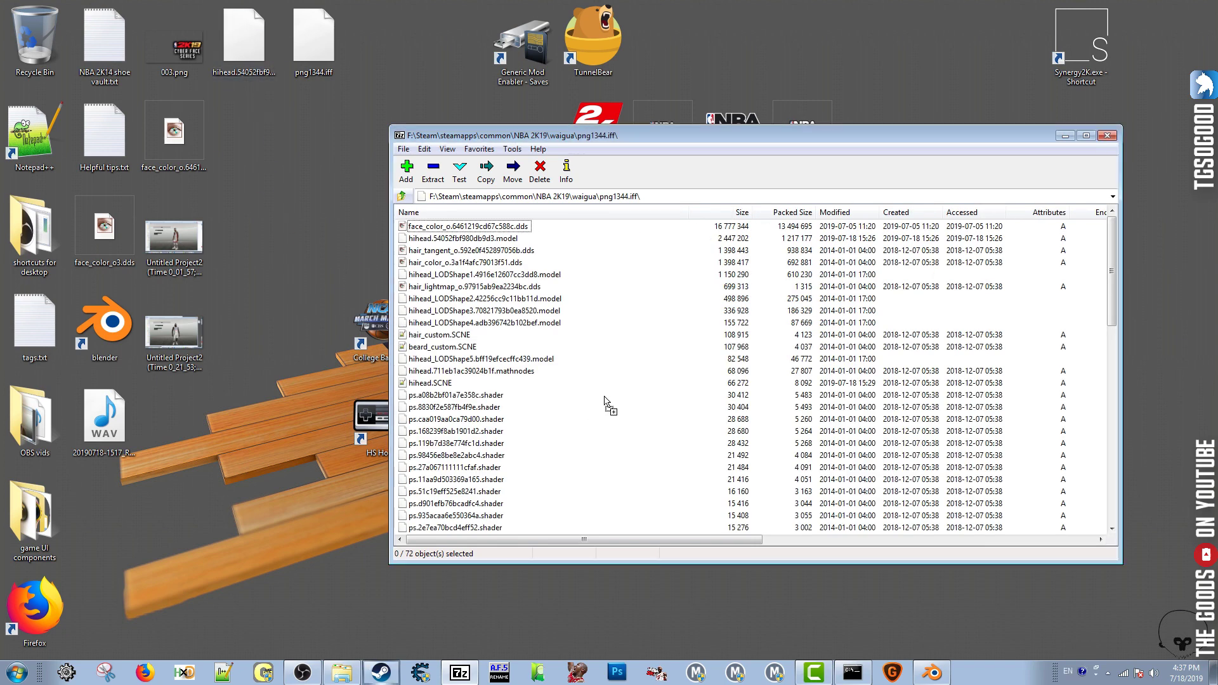
# - Confirm copying the hihead model file into png1344.iff
pyautogui.click(609, 381)
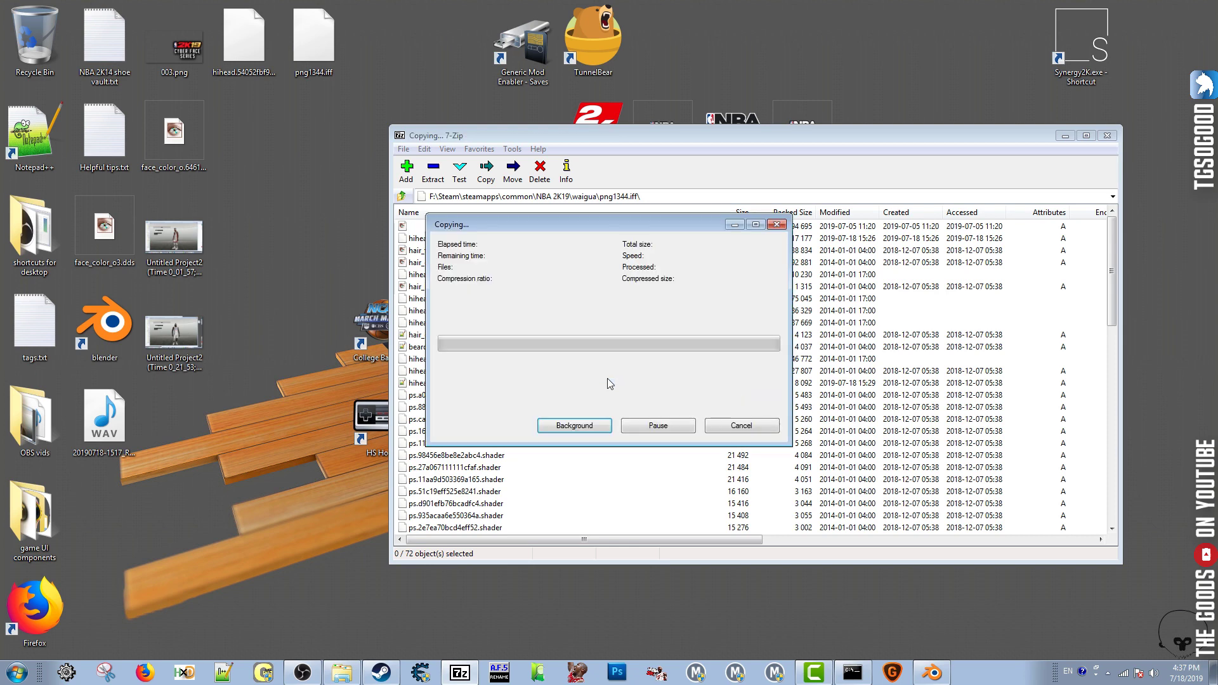